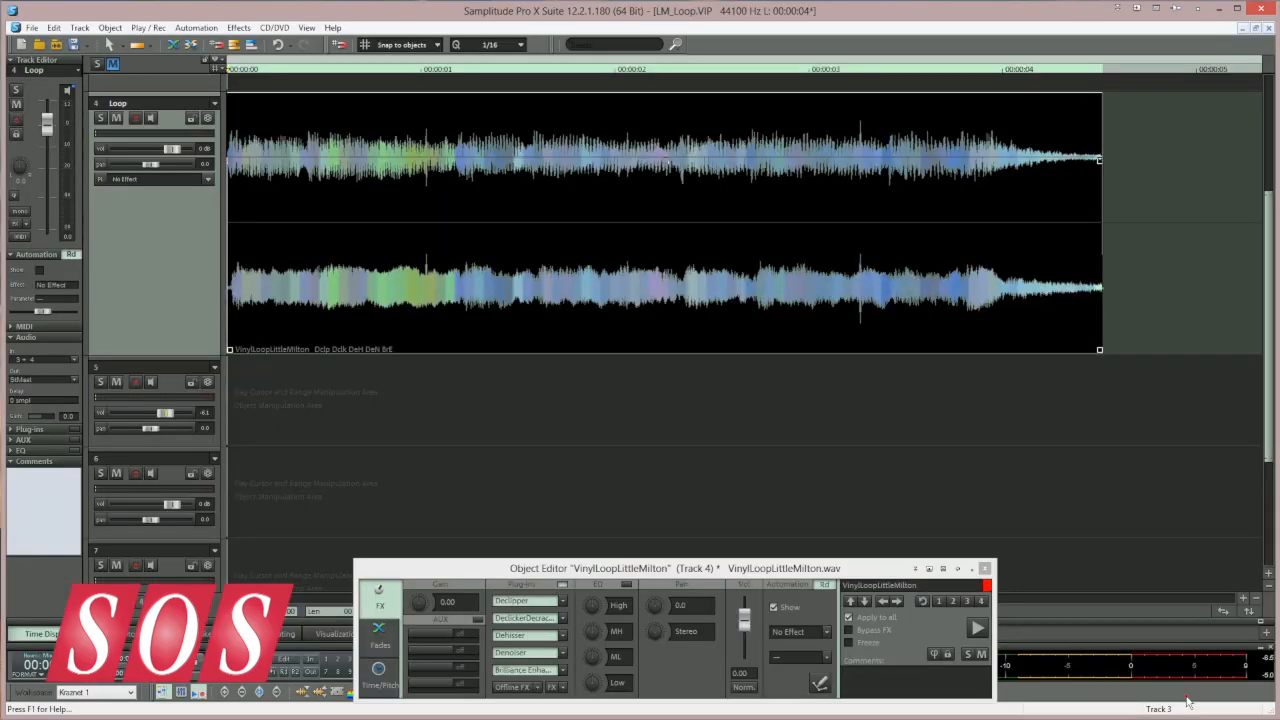
Step: Open the Declipper, Declicker/Decrackler, Dehisser, Denoiser and Brilliance Enhancer plug-in windows of the VinylLoopLittleMilton object
{"action": "left_click", "coordinate": [1192, 701]}
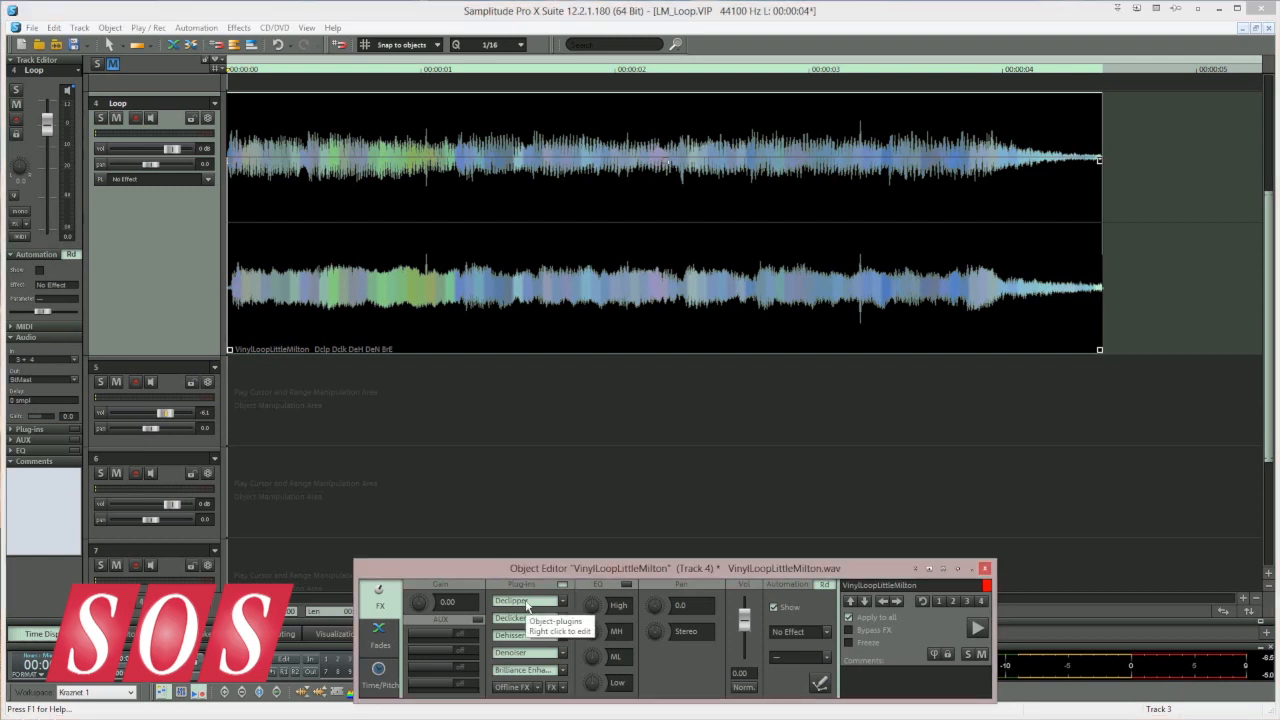
{"action": "double_click", "coordinate": [527, 603]}
{"action": "double_click", "coordinate": [527, 619]}
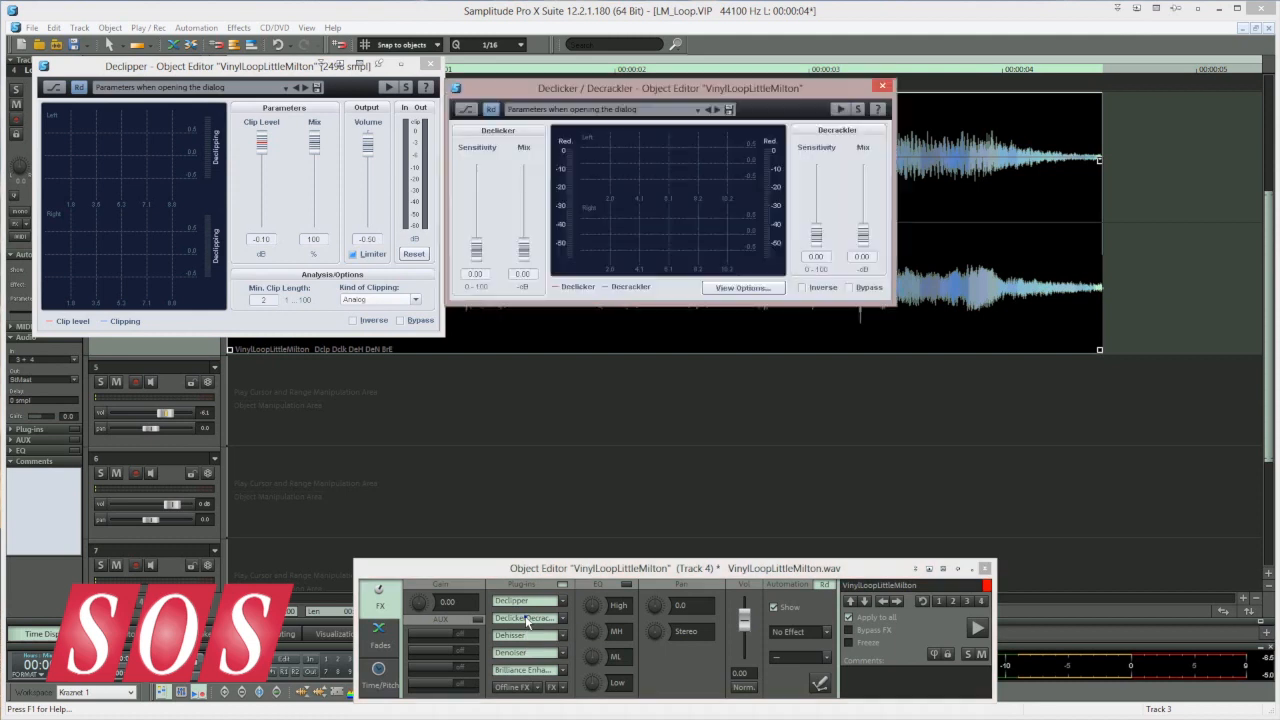
{"action": "left_click", "coordinate": [528, 636]}
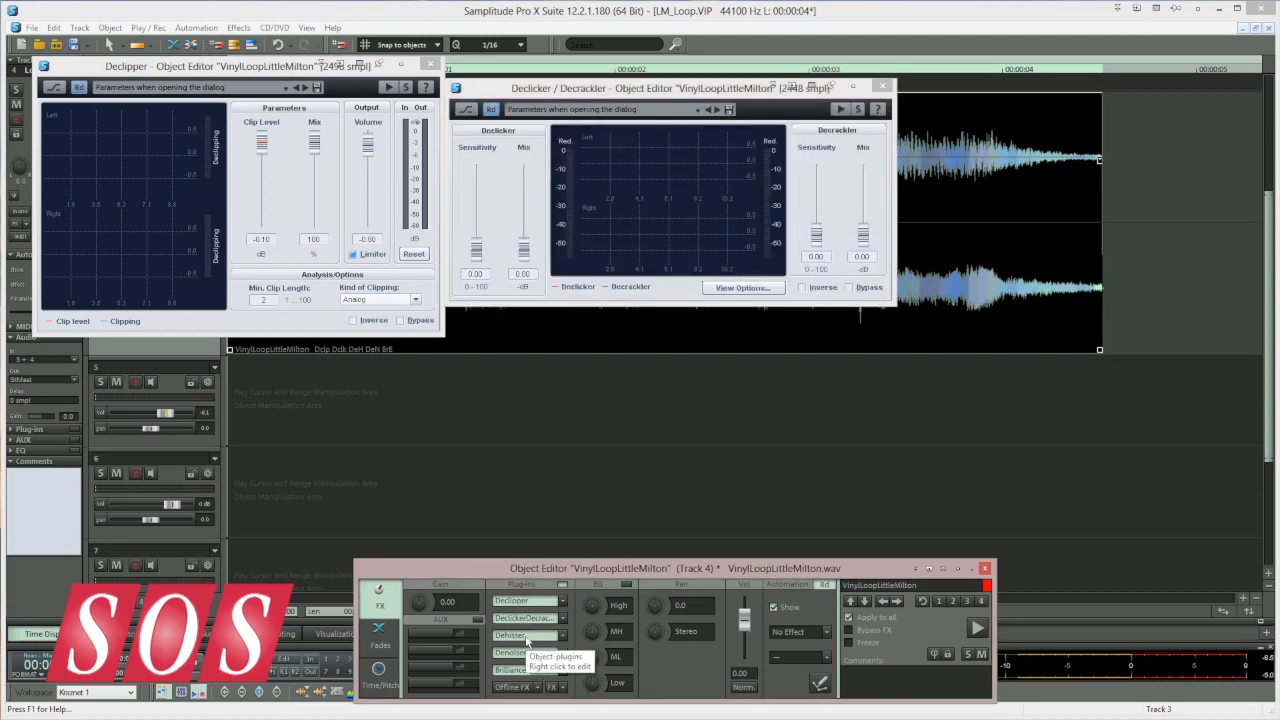
{"action": "double_click", "coordinate": [528, 638]}
{"action": "left_click", "coordinate": [522, 653]}
{"action": "double_click", "coordinate": [522, 653]}
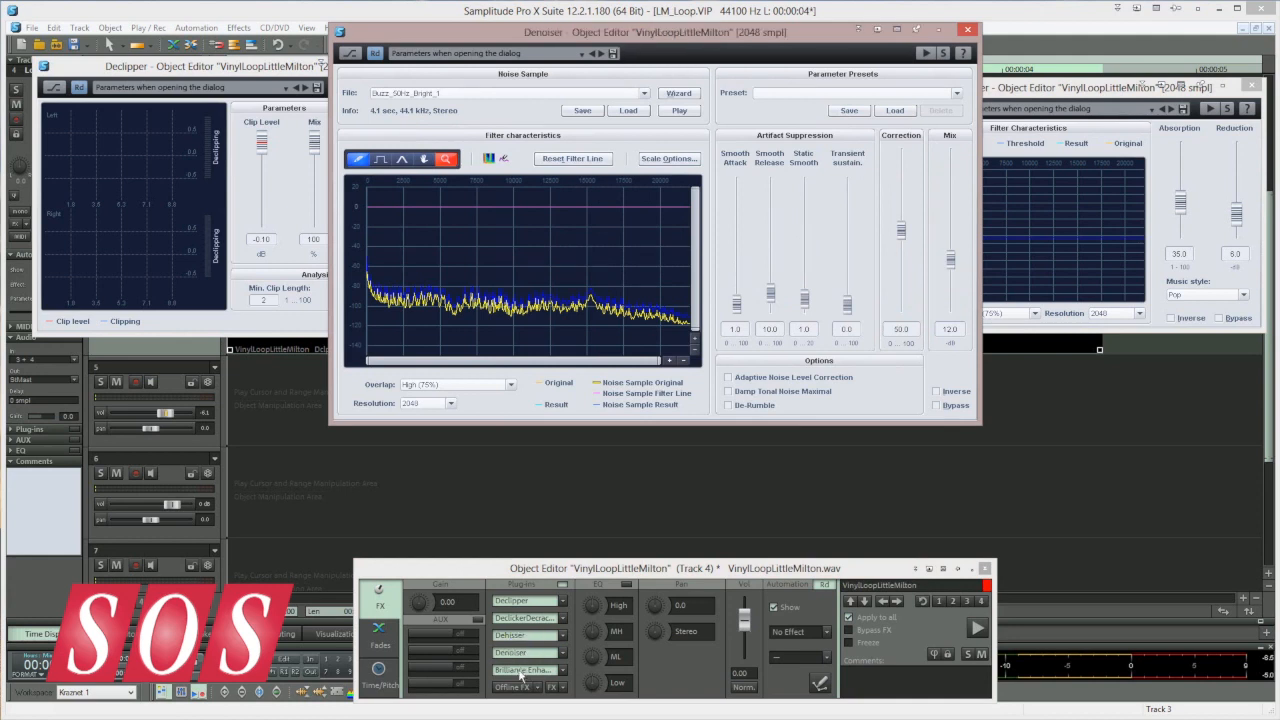
{"action": "left_click", "coordinate": [519, 678]}
{"action": "double_click", "coordinate": [519, 678]}
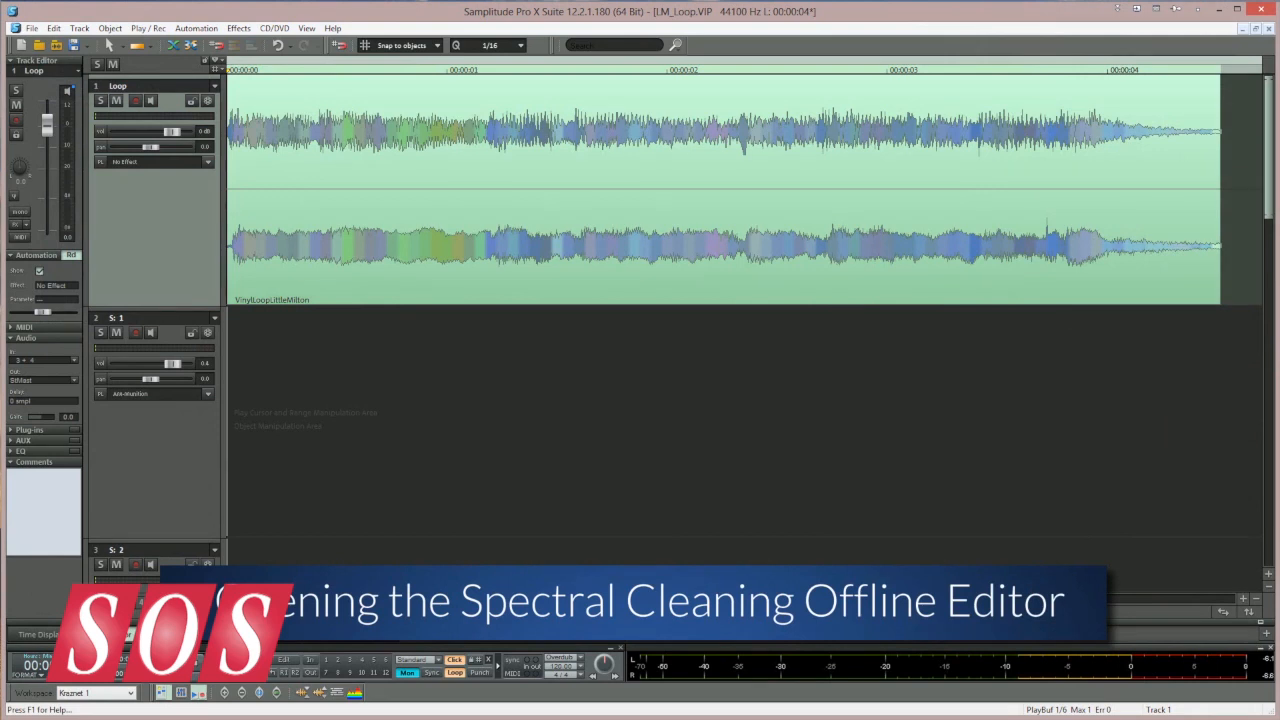
Step: Select the VinylLoopLittleMilton object on the Loop track and open it in the offline Spectral Cleaning editor
{"action": "left_click", "coordinate": [263, 266]}
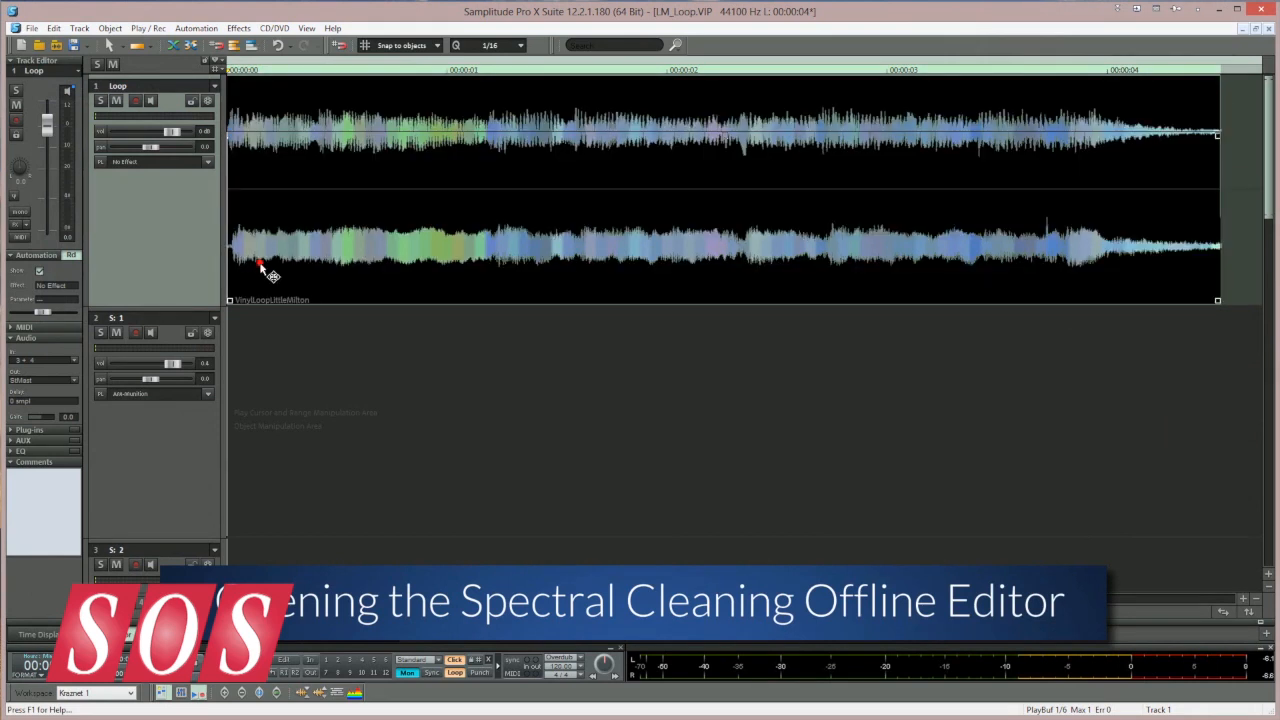
{"action": "left_click", "coordinate": [240, 31]}
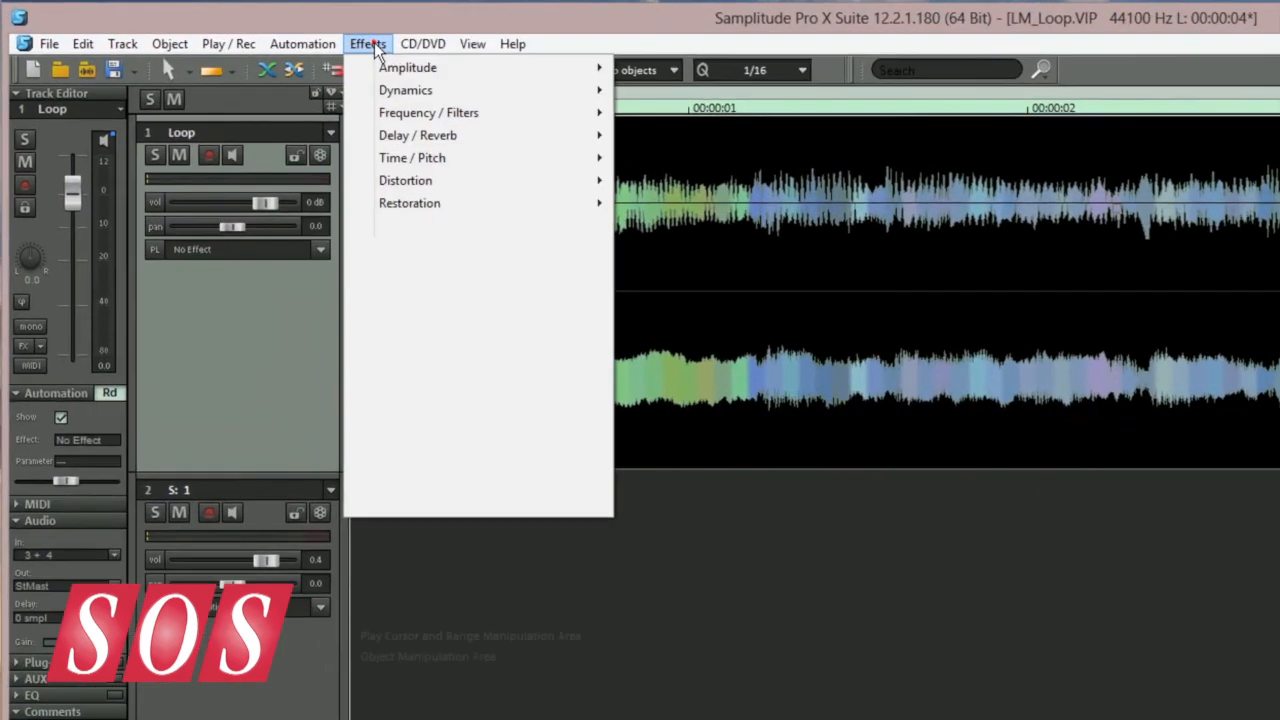
{"action": "mouse_move", "coordinate": [392, 204]}
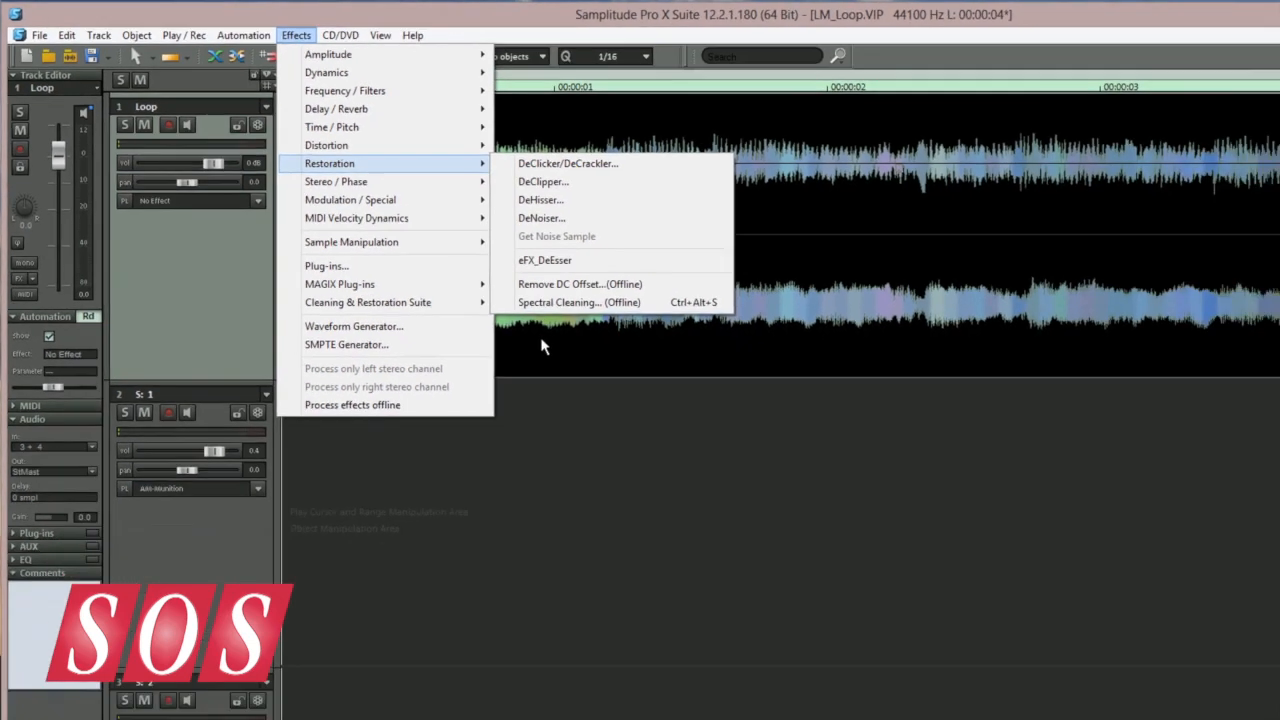
{"action": "left_click", "coordinate": [709, 447]}
{"action": "right_click", "coordinate": [729, 452]}
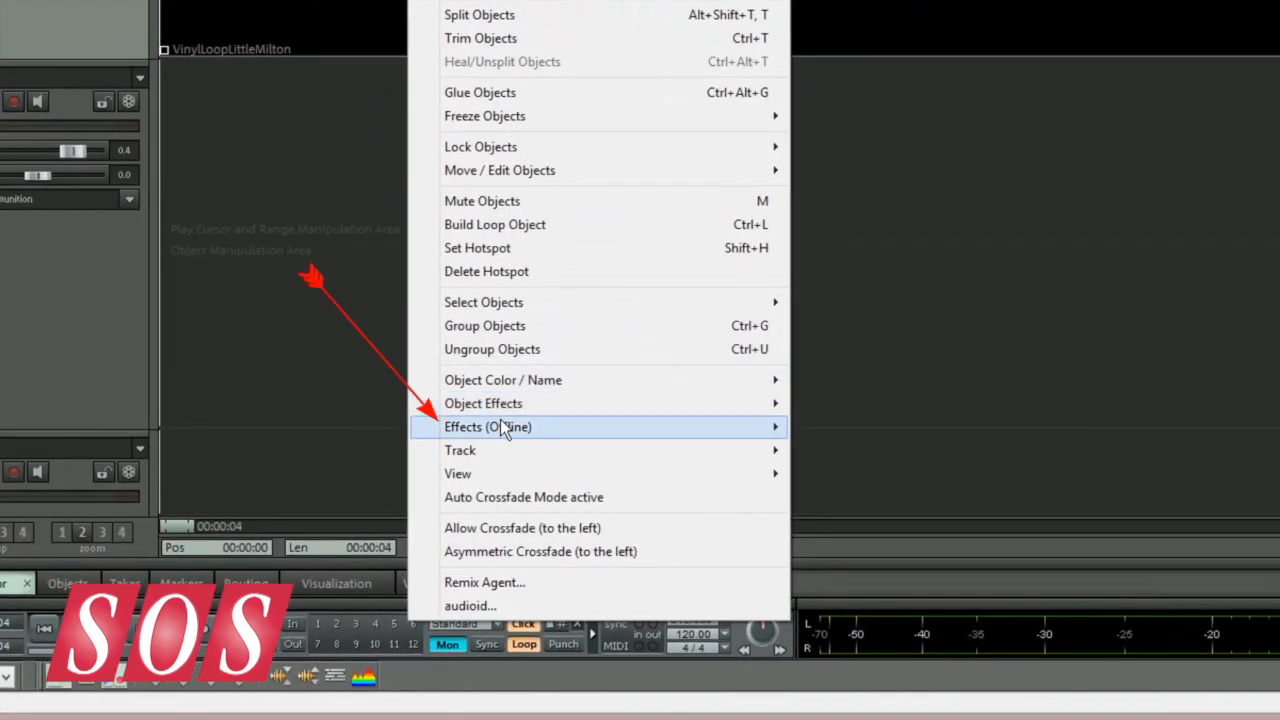
{"action": "mouse_move", "coordinate": [443, 537]}
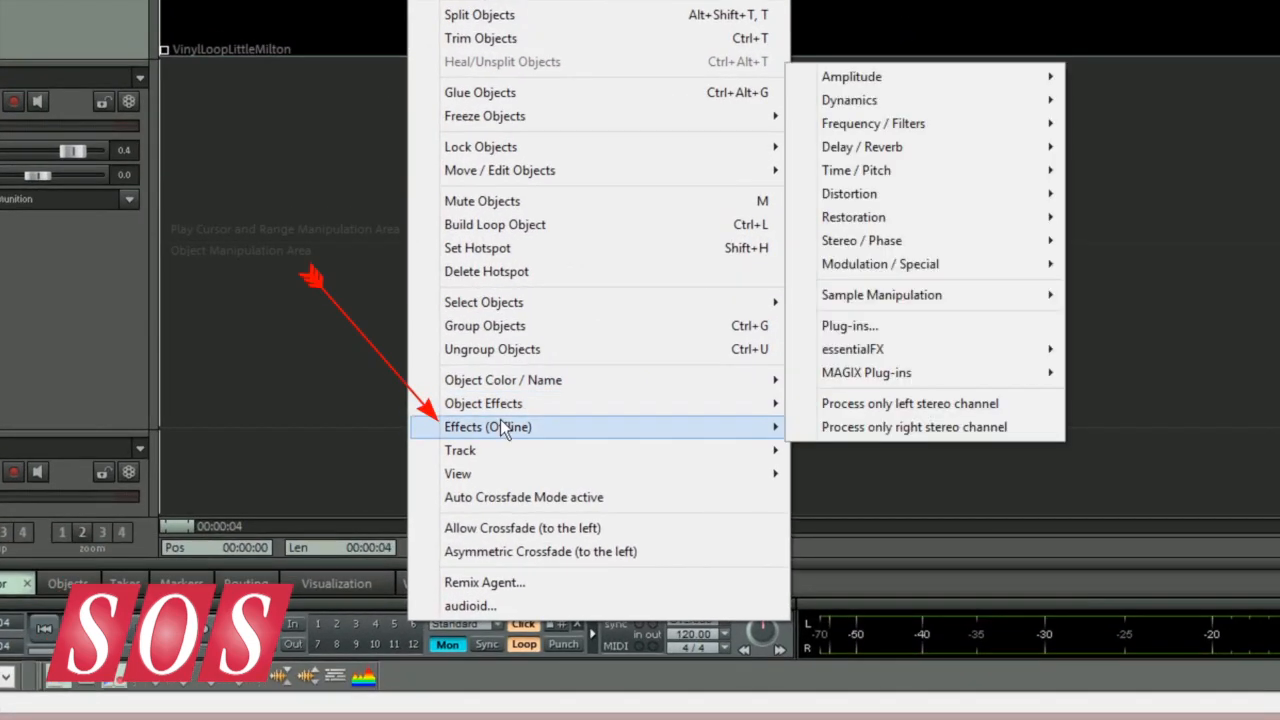
{"action": "mouse_move", "coordinate": [810, 218]}
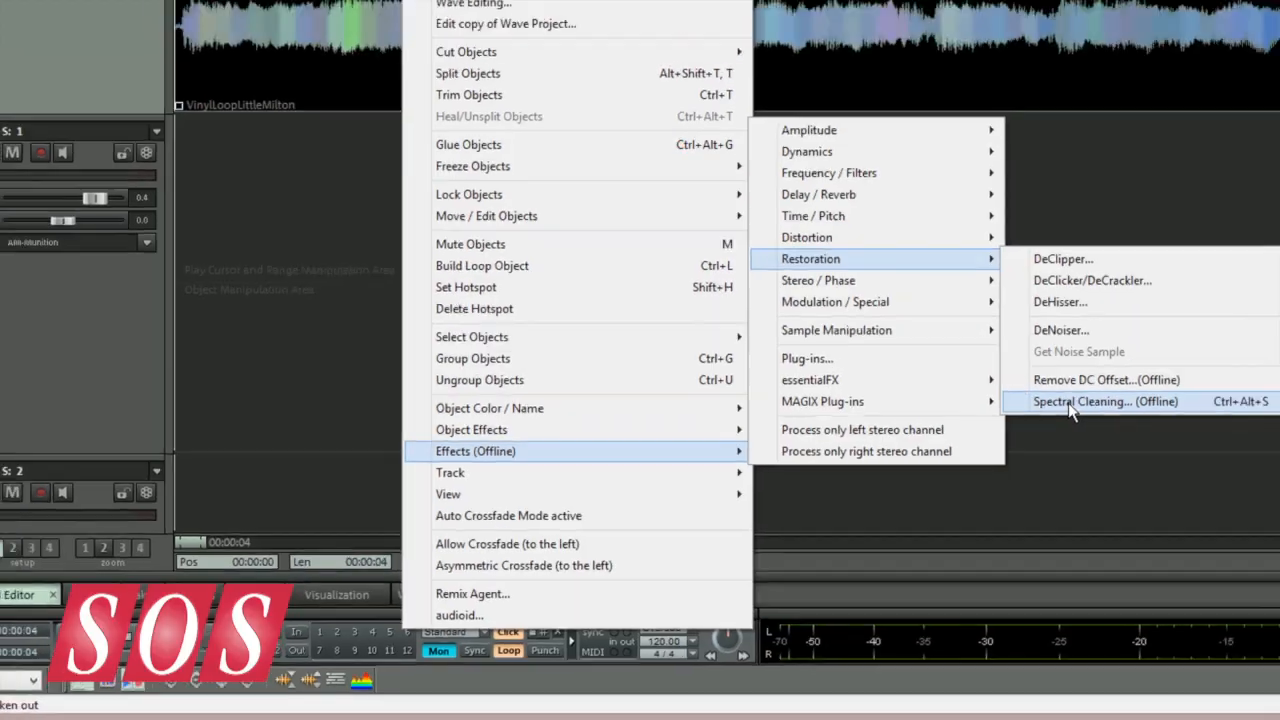
{"action": "left_click", "coordinate": [1137, 373]}
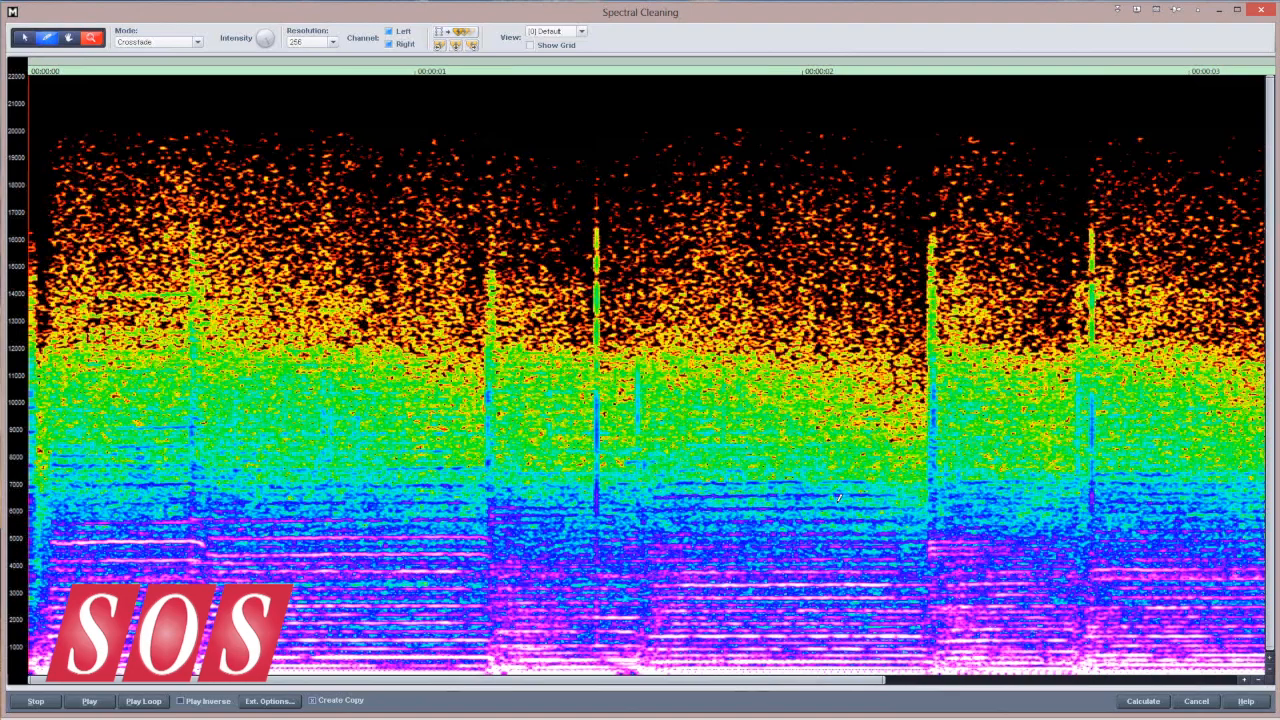
{"action": "left_click", "coordinate": [1194, 702]}
Step: Preview the Contrast, Fresh, BlackAndWhite and Fast display schemes of the spectrogram and return to Default
{"action": "left_click", "coordinate": [581, 31]}
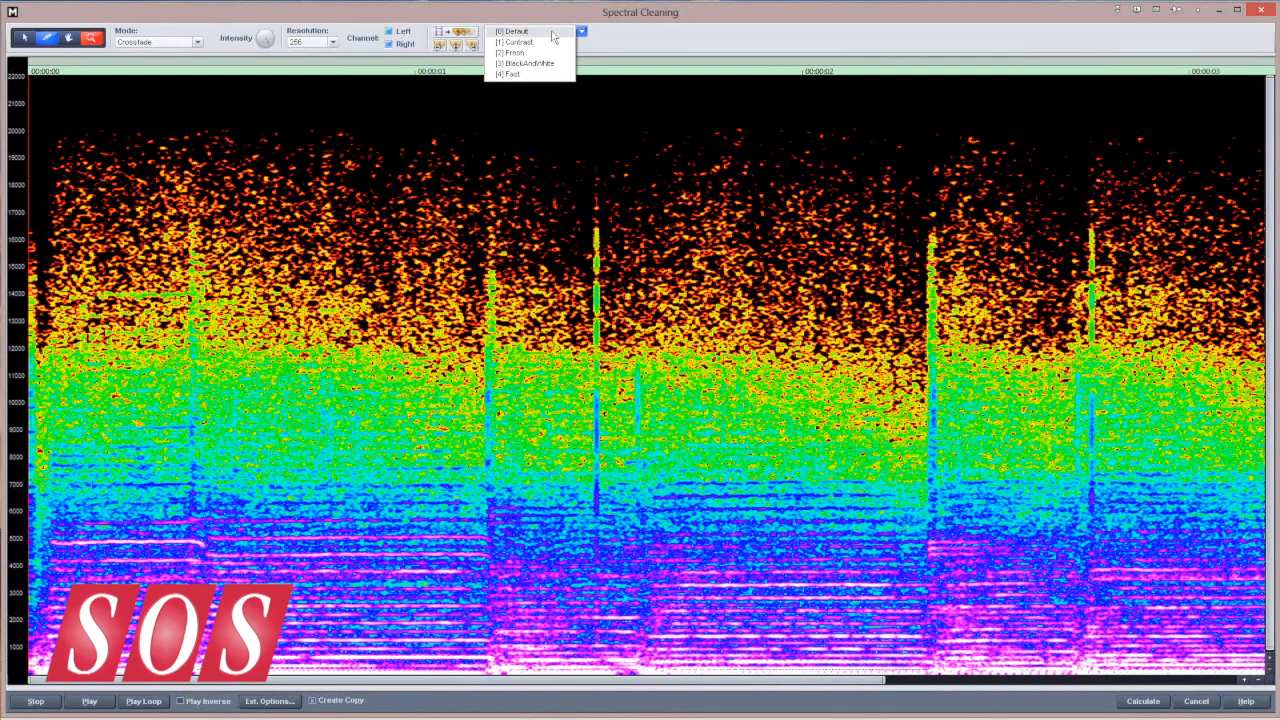
{"action": "left_click", "coordinate": [552, 36]}
{"action": "left_click", "coordinate": [581, 31]}
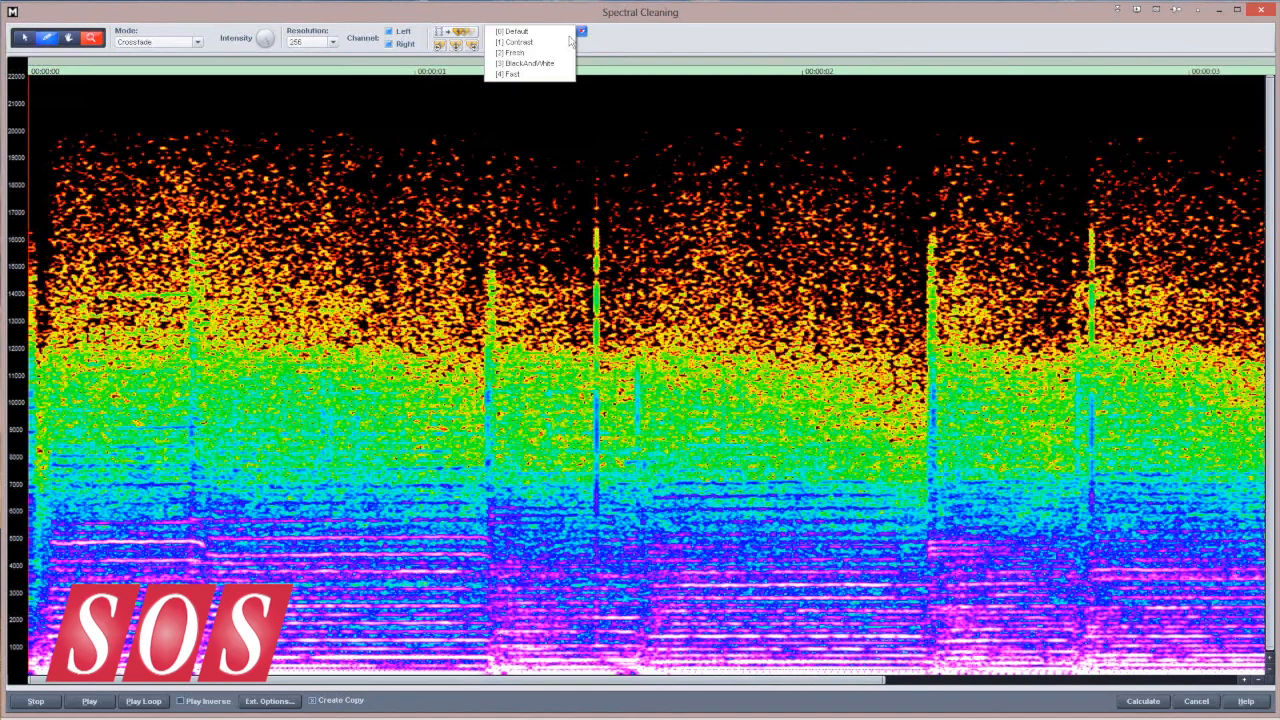
{"action": "left_click", "coordinate": [558, 45]}
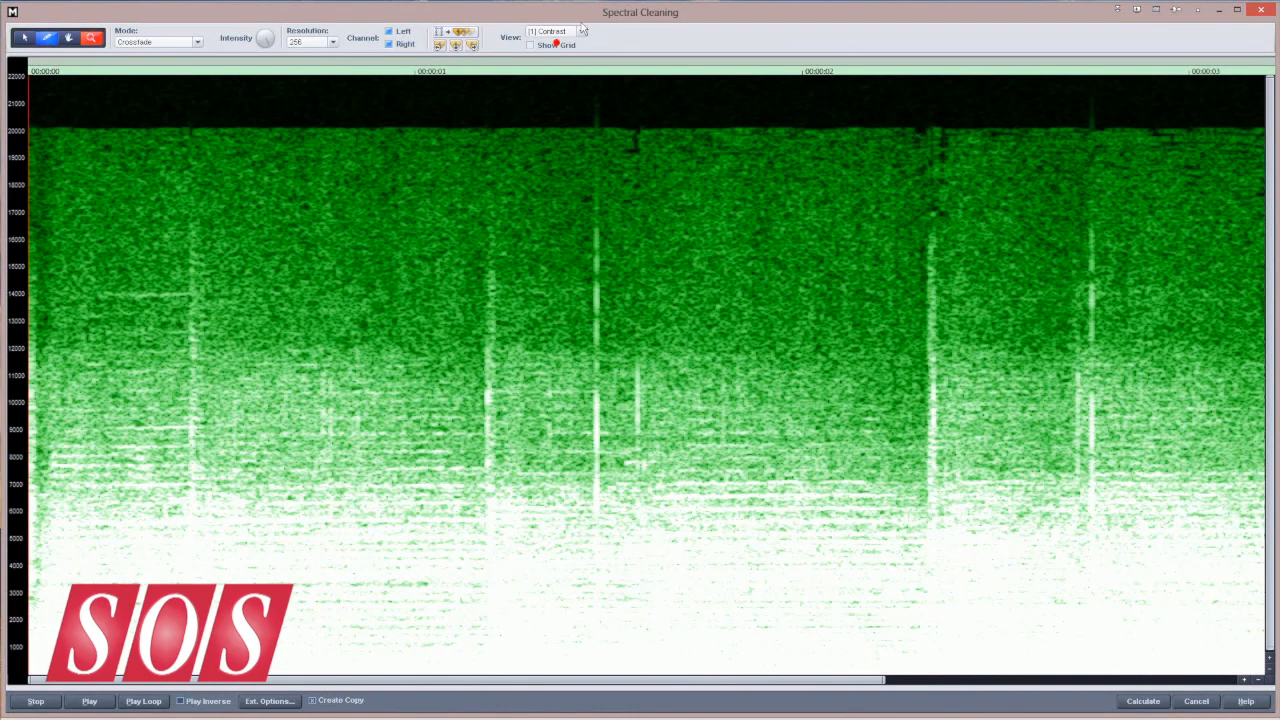
{"action": "left_click", "coordinate": [581, 31]}
{"action": "left_click", "coordinate": [555, 54]}
{"action": "left_click", "coordinate": [581, 31]}
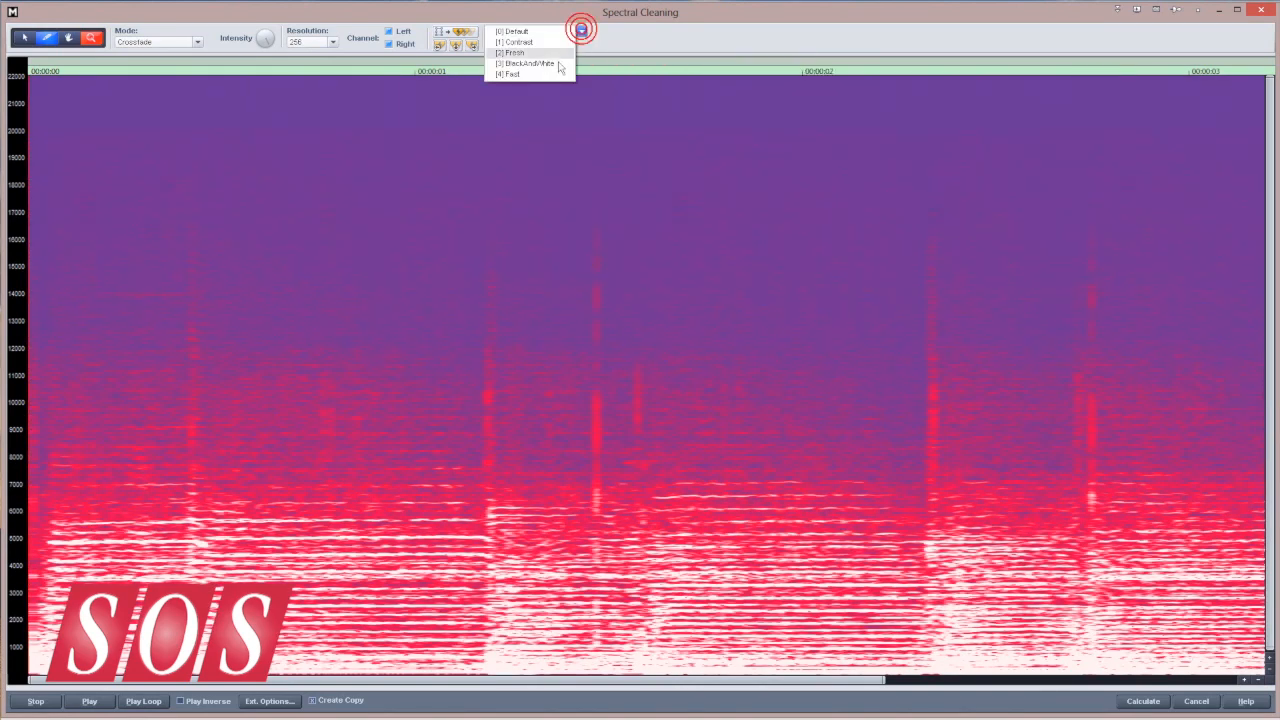
{"action": "left_click", "coordinate": [562, 62]}
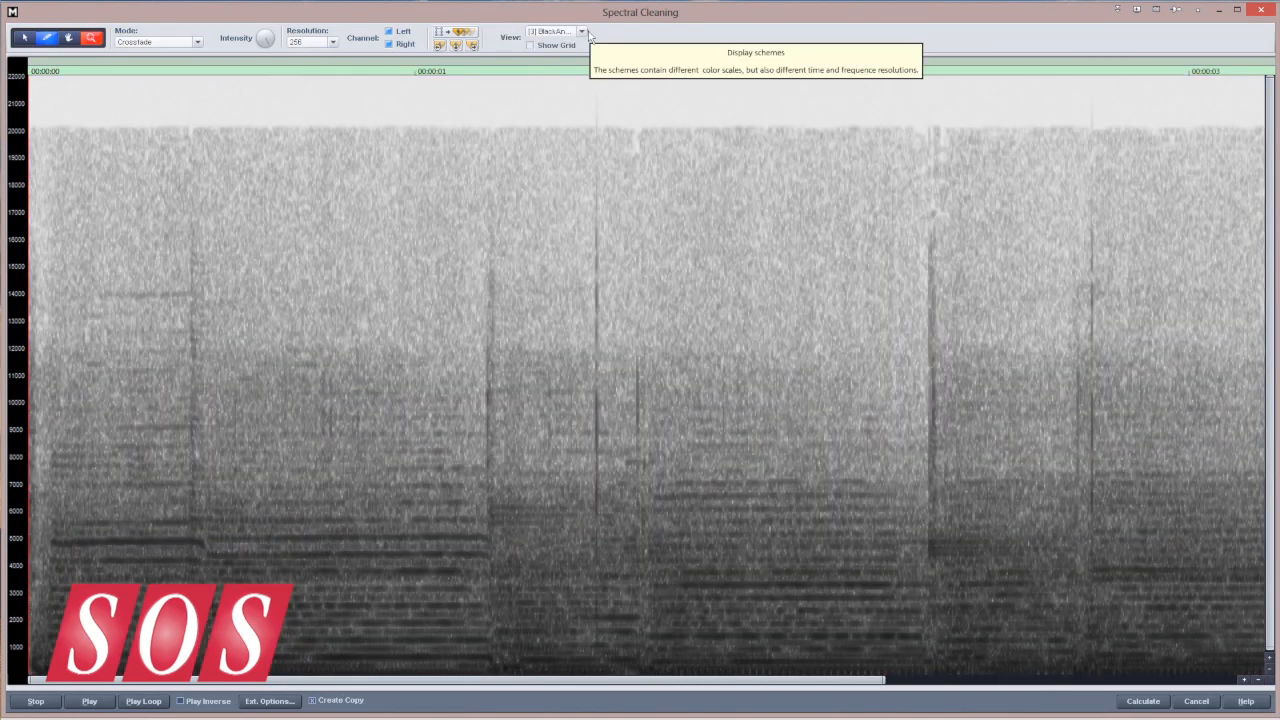
{"action": "left_click", "coordinate": [582, 32]}
{"action": "left_click", "coordinate": [543, 74]}
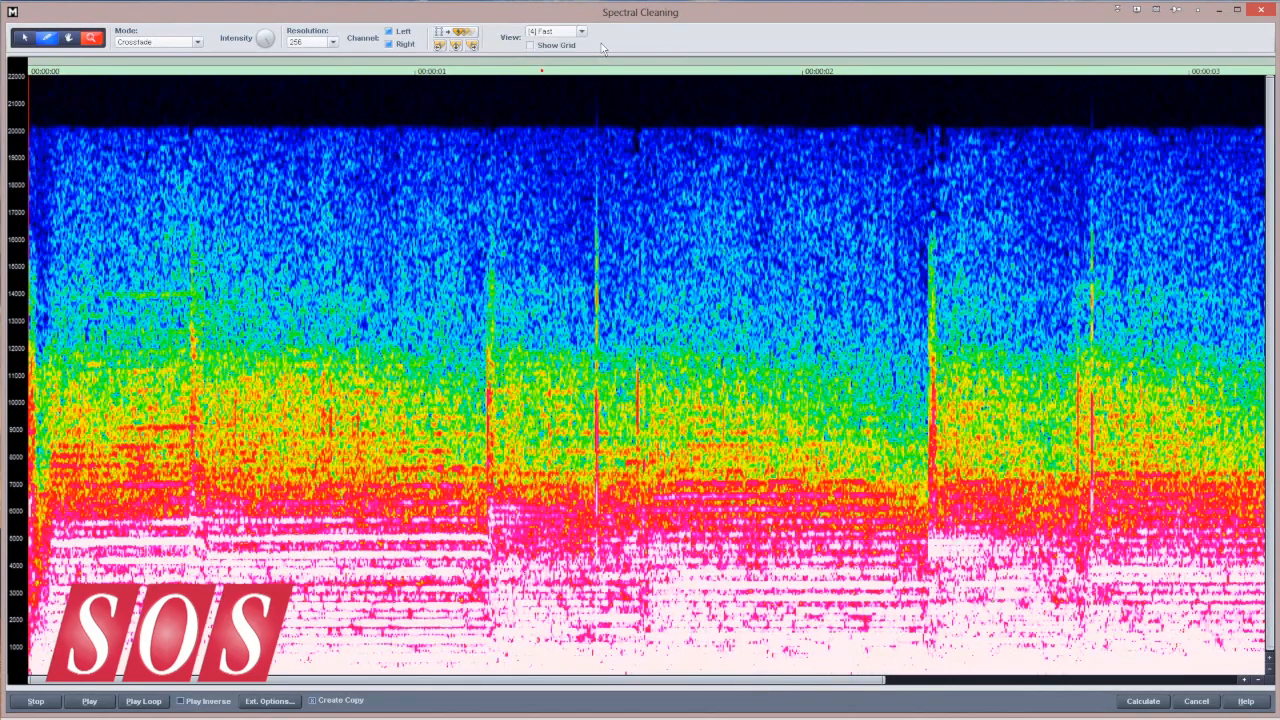
{"action": "left_click", "coordinate": [582, 33]}
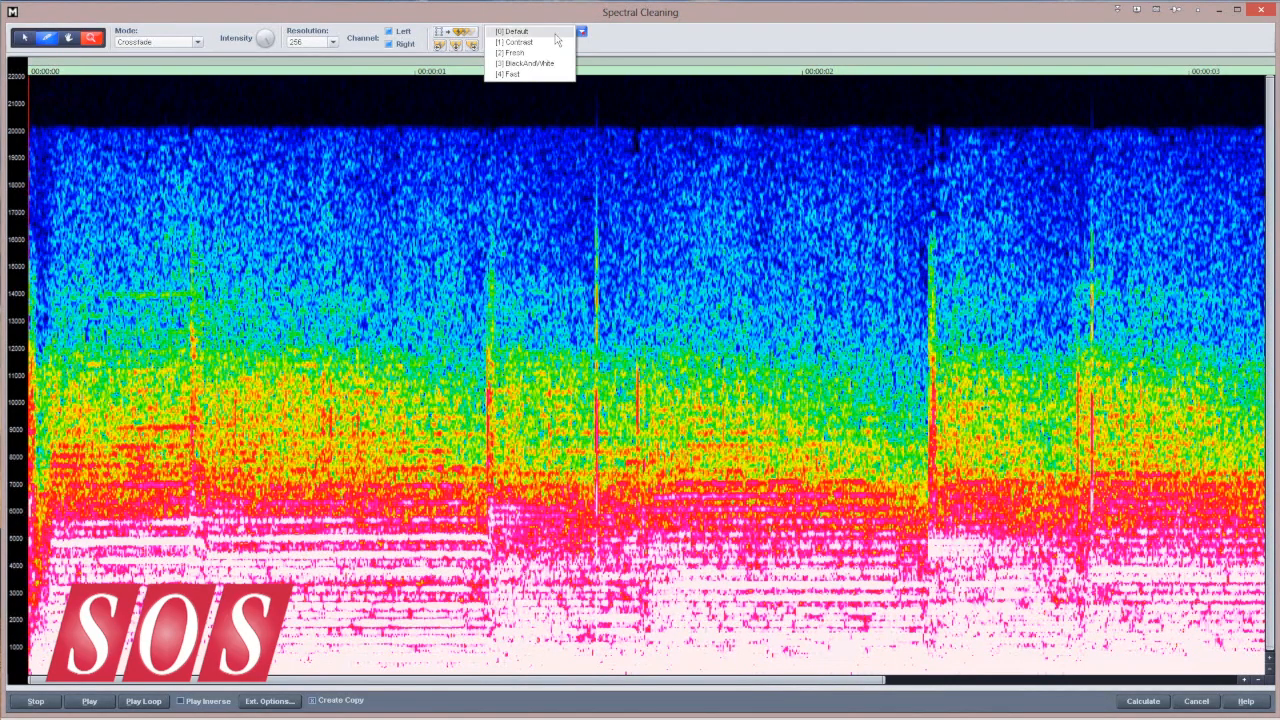
{"action": "left_click", "coordinate": [553, 33]}
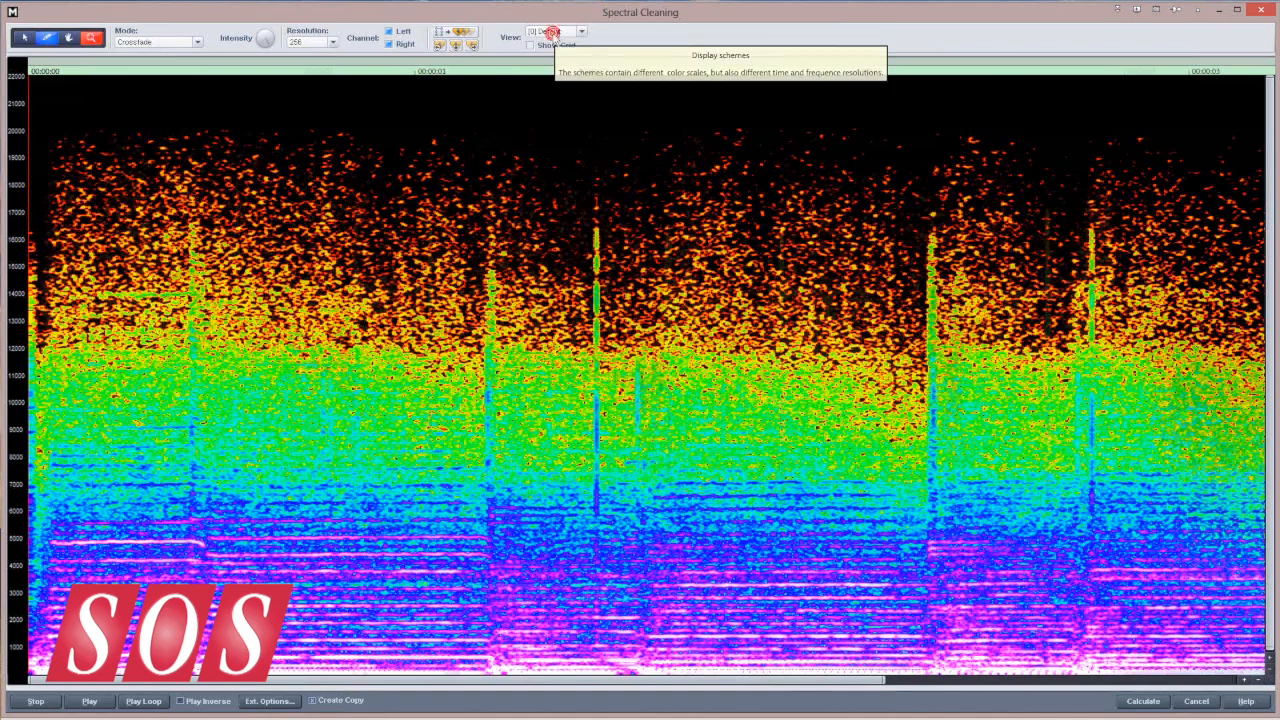
Step: Play the whole loop in the spectral view to locate the vinyl clicks by ear
{"action": "scroll", "coordinate": [583, 657], "scroll_direction": "down", "scroll_amount": 2}
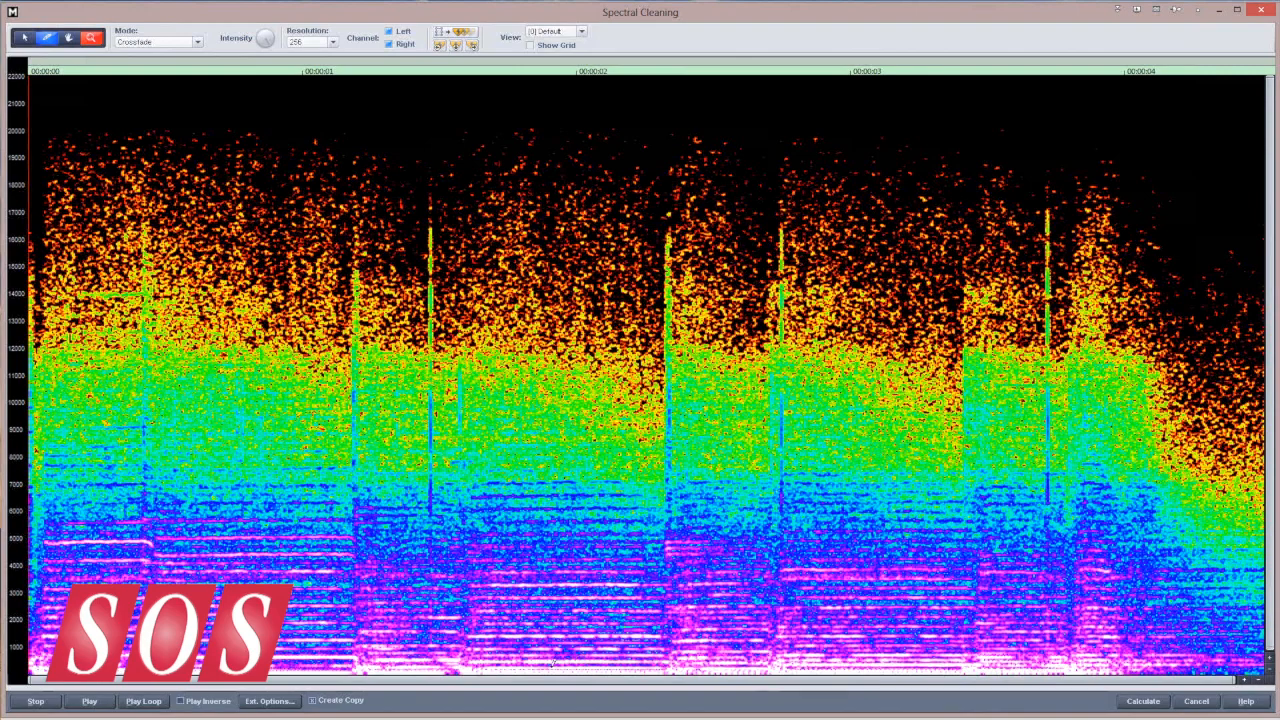
{"action": "left_click", "coordinate": [148, 701]}
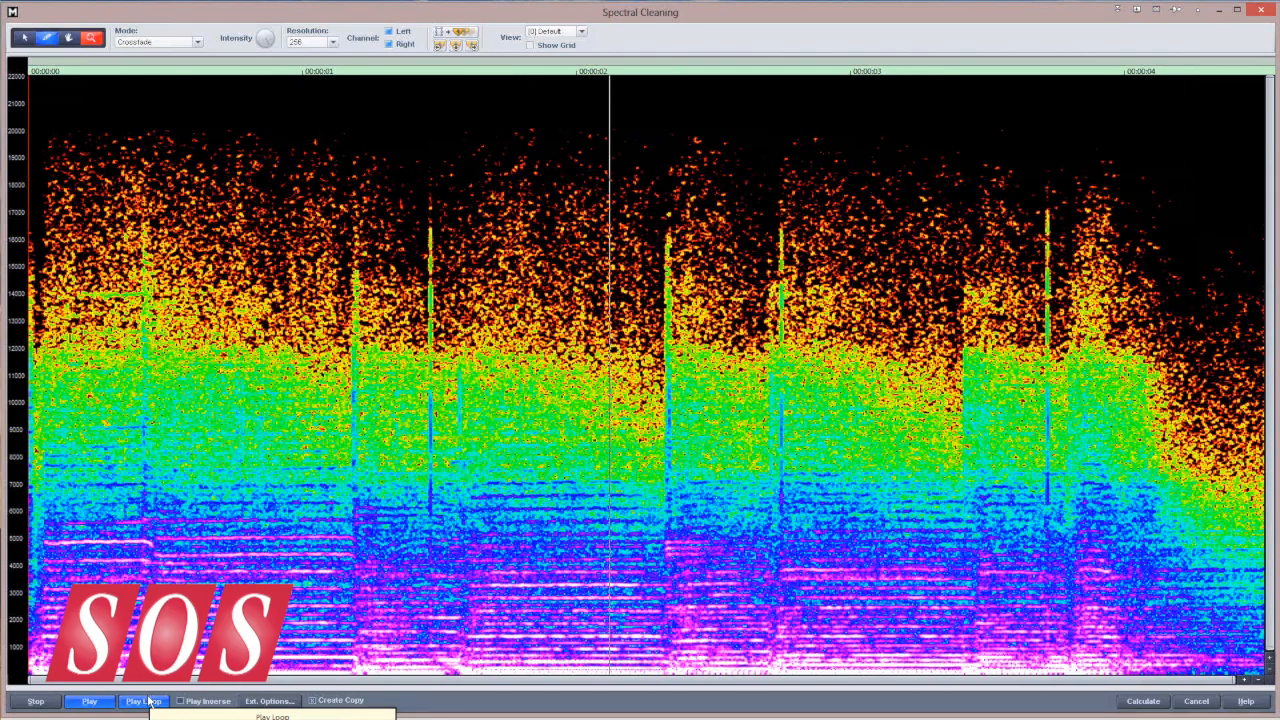
{"action": "left_click", "coordinate": [148, 702]}
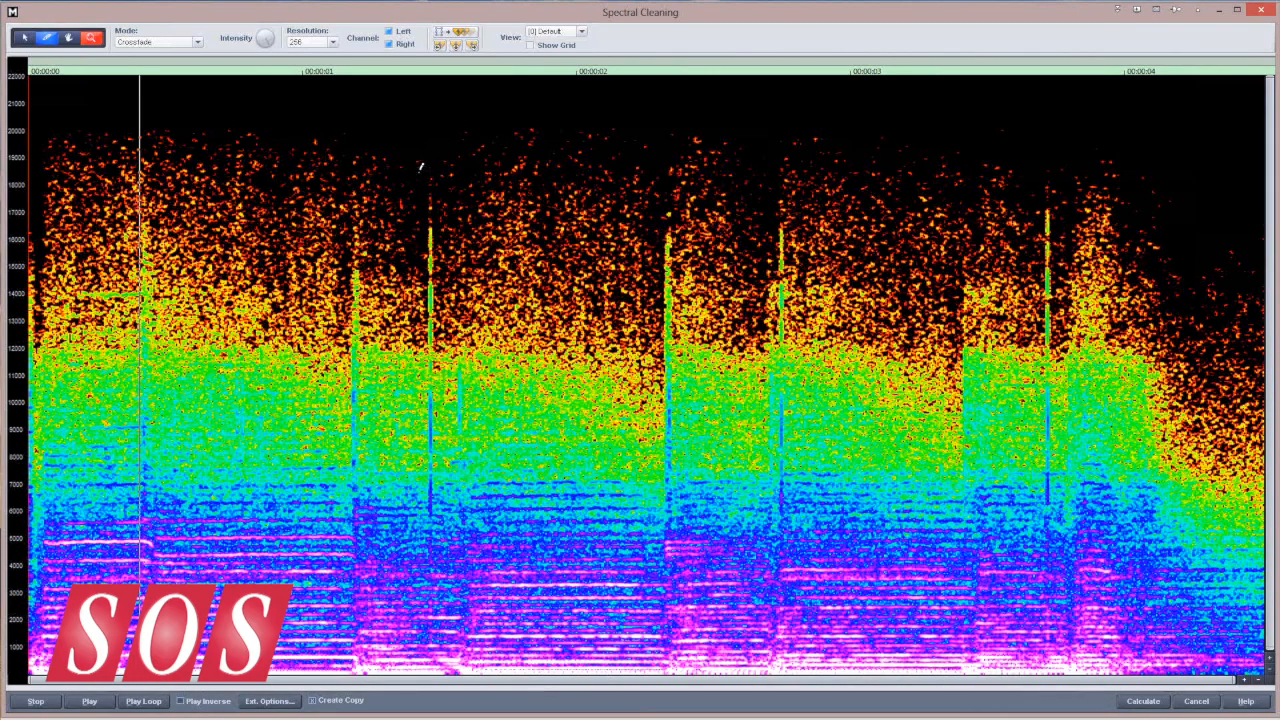
Step: Draw a Crossfade cleaning region over the click at about 1.5 seconds, from about 19000 Hz down to the lowest frequencies, and play it
{"action": "scroll", "coordinate": [421, 167], "scroll_direction": "up", "scroll_amount": 5}
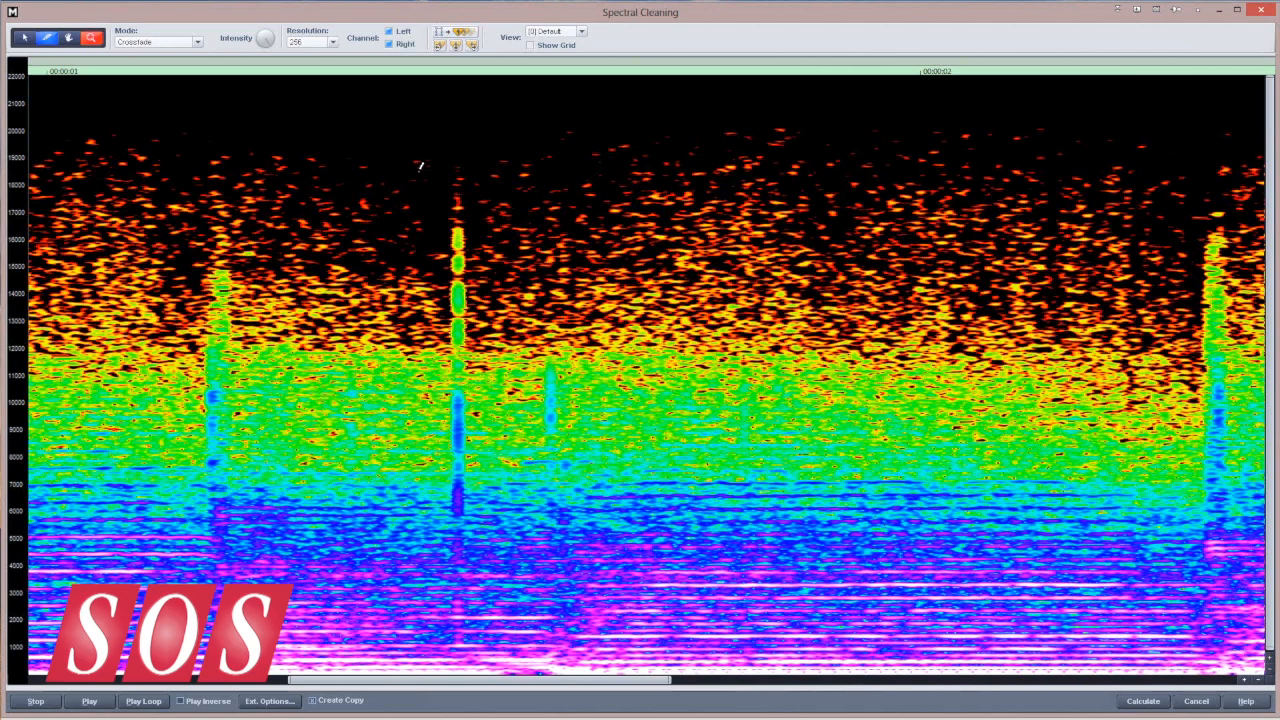
{"action": "left_click_drag", "start_coordinate": [437, 155], "coordinate": [477, 669]}
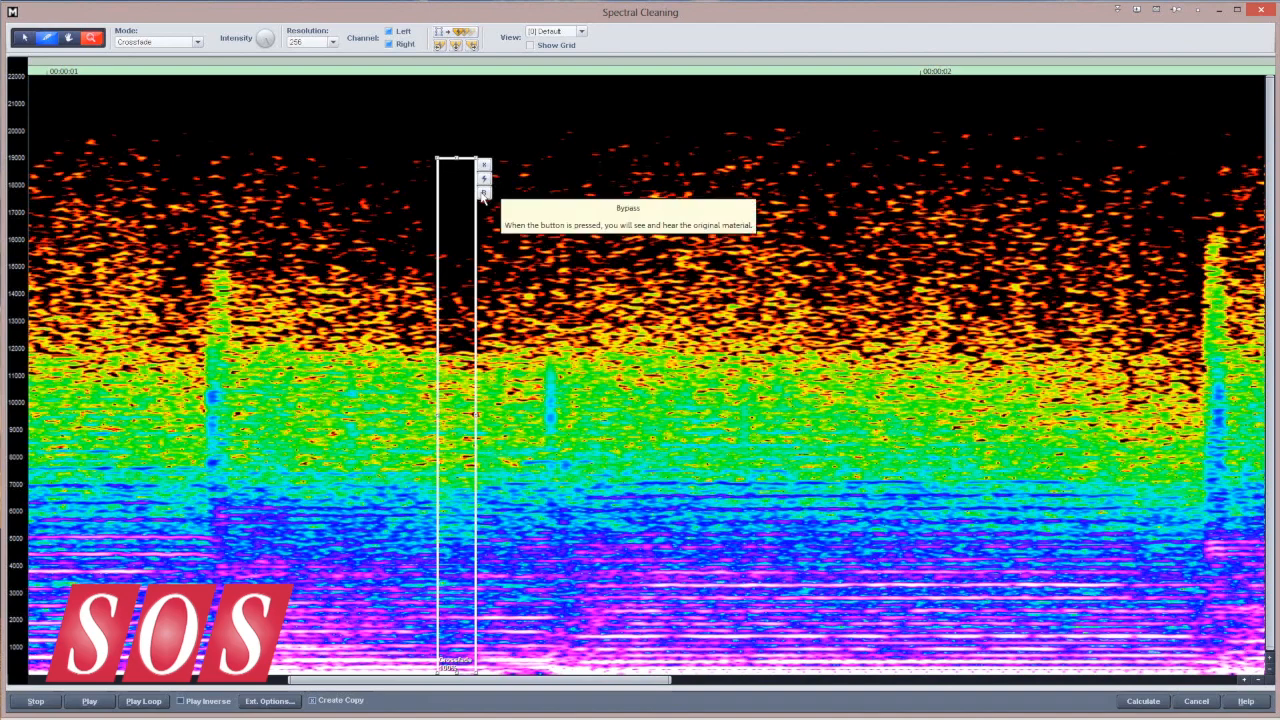
{"action": "key", "text": "space"}
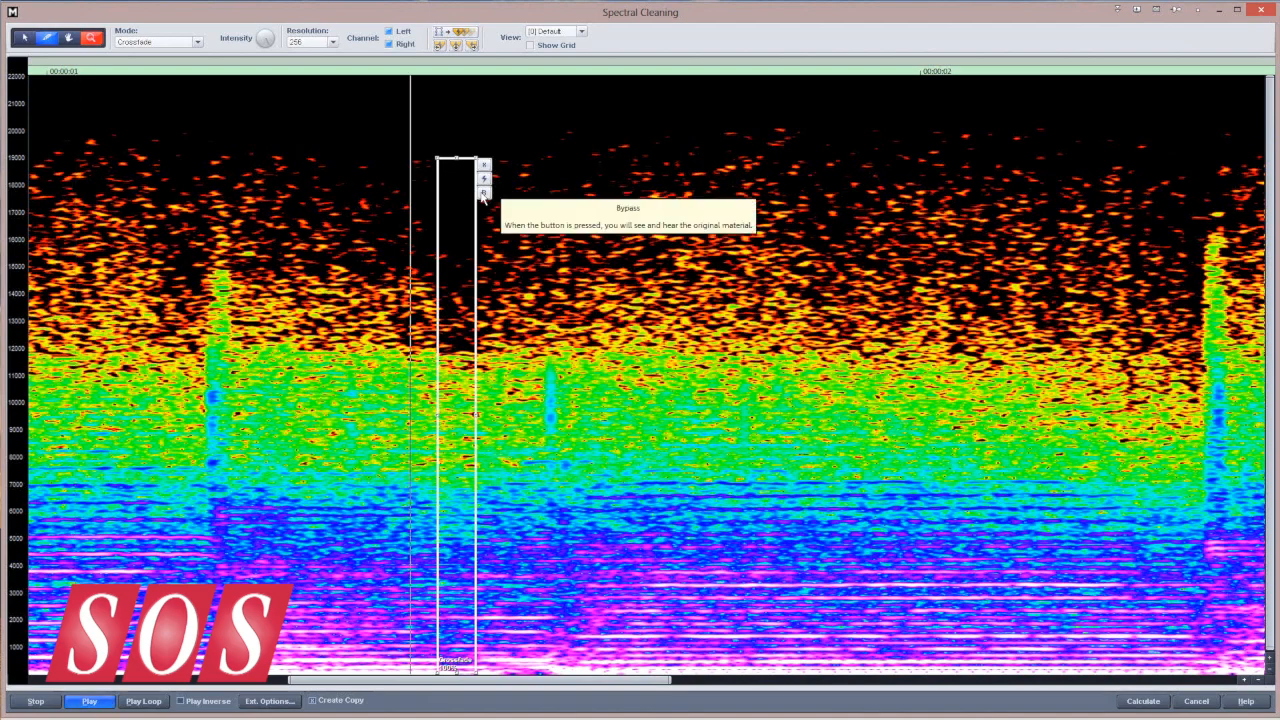
{"action": "key", "text": "space"}
Step: Compare the cleaned click with the original material by toggling the region's bypass and playing the passage
{"action": "left_click", "coordinate": [483, 193]}
{"action": "left_click", "coordinate": [483, 193]}
{"action": "key", "text": "space"}
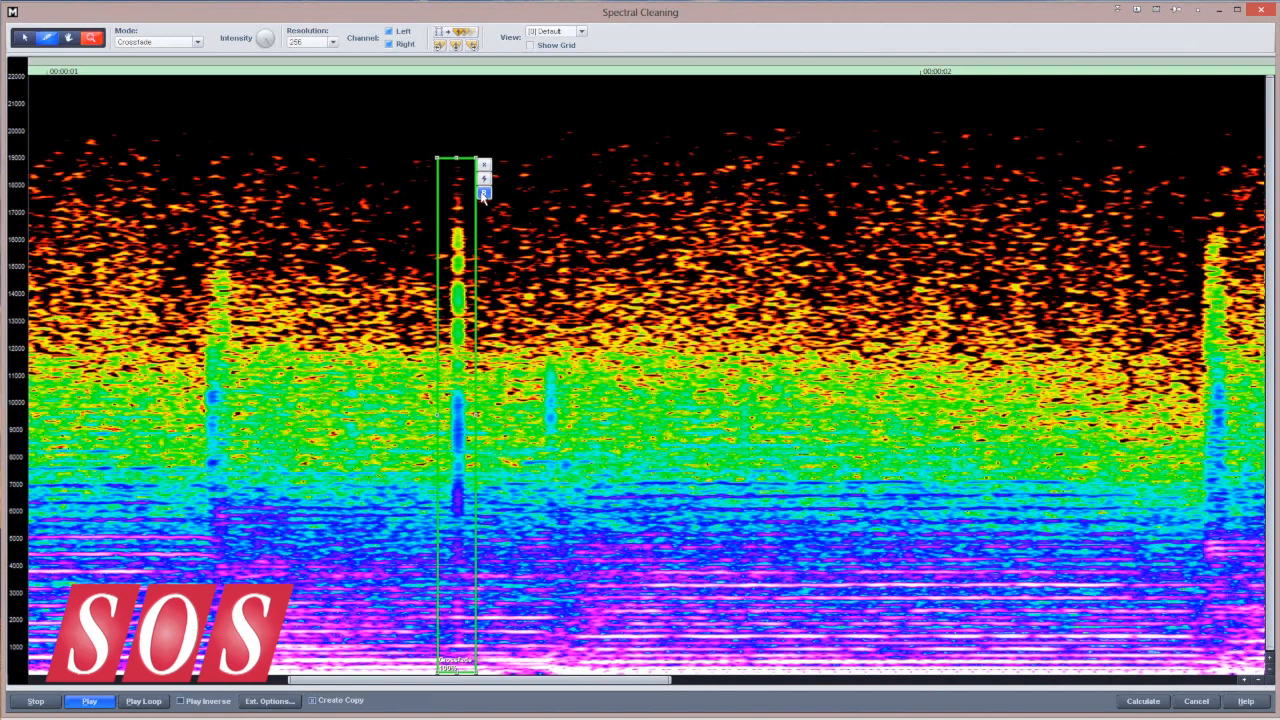
{"action": "key", "text": "space"}
{"action": "left_click", "coordinate": [483, 193]}
{"action": "left_click", "coordinate": [483, 193]}
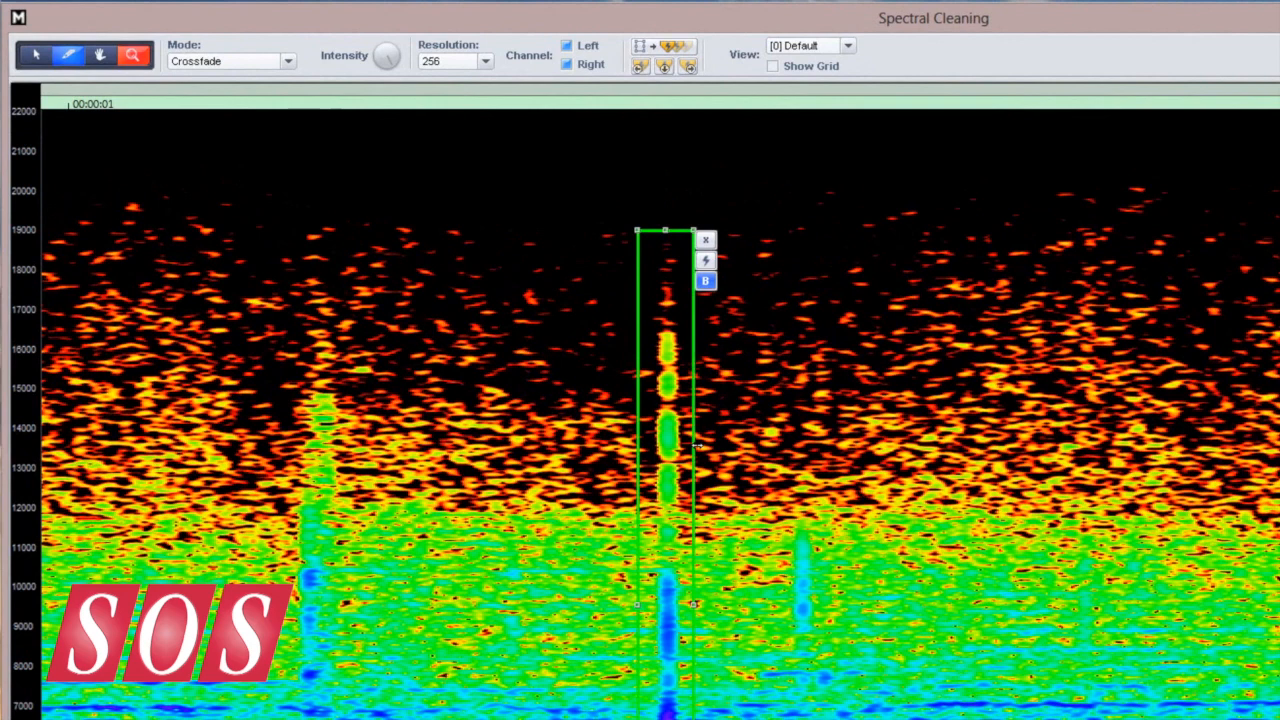
Step: Narrow the cleaning region tightly around the click and switch its bypass off
{"action": "left_click_drag", "start_coordinate": [697, 447], "coordinate": [647, 448]}
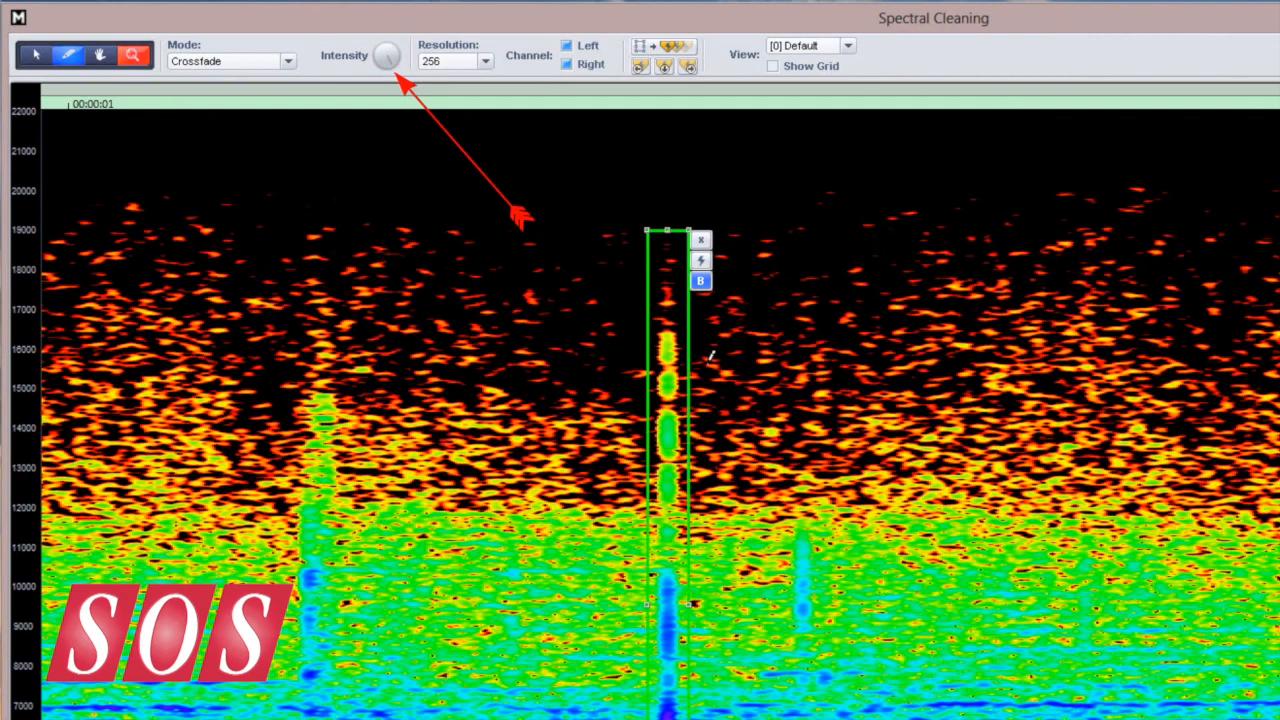
{"action": "left_click", "coordinate": [701, 282]}
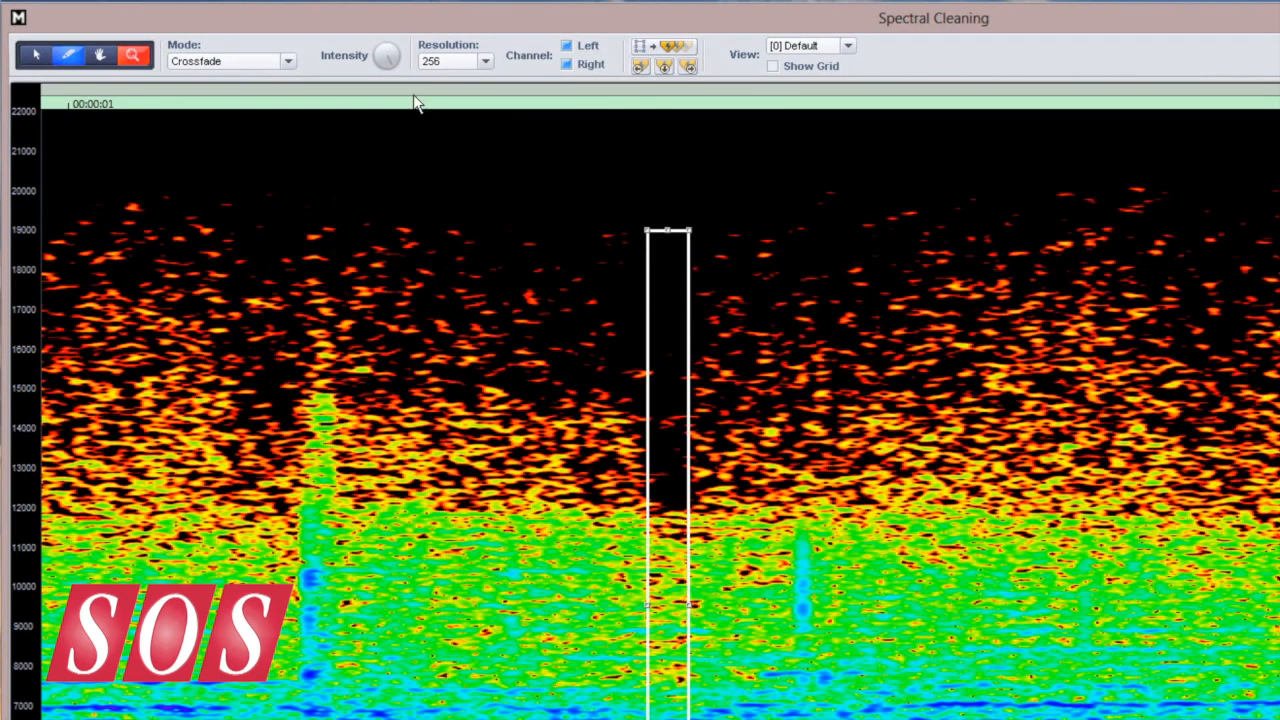
Step: Lower the cleaning region's intensity, raise it gradually back to full effect, and calculate the spectral cleaning
{"action": "left_click", "coordinate": [388, 60]}
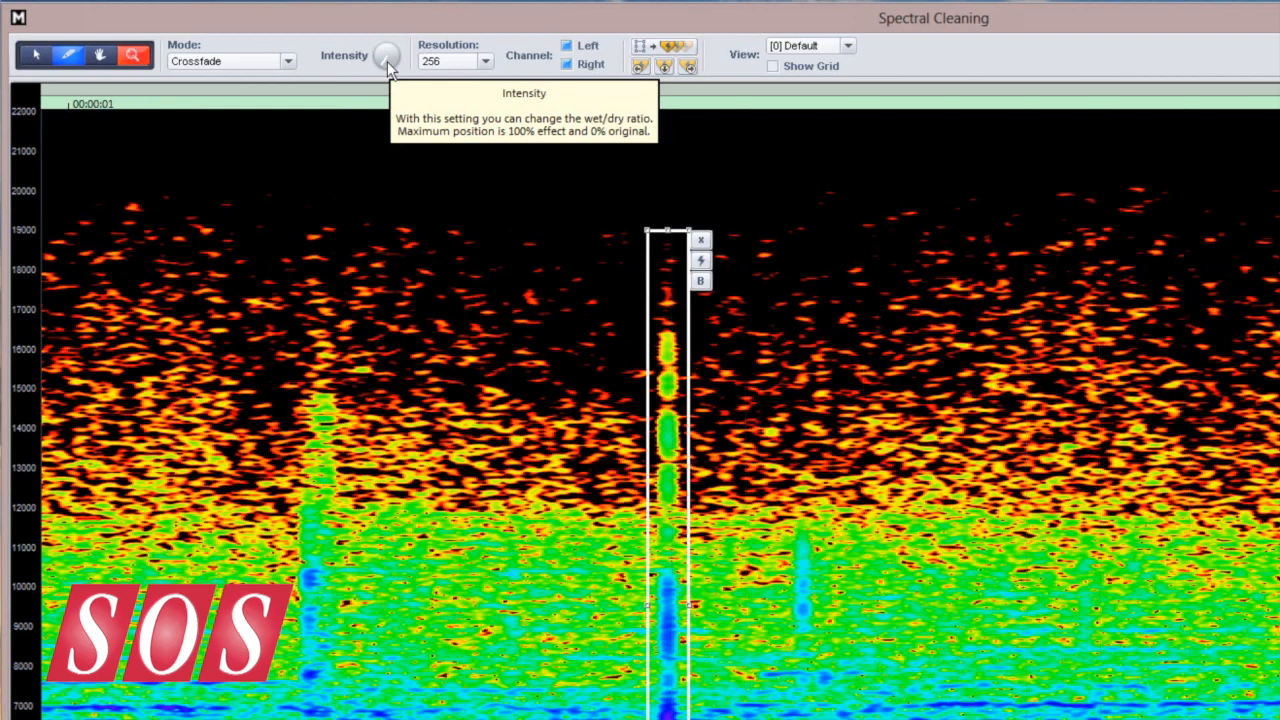
{"action": "scroll", "coordinate": [387, 58], "scroll_direction": "up", "scroll_amount": 5}
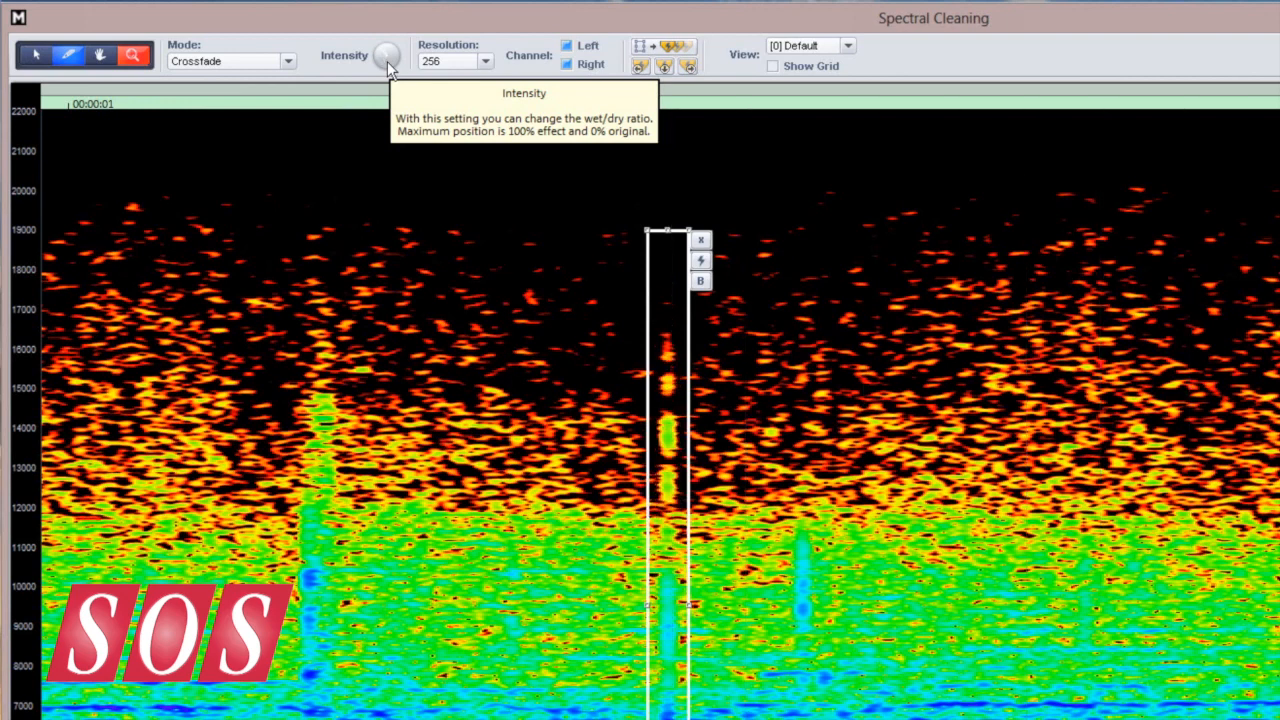
{"action": "scroll", "coordinate": [387, 58], "scroll_direction": "up", "scroll_amount": 2}
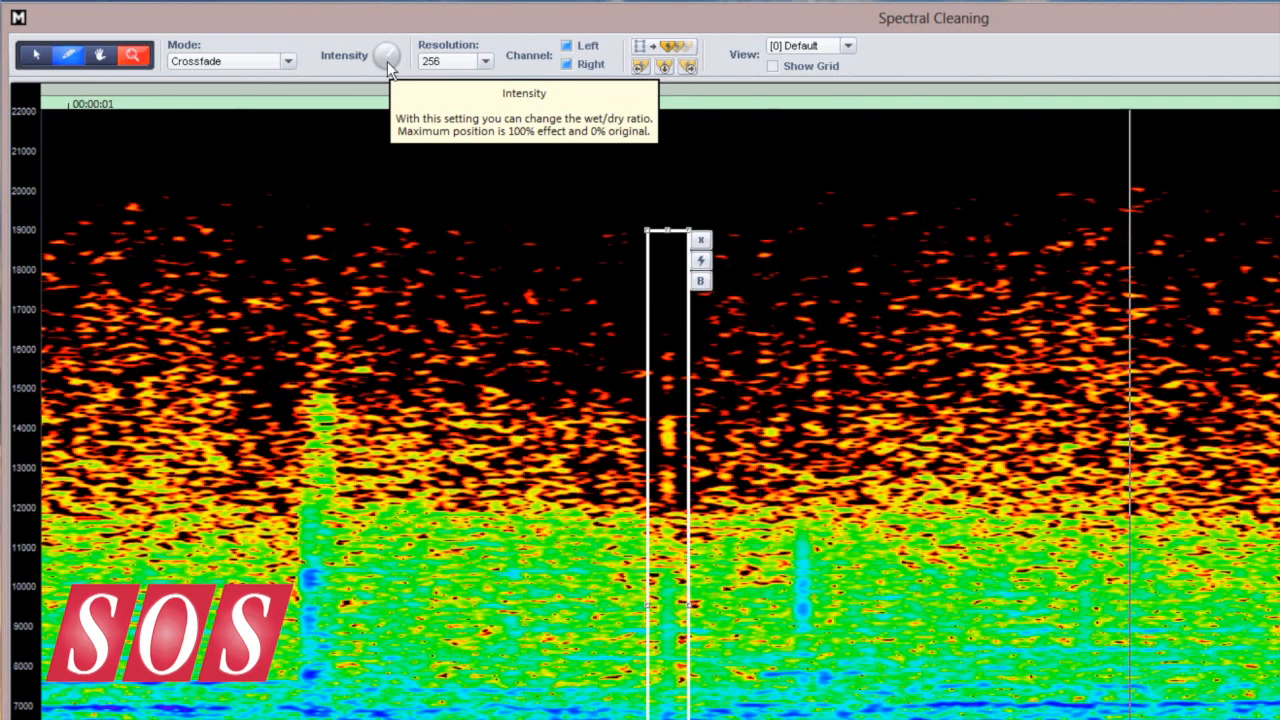
{"action": "scroll", "coordinate": [387, 58], "scroll_direction": "up", "scroll_amount": 2}
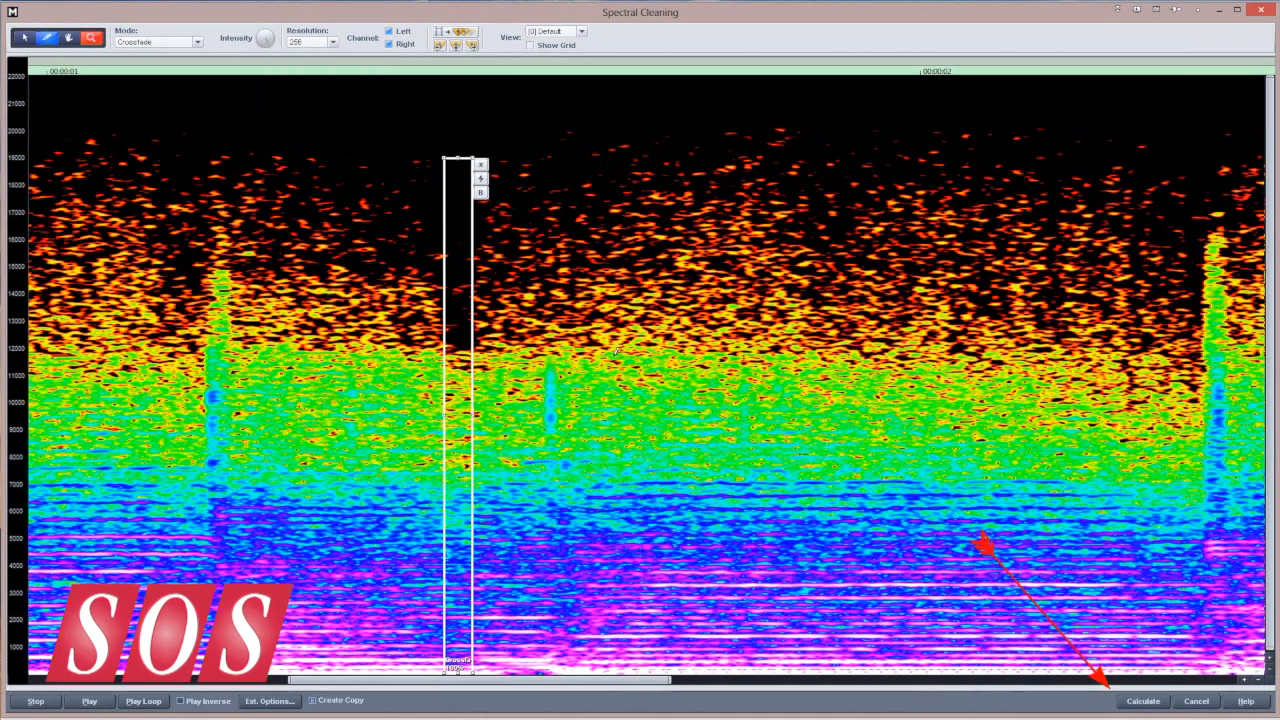
{"action": "left_click", "coordinate": [1141, 701]}
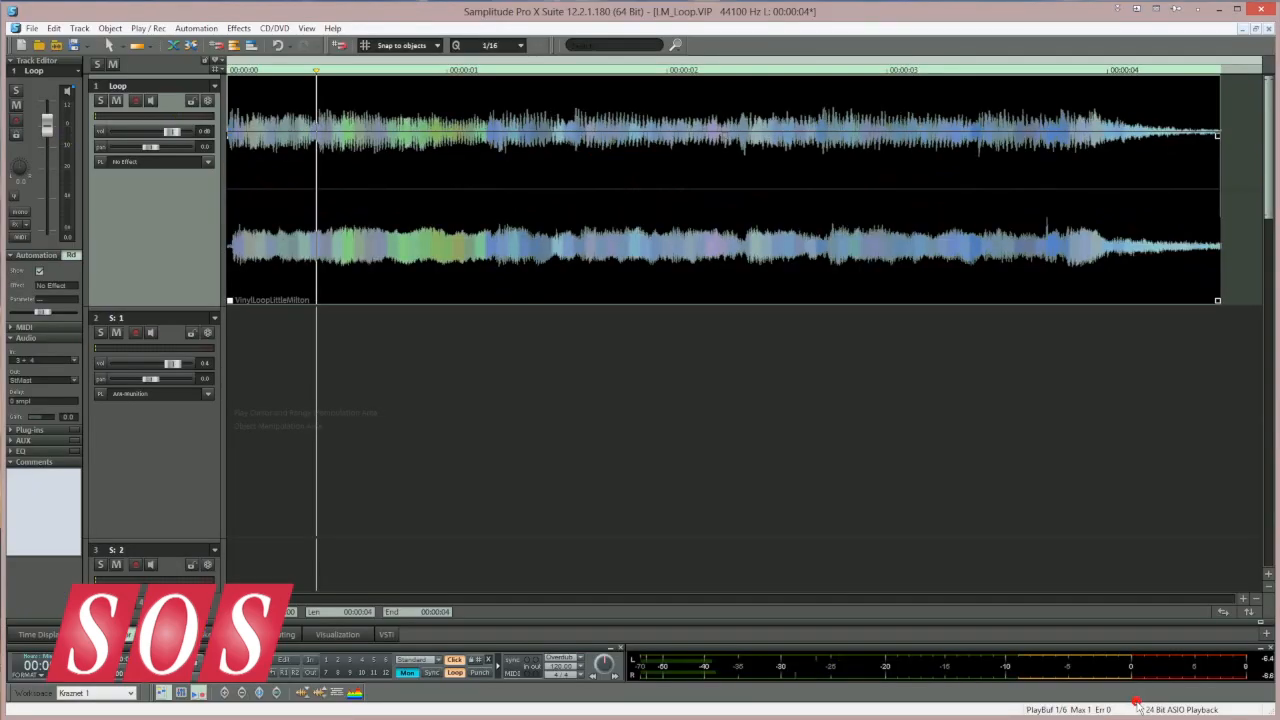
Step: Play the cleaned loop in the arrangement
{"action": "key", "text": "space"}
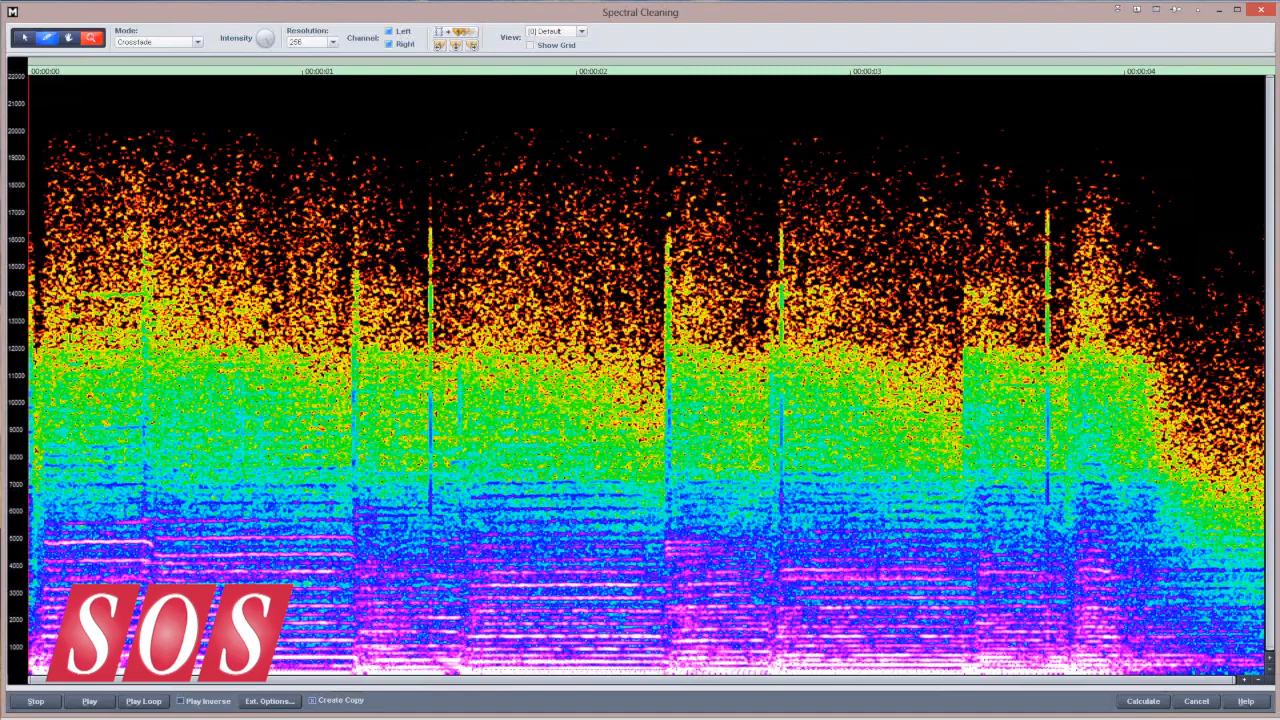
Step: Place a click marker on the vinyl click at about 1.5 seconds
{"action": "left_click", "coordinate": [431, 67]}
{"action": "scroll", "coordinate": [432, 67], "scroll_direction": "up", "scroll_amount": 5}
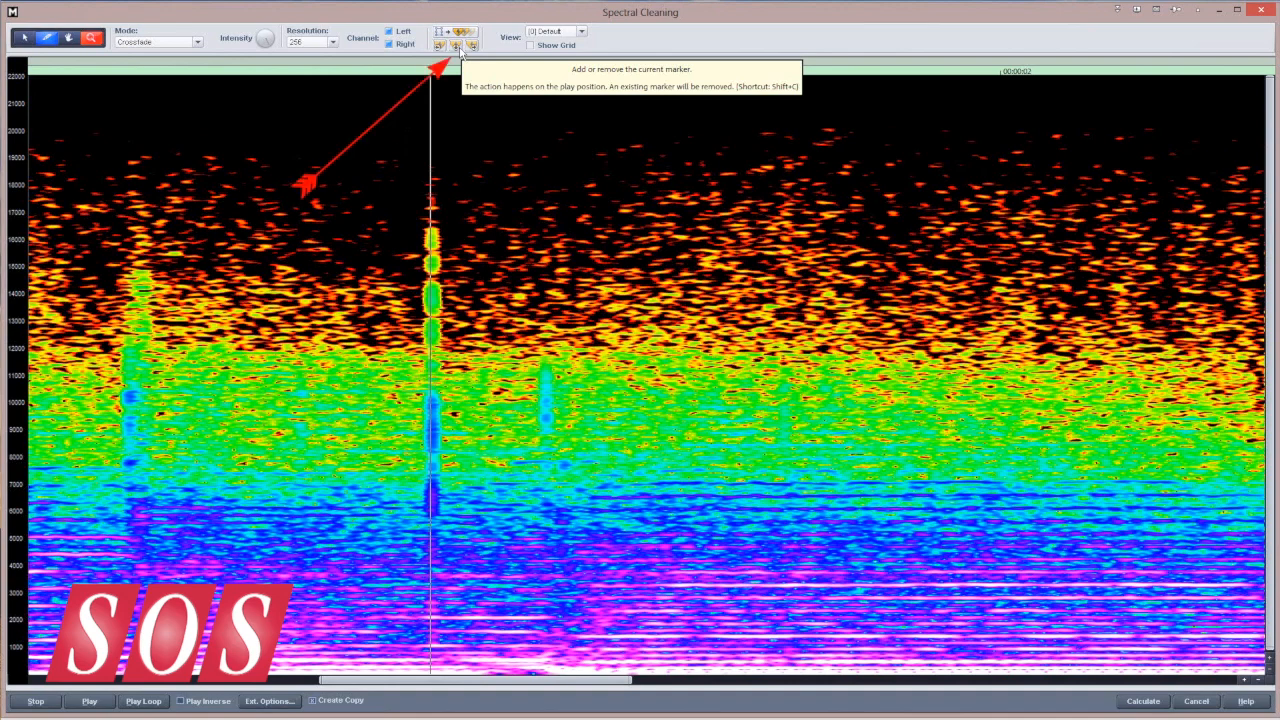
{"action": "left_click", "coordinate": [459, 47]}
{"action": "scroll", "coordinate": [504, 107], "scroll_direction": "down", "scroll_amount": 2}
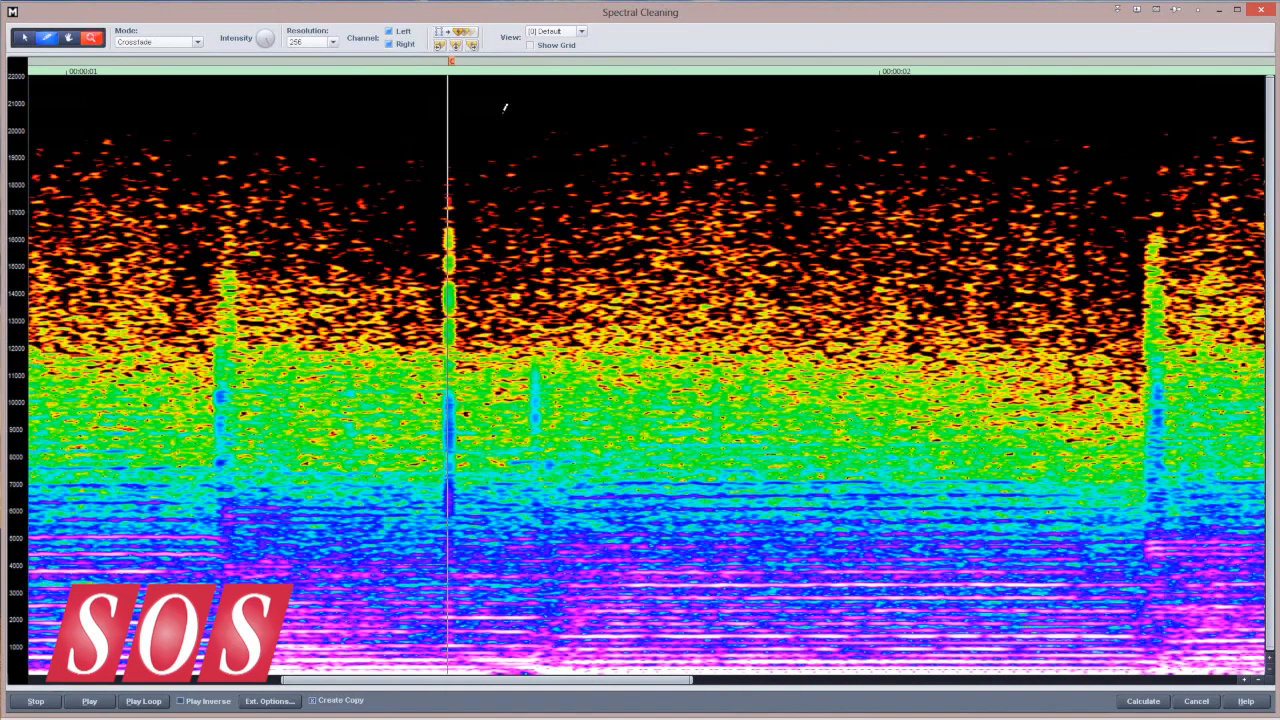
Step: Place click markers on the vinyl clicks at about 2.7 and 3.7 seconds
{"action": "scroll", "coordinate": [504, 107], "scroll_direction": "down", "scroll_amount": 2}
{"action": "left_click", "coordinate": [893, 66]}
{"action": "scroll", "coordinate": [895, 67], "scroll_direction": "up", "scroll_amount": 4}
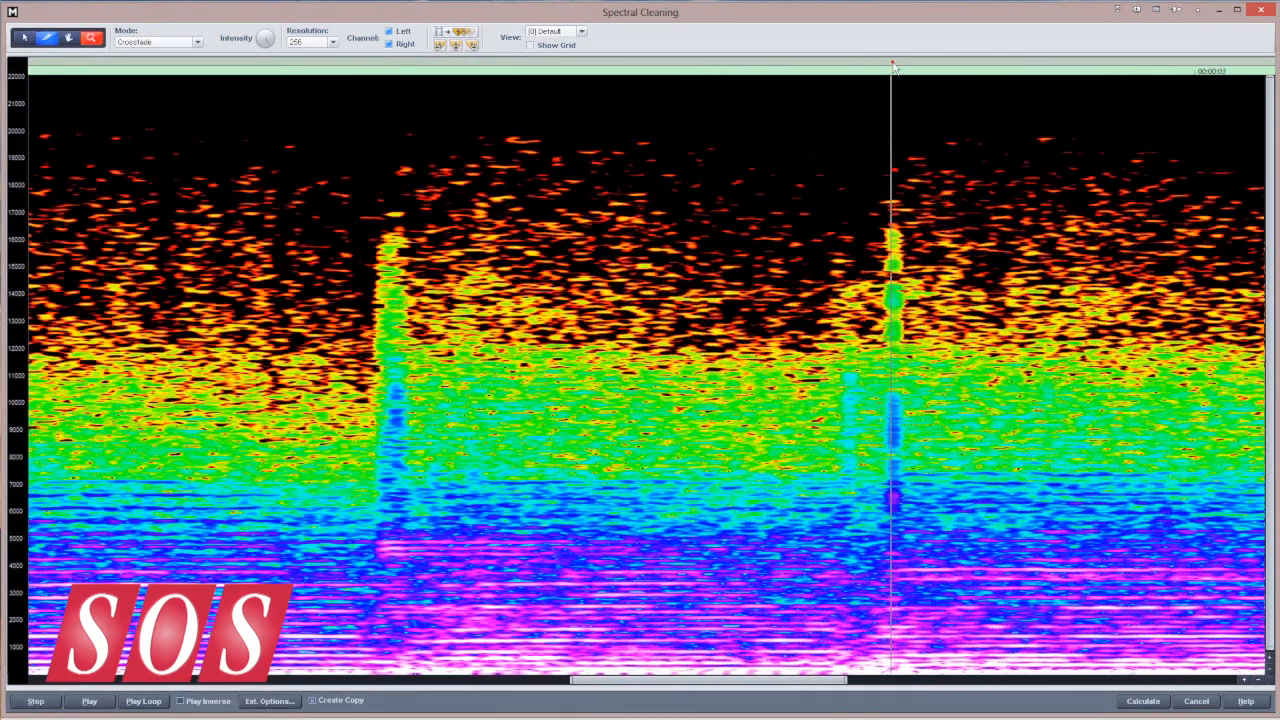
{"action": "scroll", "coordinate": [894, 66], "scroll_direction": "up", "scroll_amount": 1}
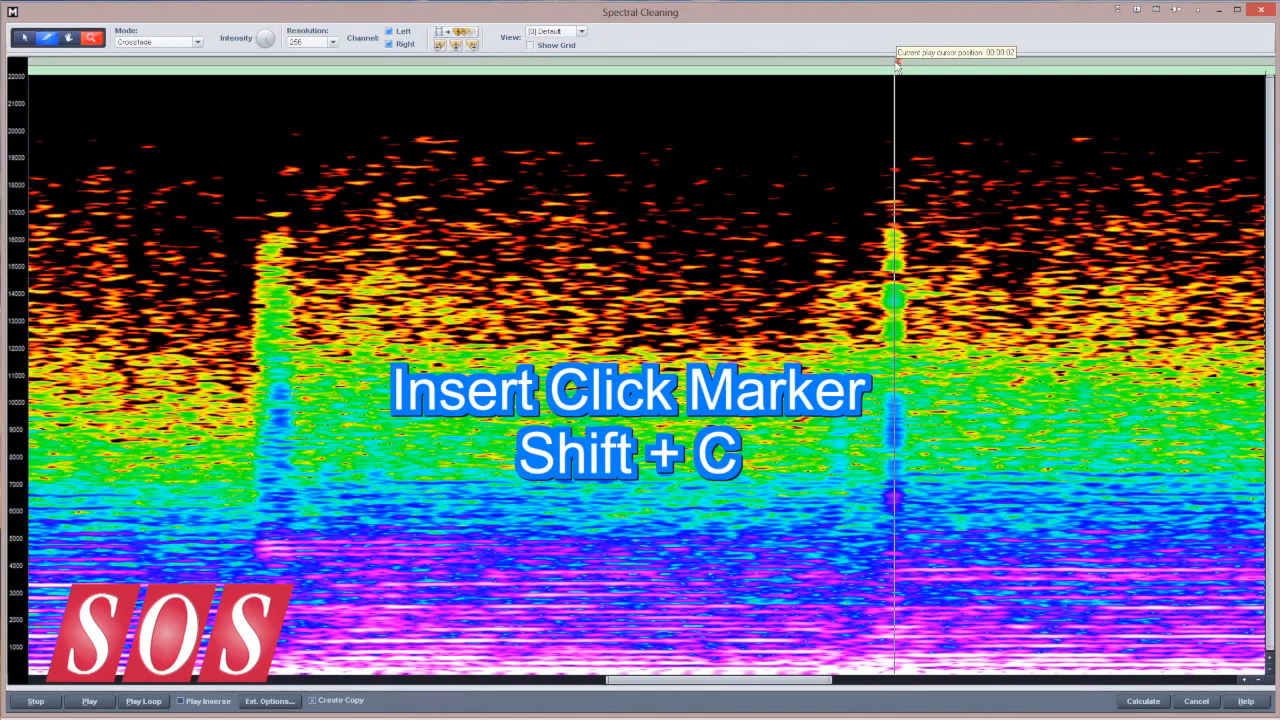
{"action": "scroll", "coordinate": [897, 66], "scroll_direction": "down", "scroll_amount": 3}
{"action": "left_click", "coordinate": [1098, 66]}
{"action": "scroll", "coordinate": [1100, 66], "scroll_direction": "up", "scroll_amount": 3}
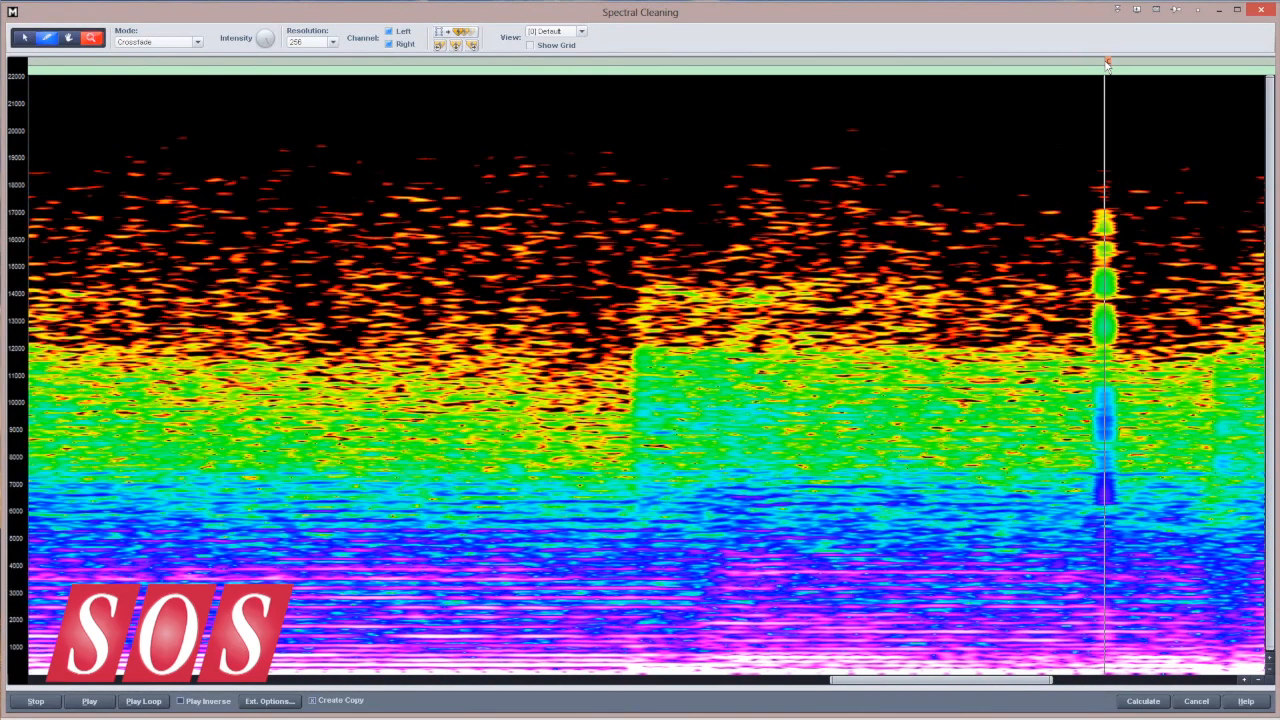
Step: Play the whole loop with its click markers from the beginning and stop it
{"action": "scroll", "coordinate": [1107, 64], "scroll_direction": "down", "scroll_amount": 5}
{"action": "left_click", "coordinate": [34, 62]}
{"action": "key", "text": "space"}
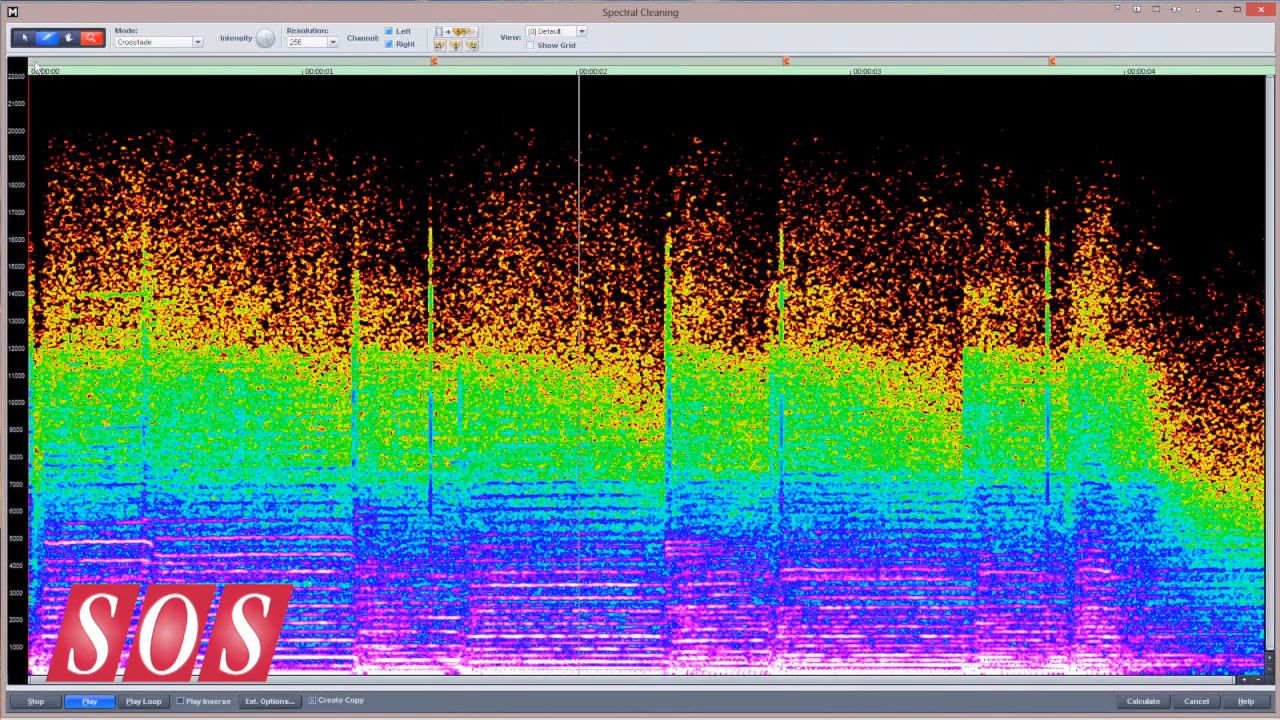
{"action": "key", "text": "space"}
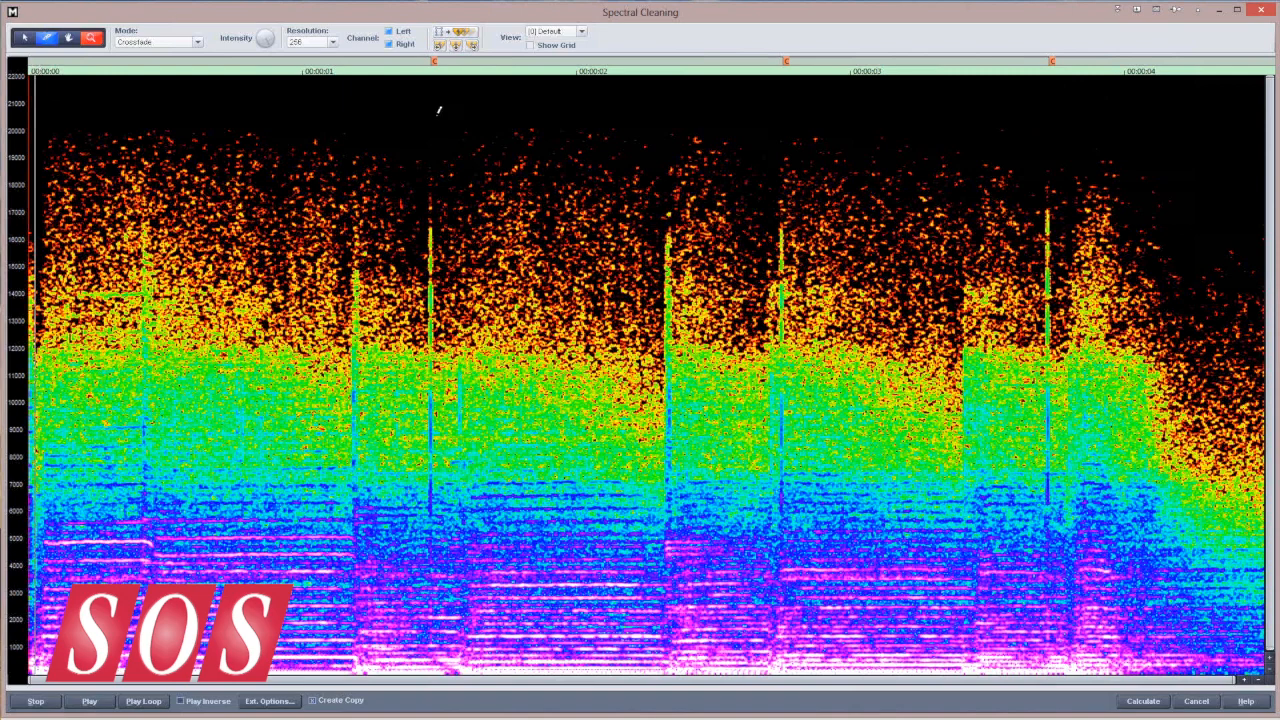
Step: Draw a narrow Crossfade region from about 19000 Hz to the lowest frequencies over the click at 1.5 seconds, and apply it to all click markers
{"action": "scroll", "coordinate": [437, 109], "scroll_direction": "up", "scroll_amount": 2}
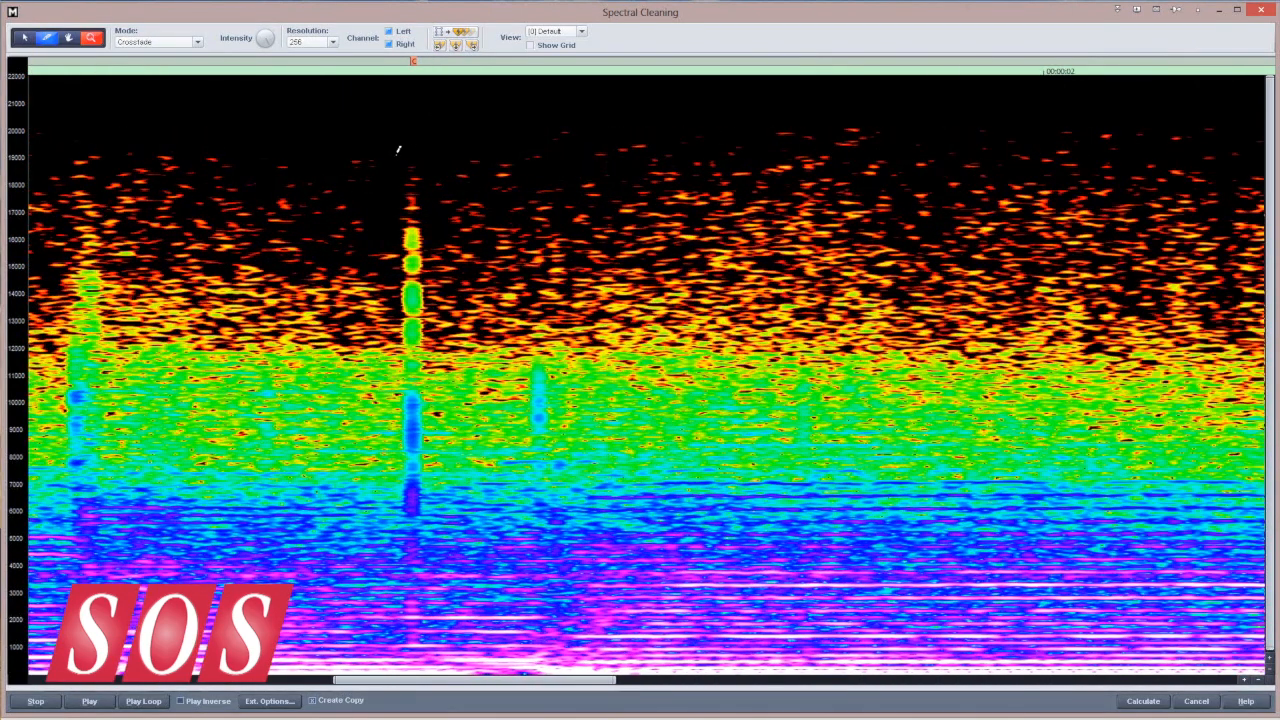
{"action": "left_click_drag", "start_coordinate": [398, 152], "coordinate": [426, 668]}
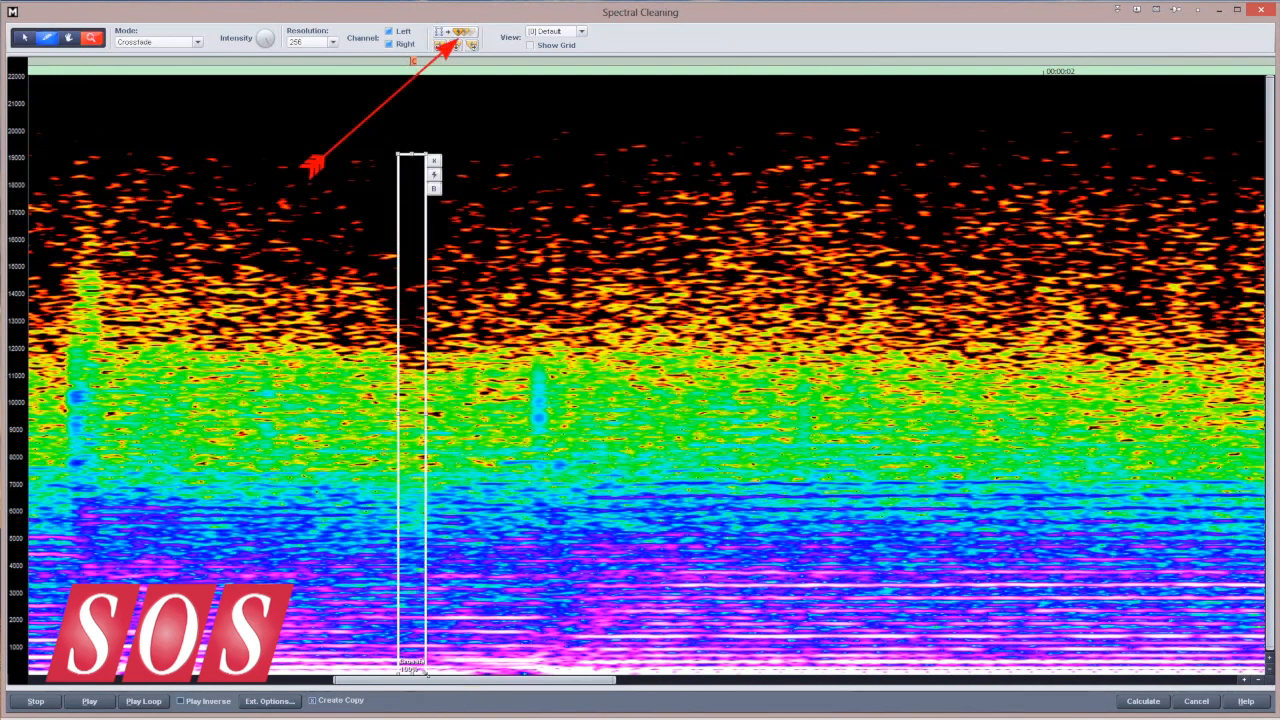
{"action": "scroll", "coordinate": [432, 555], "scroll_direction": "down", "scroll_amount": 5}
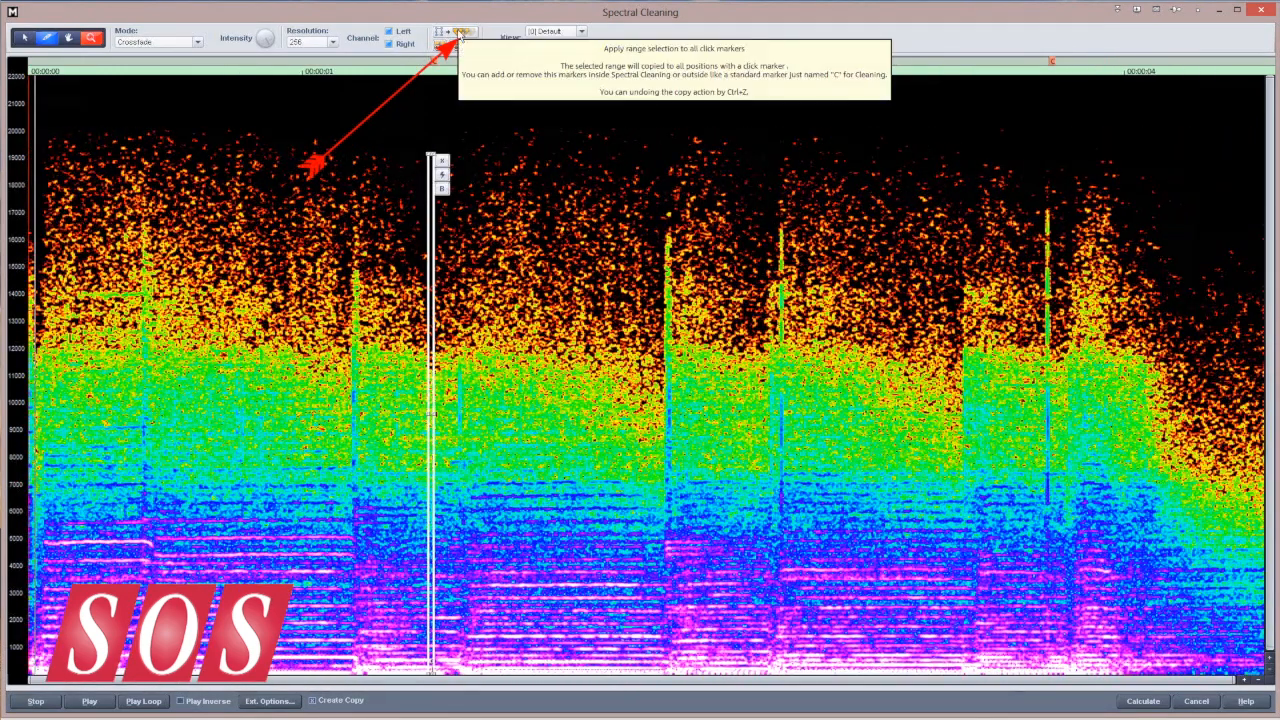
{"action": "left_click", "coordinate": [461, 33]}
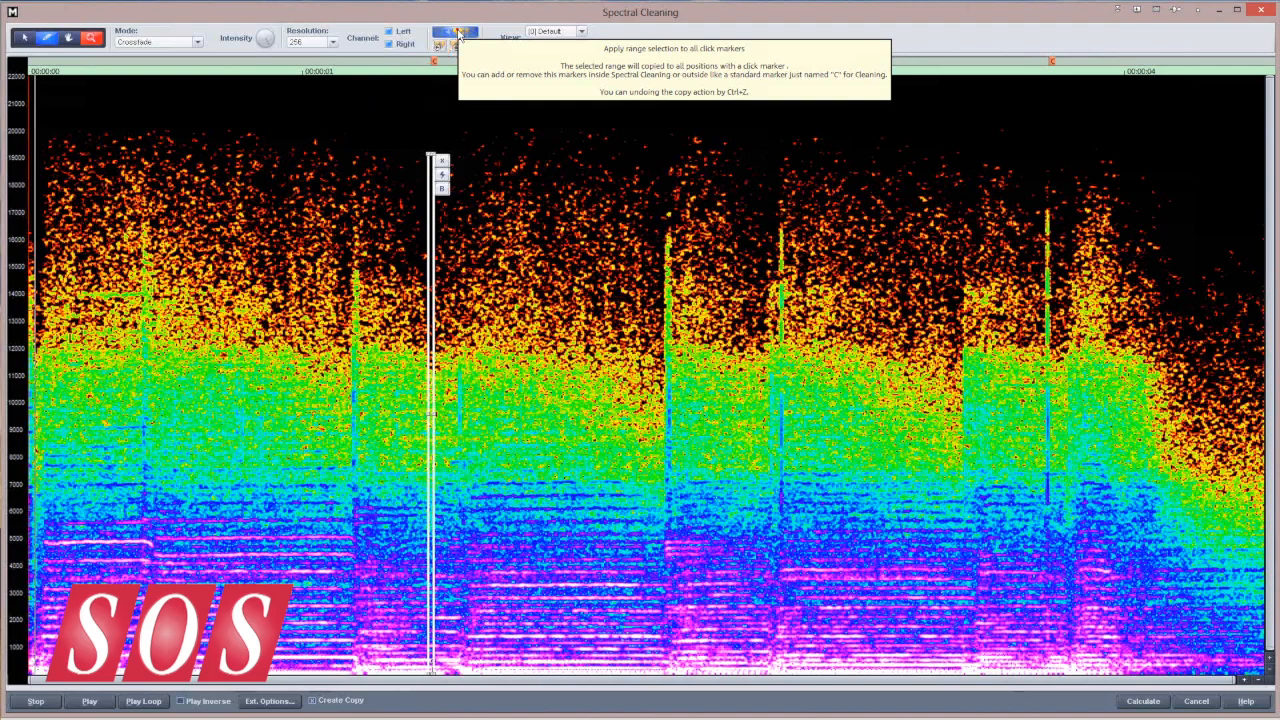
{"action": "left_click", "coordinate": [461, 33]}
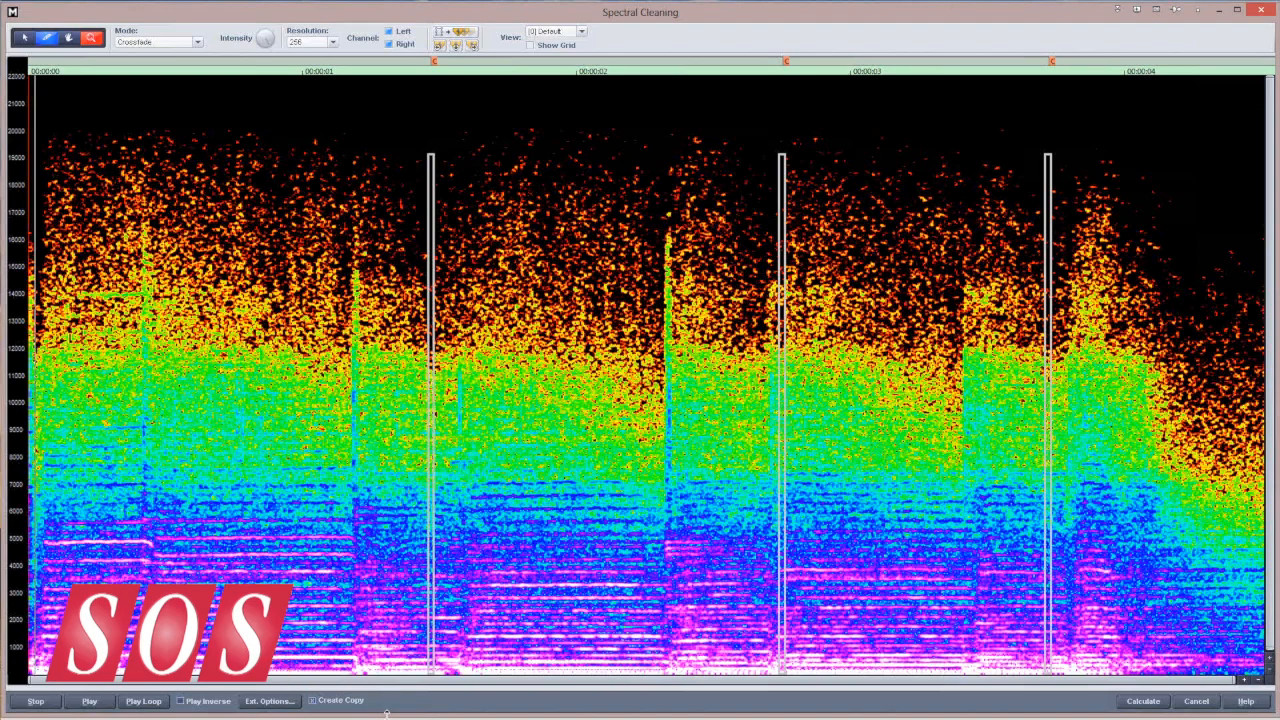
Step: Calculate the spectral cleaning with the Create Copy option and play the resulting loop
{"action": "left_click", "coordinate": [312, 701]}
{"action": "left_click", "coordinate": [1143, 701]}
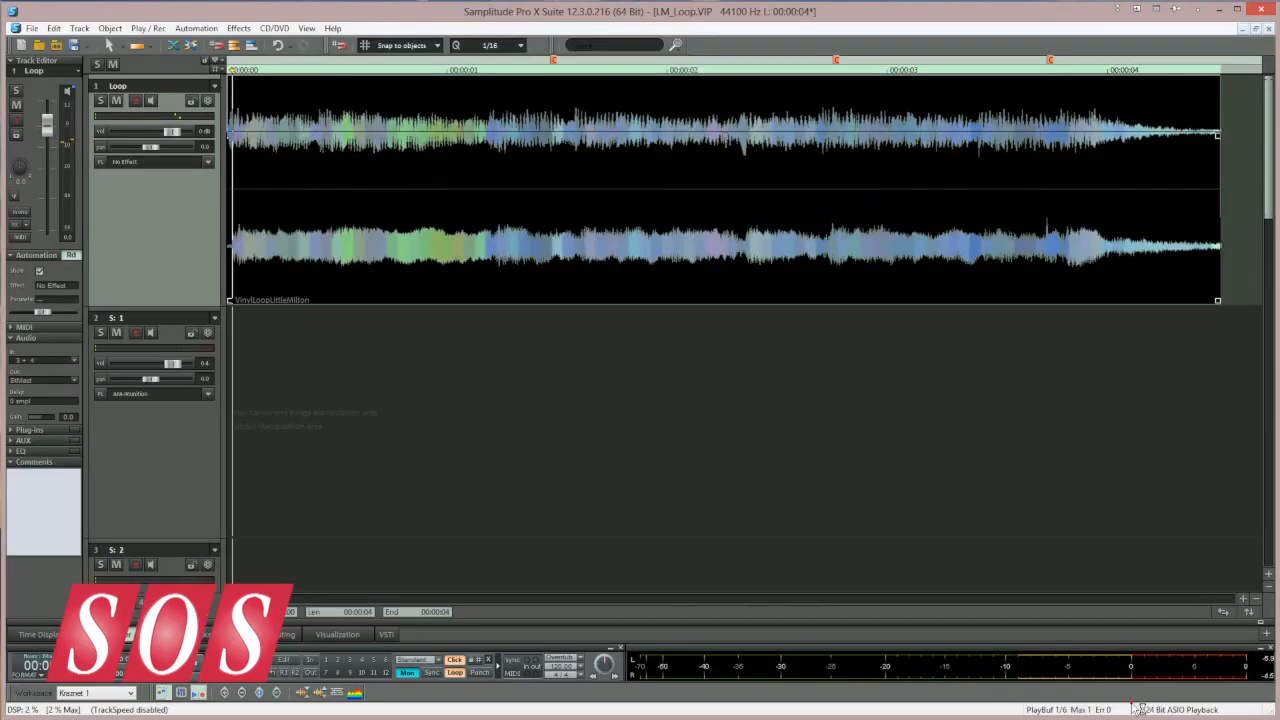
{"action": "key", "text": "space"}
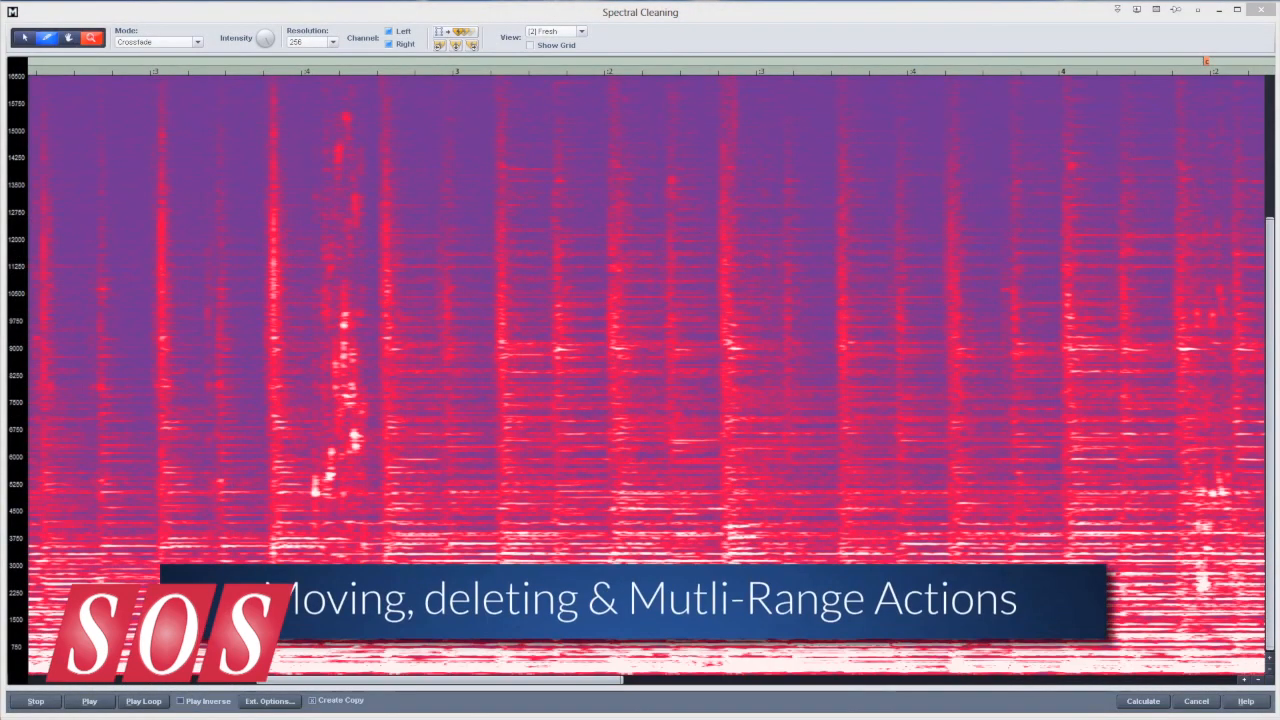
Step: Draw a Crossfade region over the noise from about 12700 Hz to 4000 Hz, move it to higher frequencies, and discard it
{"action": "left_click_drag", "start_coordinate": [267, 213], "coordinate": [401, 528]}
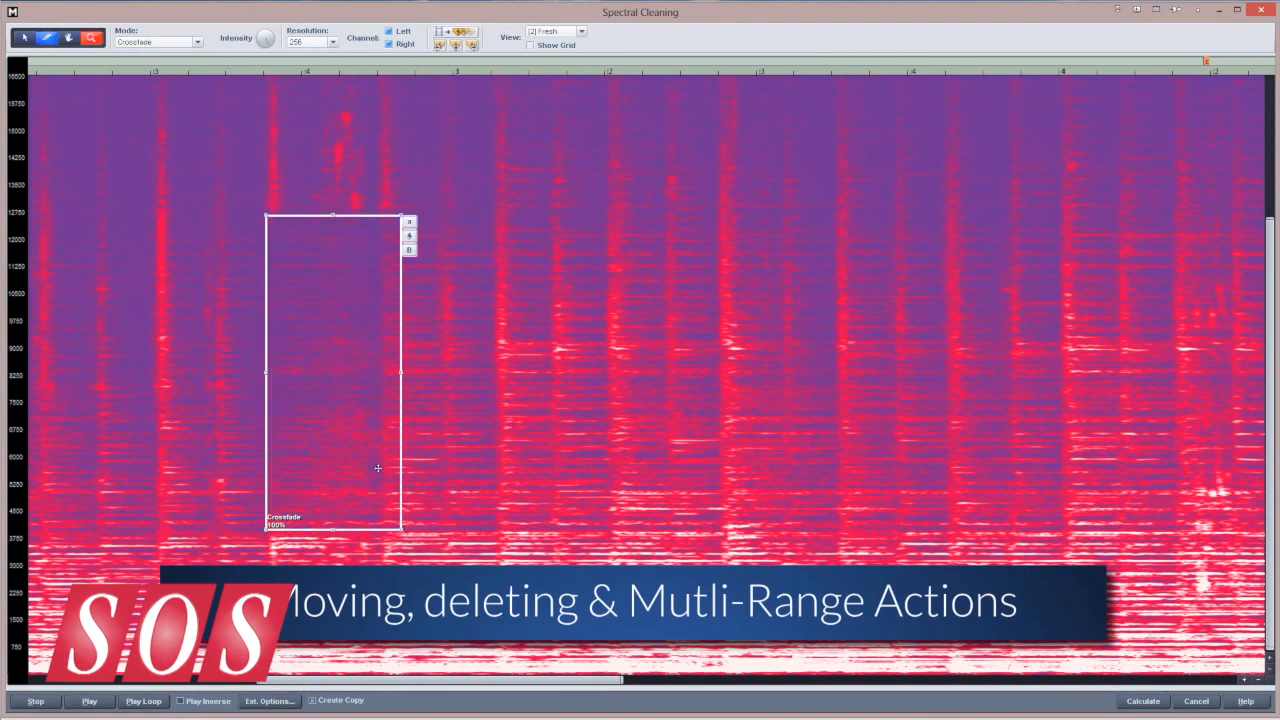
{"action": "left_click_drag", "start_coordinate": [296, 378], "coordinate": [313, 314]}
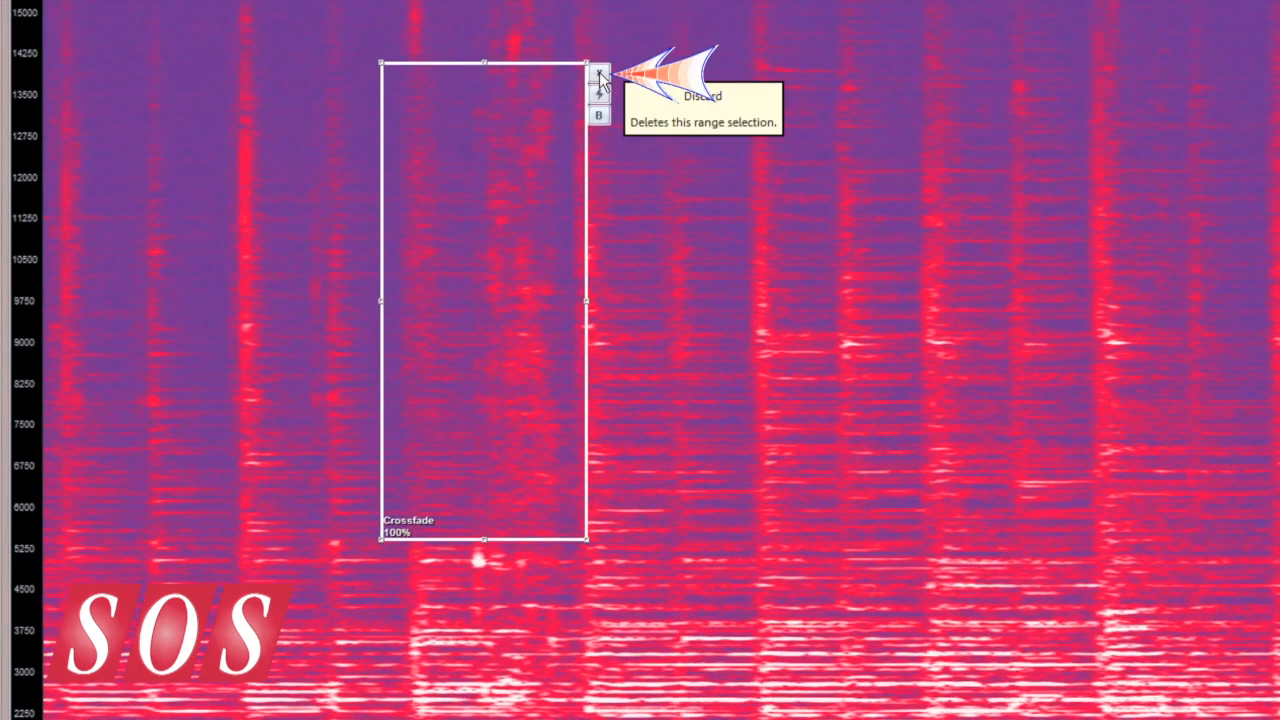
{"action": "left_click", "coordinate": [600, 75]}
Step: Draw another Crossfade region over the same noise from about 13500 Hz to 4200 Hz, and delete it
{"action": "mouse_move", "coordinate": [375, 93]}
{"action": "left_mouse_down"}
{"action": "mouse_move", "coordinate": [586, 452]}
{"action": "mouse_move", "coordinate": [607, 590]}
{"action": "left_mouse_up"}
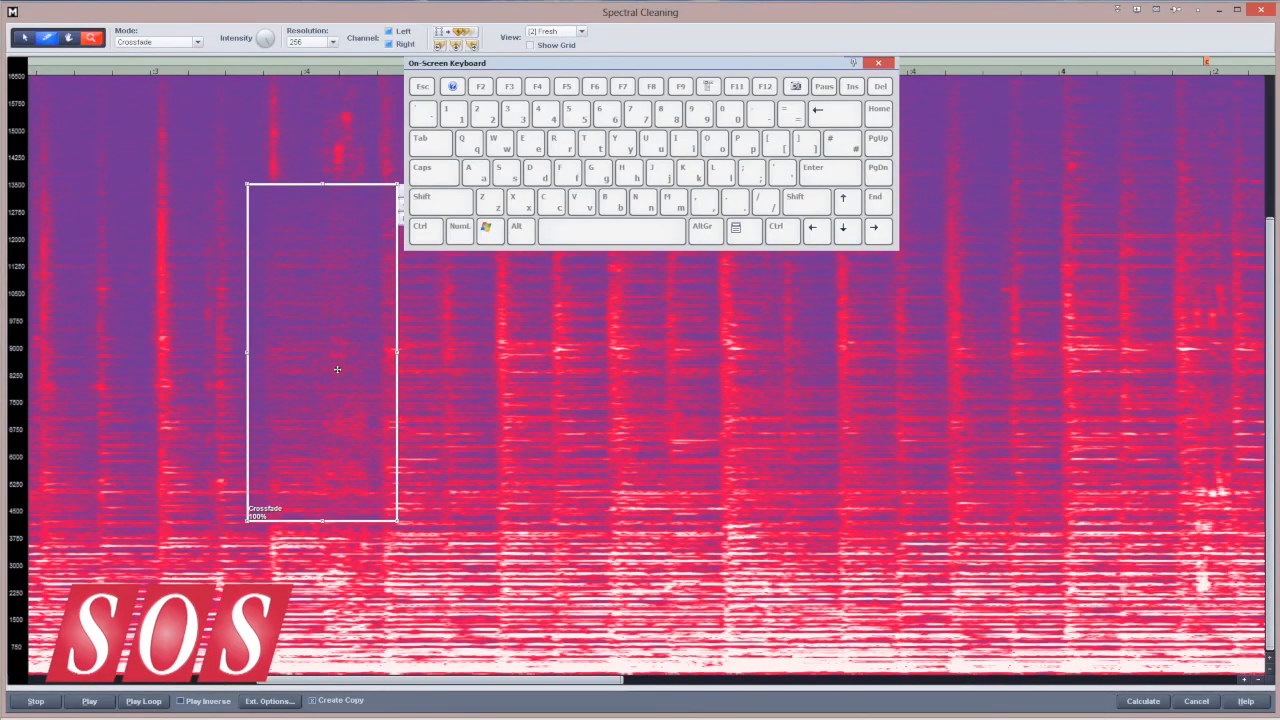
{"action": "key", "text": "Delete"}
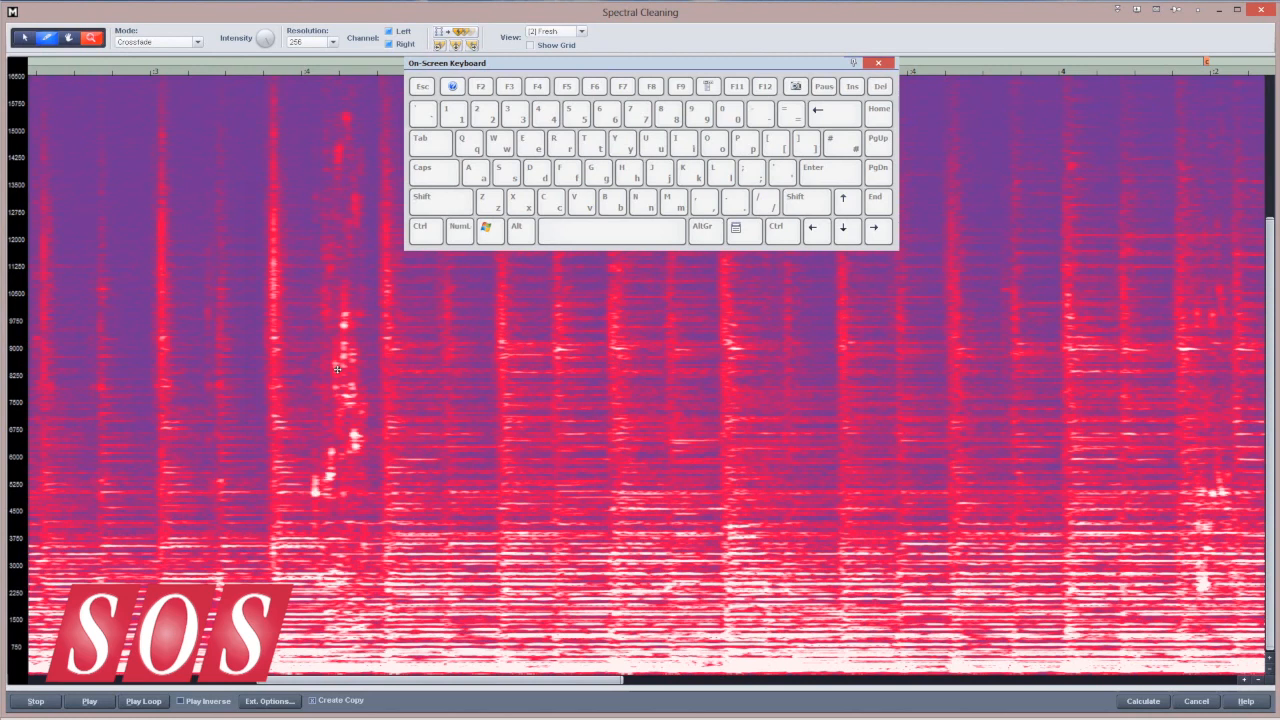
Step: Draw three separate Crossfade regions across the passage, each spanning roughly 10000 Hz to 4000 Hz, the first one over the noise
{"action": "left_click_drag", "start_coordinate": [240, 281], "coordinate": [424, 531]}
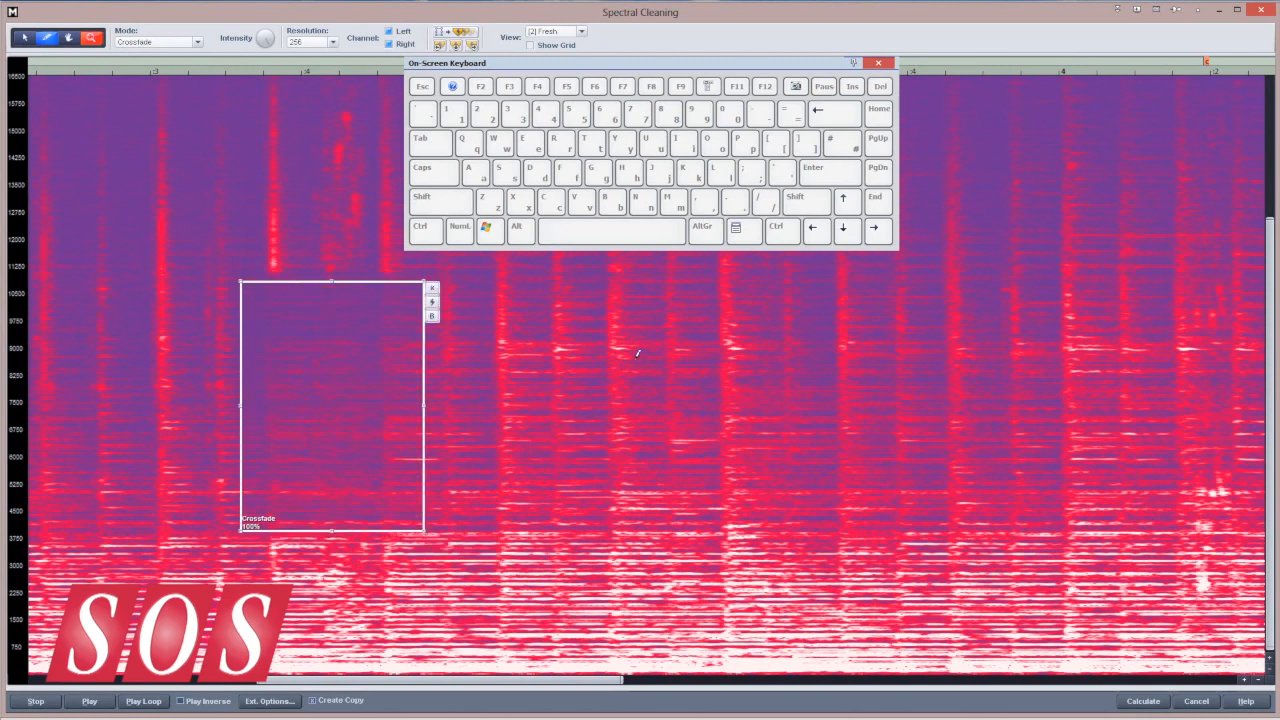
{"action": "left_click_drag", "start_coordinate": [551, 309], "coordinate": [752, 515]}
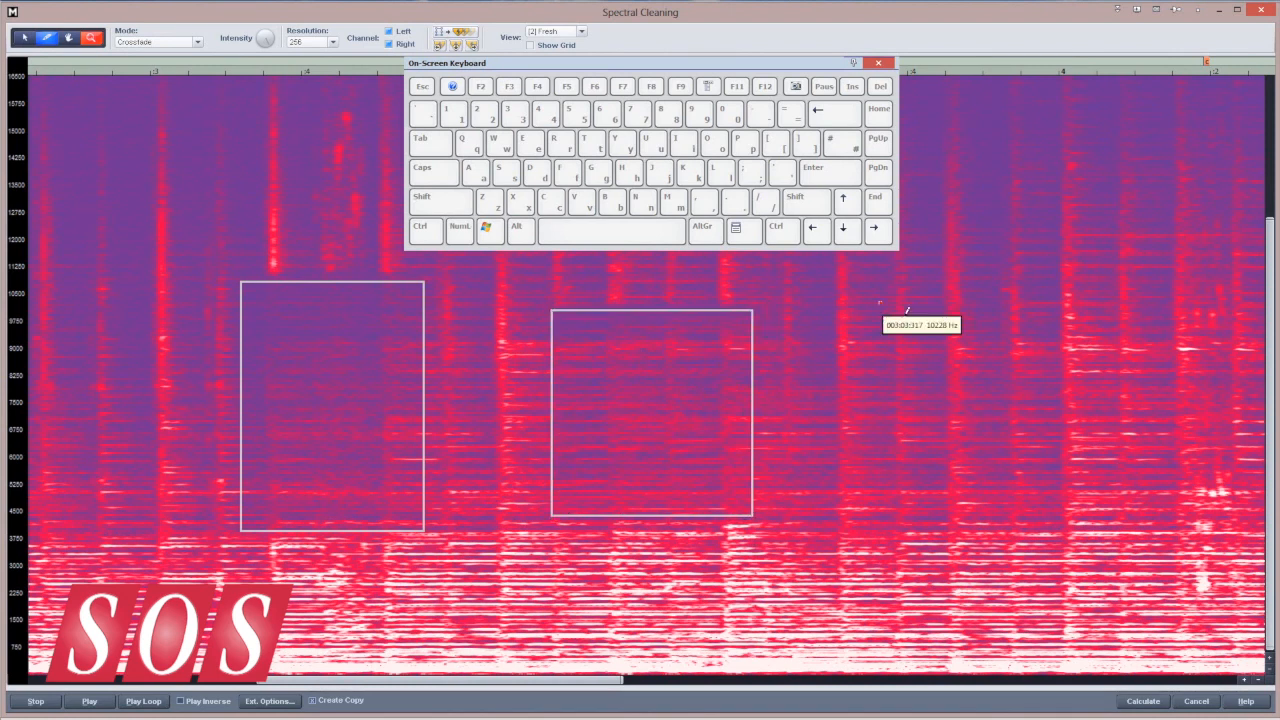
{"action": "left_click_drag", "start_coordinate": [880, 302], "coordinate": [1010, 532]}
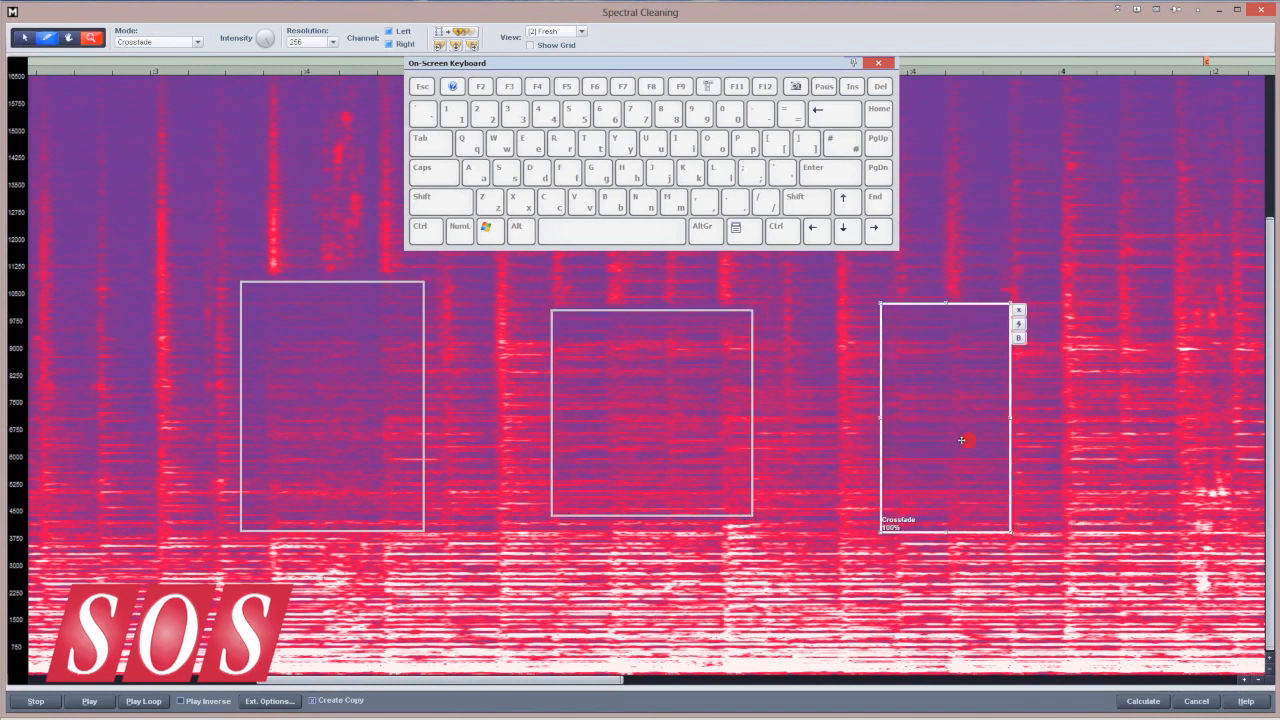
Step: Select all three cleaning regions together and narrow them slightly at their start edges
{"action": "key", "text": "ctrl"}
{"action": "left_click", "coordinate": [676, 424], "text": "ctrl"}
{"action": "left_click", "coordinate": [310, 408], "text": "ctrl"}
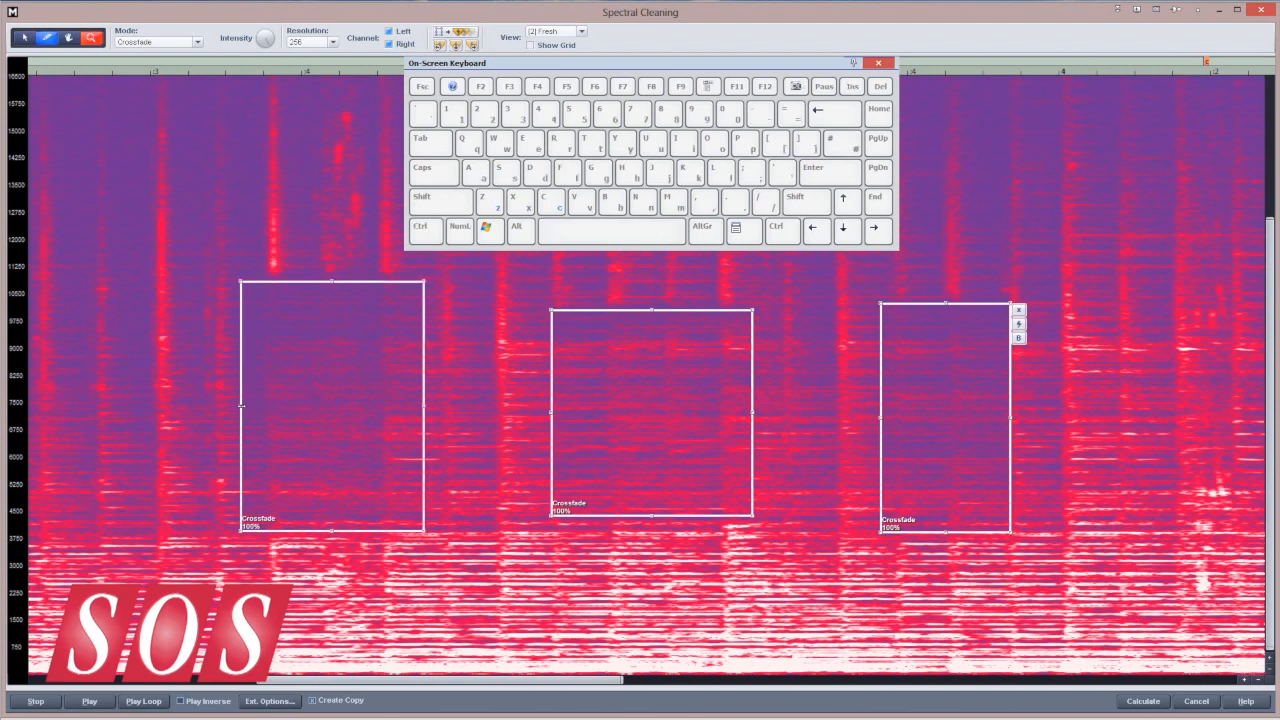
{"action": "mouse_move", "coordinate": [242, 406]}
{"action": "left_mouse_down"}
{"action": "mouse_move", "coordinate": [294, 406]}
{"action": "mouse_move", "coordinate": [240, 408]}
{"action": "left_mouse_up"}
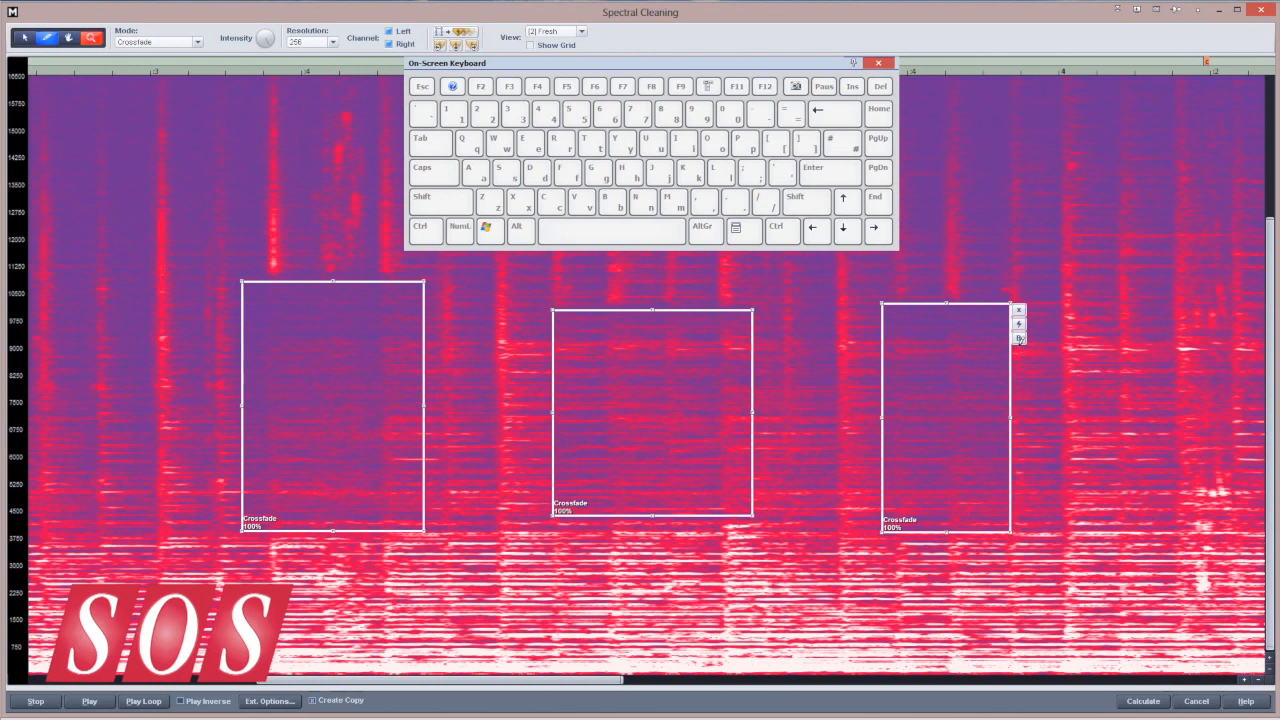
Step: Toggle the bypass of all three selected regions on and off, and move them together slightly earlier and lower
{"action": "left_click", "coordinate": [1019, 338]}
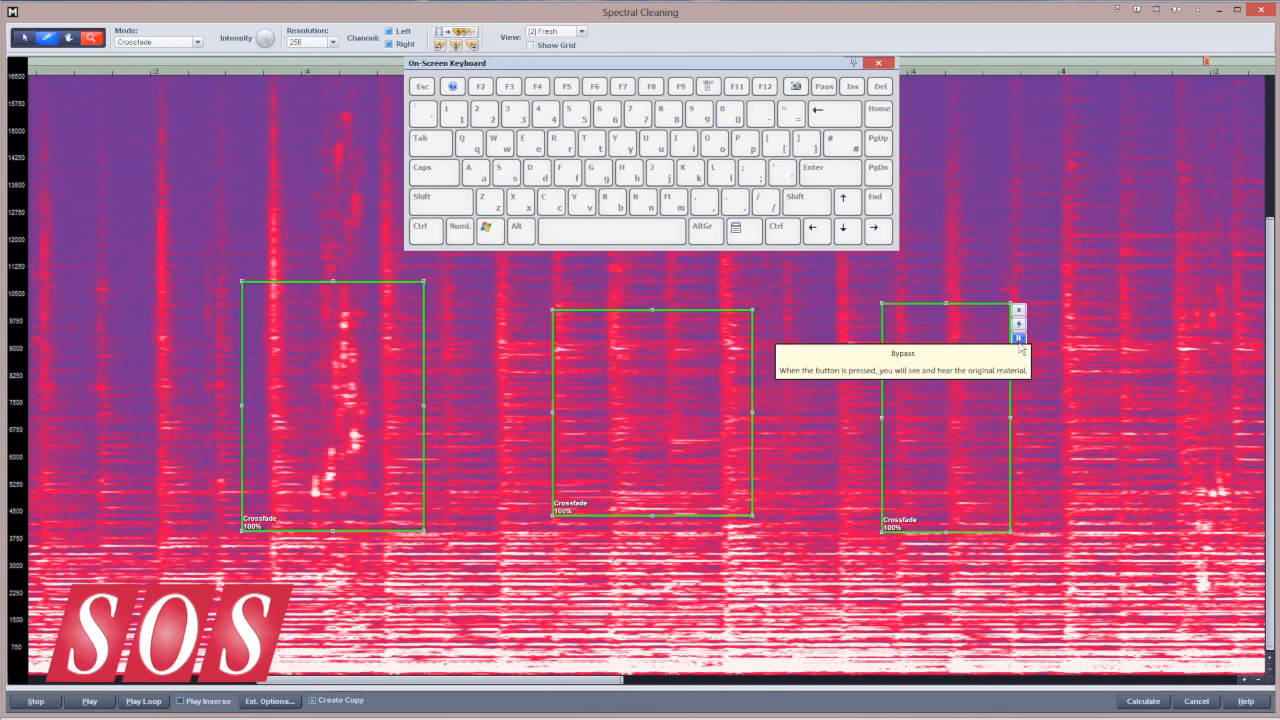
{"action": "left_click", "coordinate": [1019, 338]}
{"action": "mouse_move", "coordinate": [950, 378]}
{"action": "left_mouse_down"}
{"action": "mouse_move", "coordinate": [874, 386]}
{"action": "mouse_move", "coordinate": [903, 423]}
{"action": "mouse_move", "coordinate": [928, 390]}
{"action": "left_mouse_up"}
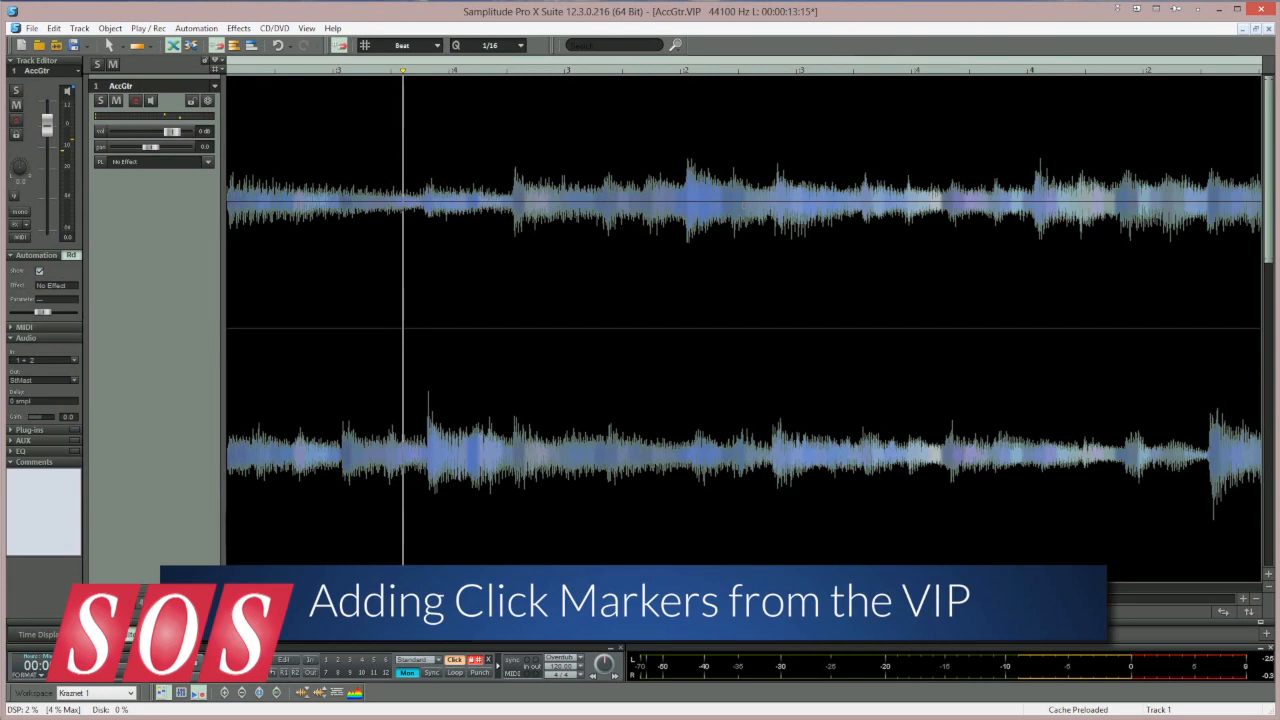
Step: Add a marker named C in the AccGtr project, just before beat 4 at the start of the transient
{"action": "left_click", "coordinate": [364, 68]}
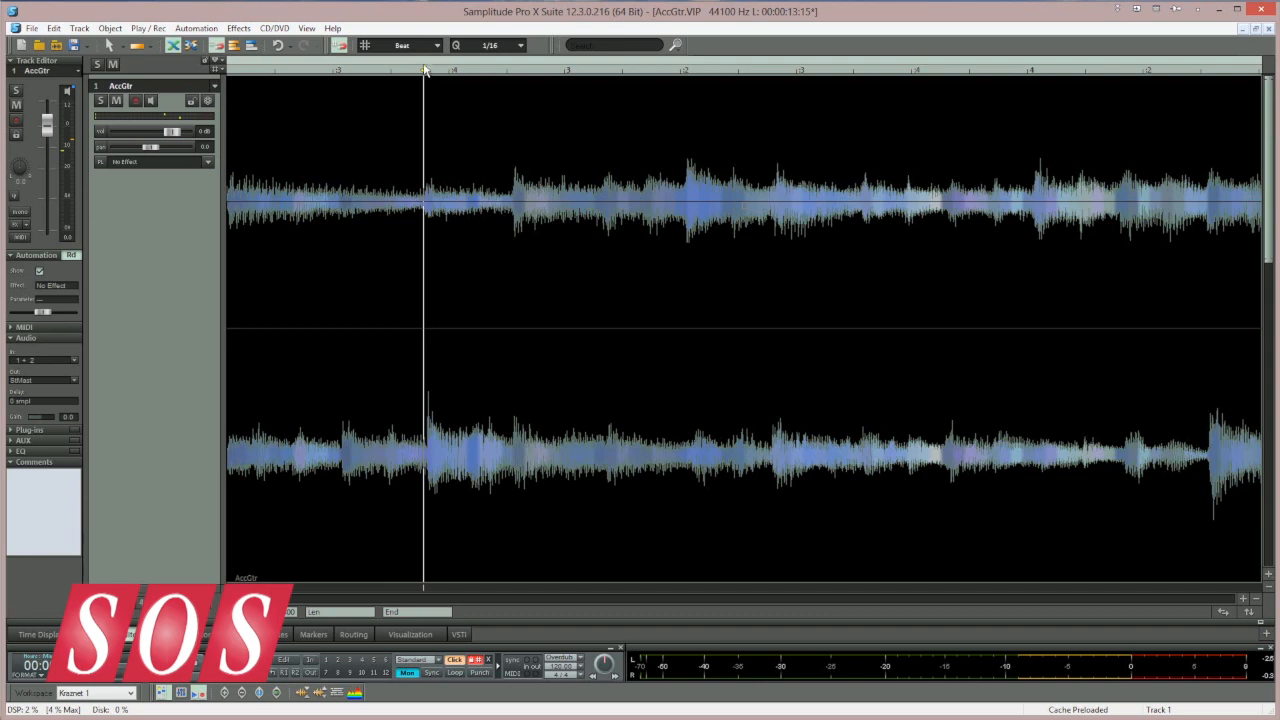
{"action": "right_click", "coordinate": [424, 67]}
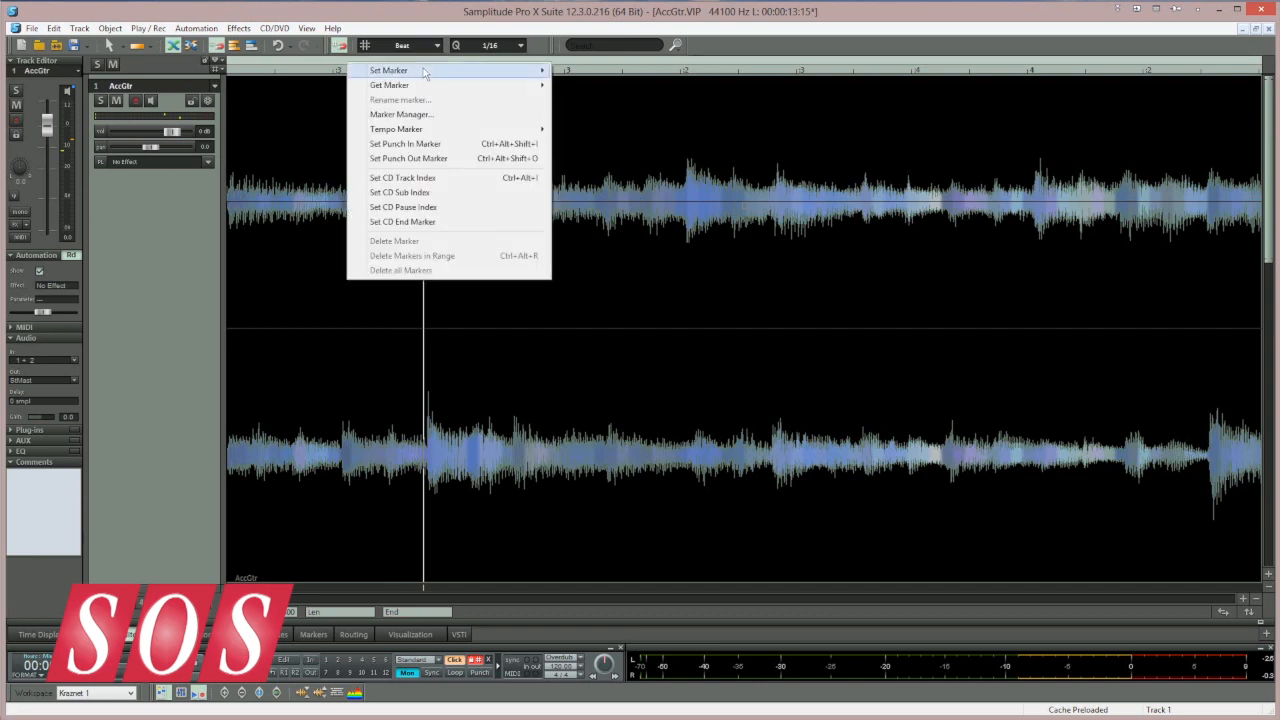
{"action": "mouse_move", "coordinate": [425, 70]}
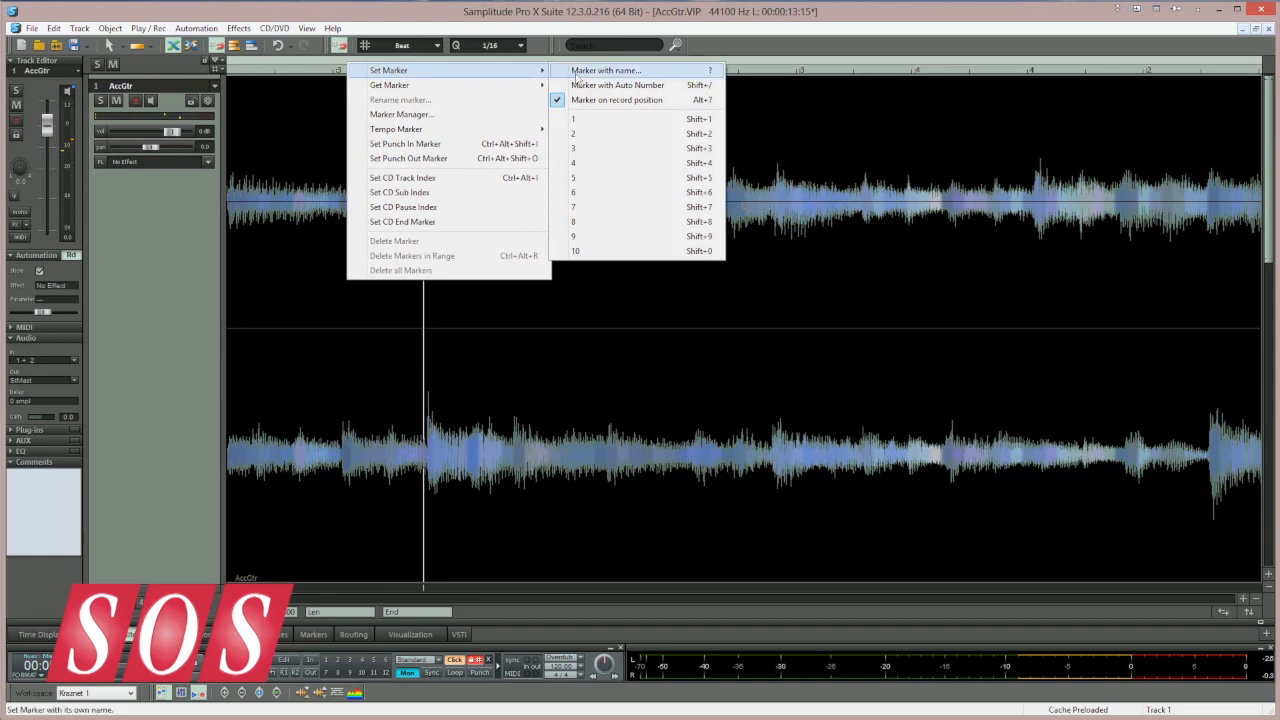
{"action": "left_click", "coordinate": [577, 72]}
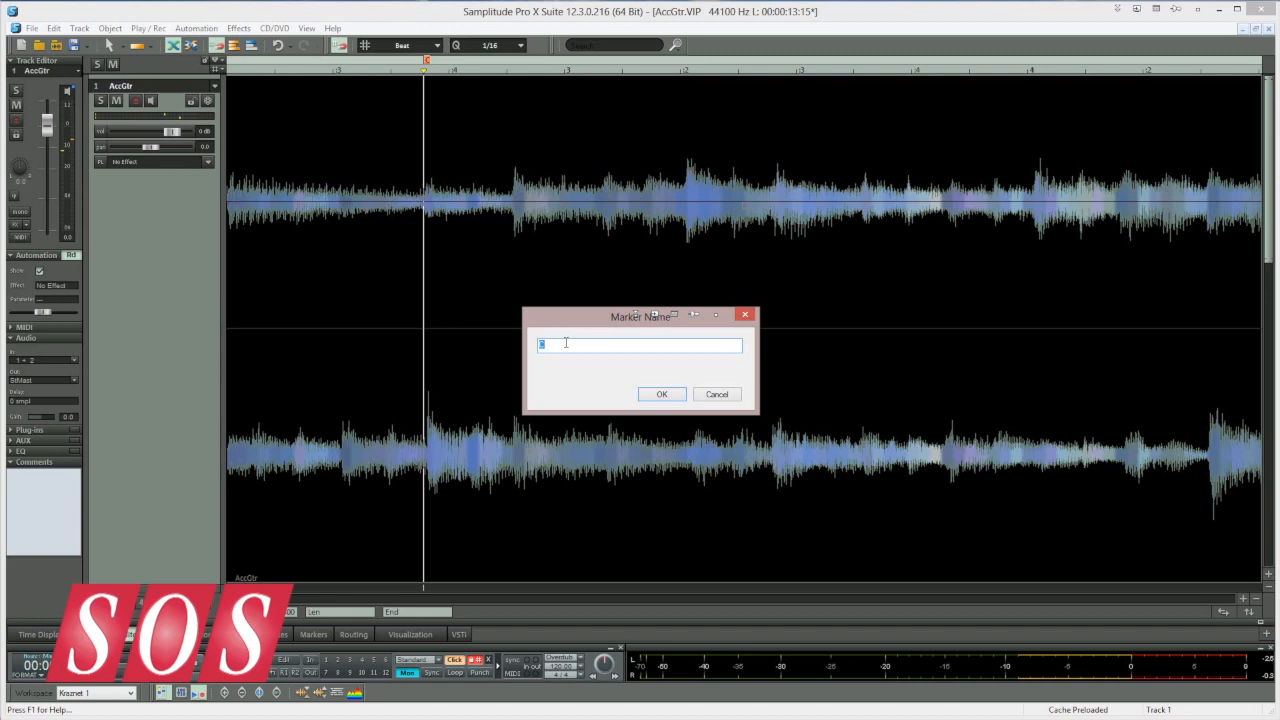
{"action": "left_click", "coordinate": [655, 395]}
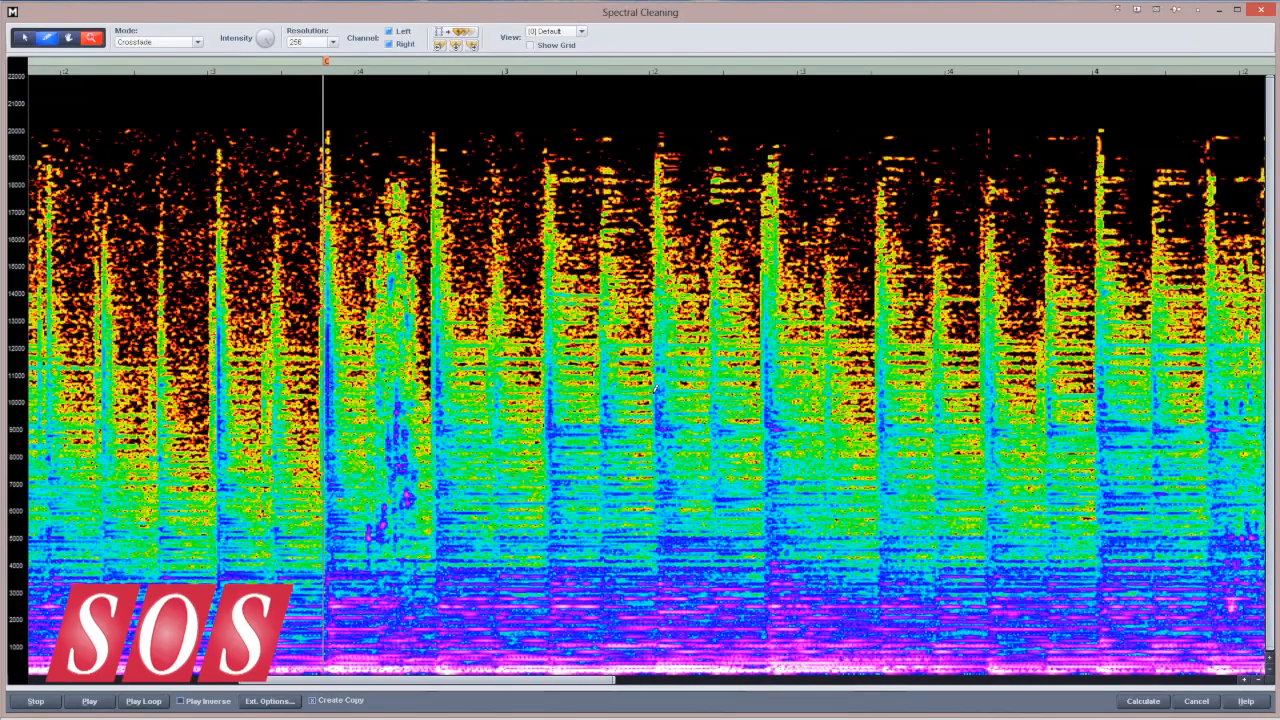
Step: Move click marker C to position 003:03:000 in the Spectral Cleaning editor, and reposition it freely on an earlier transient
{"action": "left_click", "coordinate": [22, 38]}
{"action": "left_click_drag", "start_coordinate": [323, 62], "coordinate": [769, 82]}
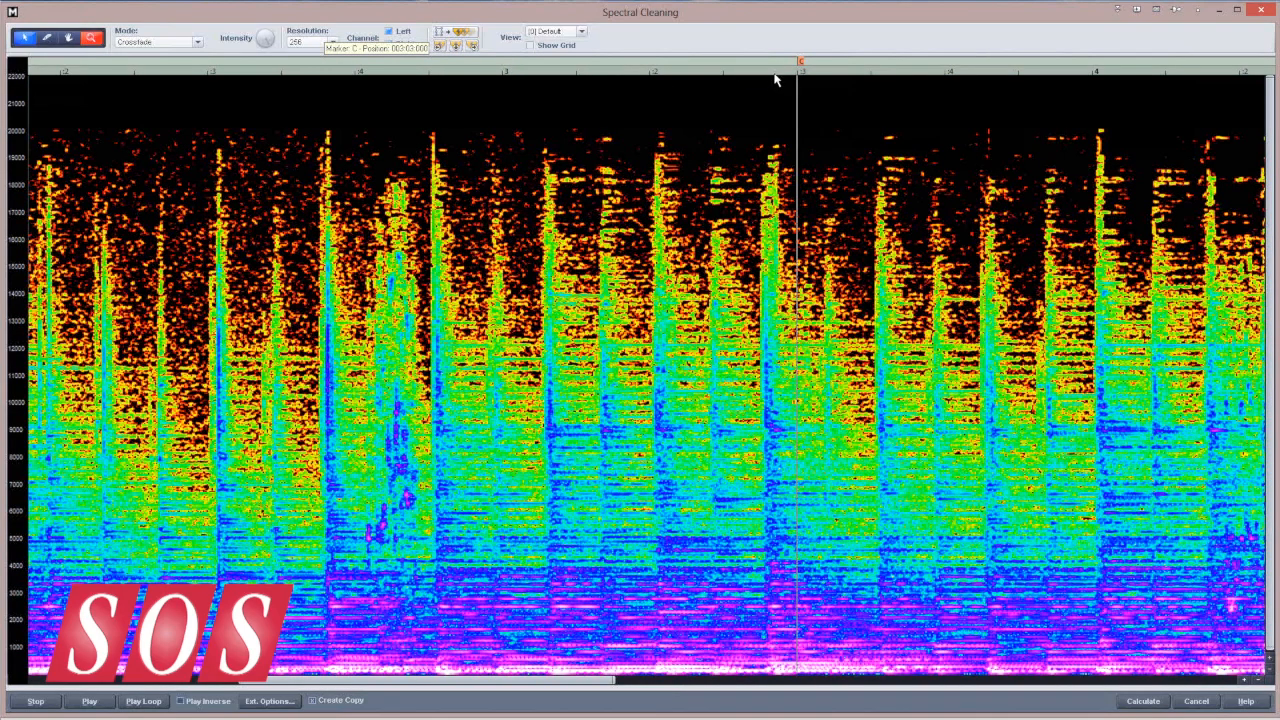
{"action": "key", "text": "alt"}
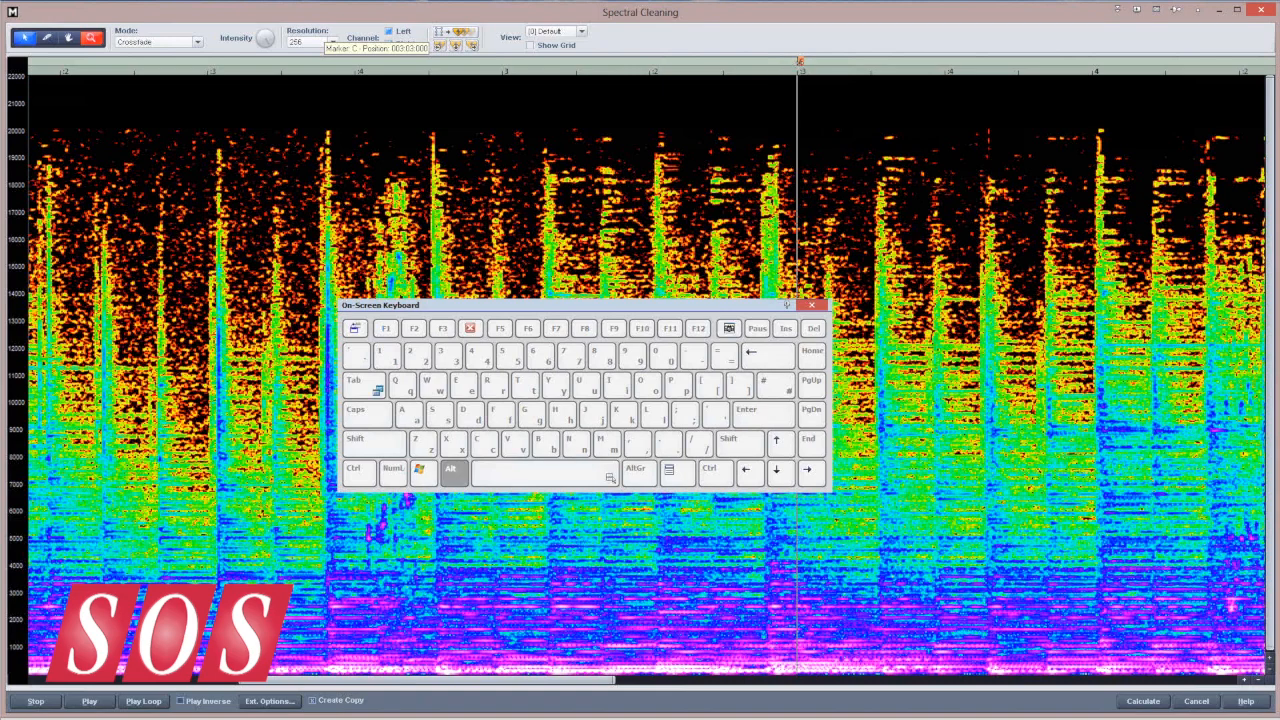
{"action": "mouse_move", "coordinate": [797, 63]}
{"action": "left_mouse_down"}
{"action": "mouse_move", "coordinate": [533, 63]}
{"action": "mouse_move", "coordinate": [545, 72]}
{"action": "left_mouse_up"}
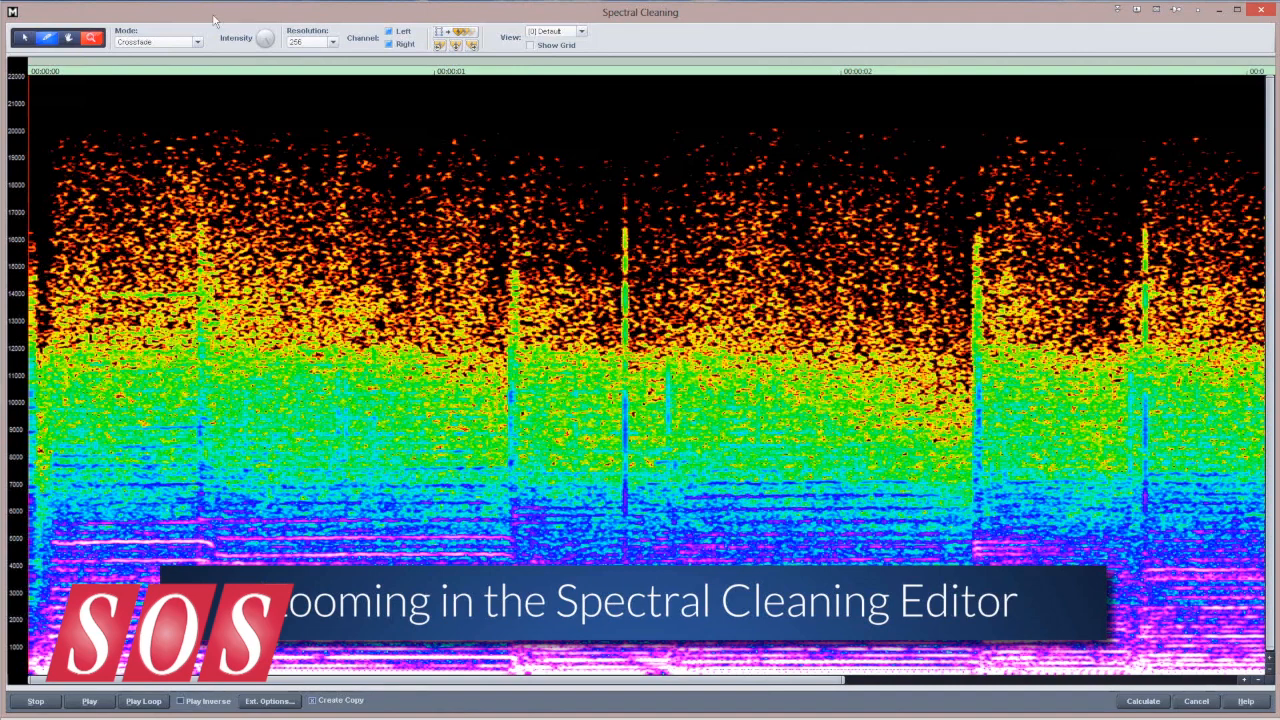
Step: Magnify the narrow vertical click between 1 and 2 seconds with the Zoom tool, and zoom back out
{"action": "left_click", "coordinate": [94, 46]}
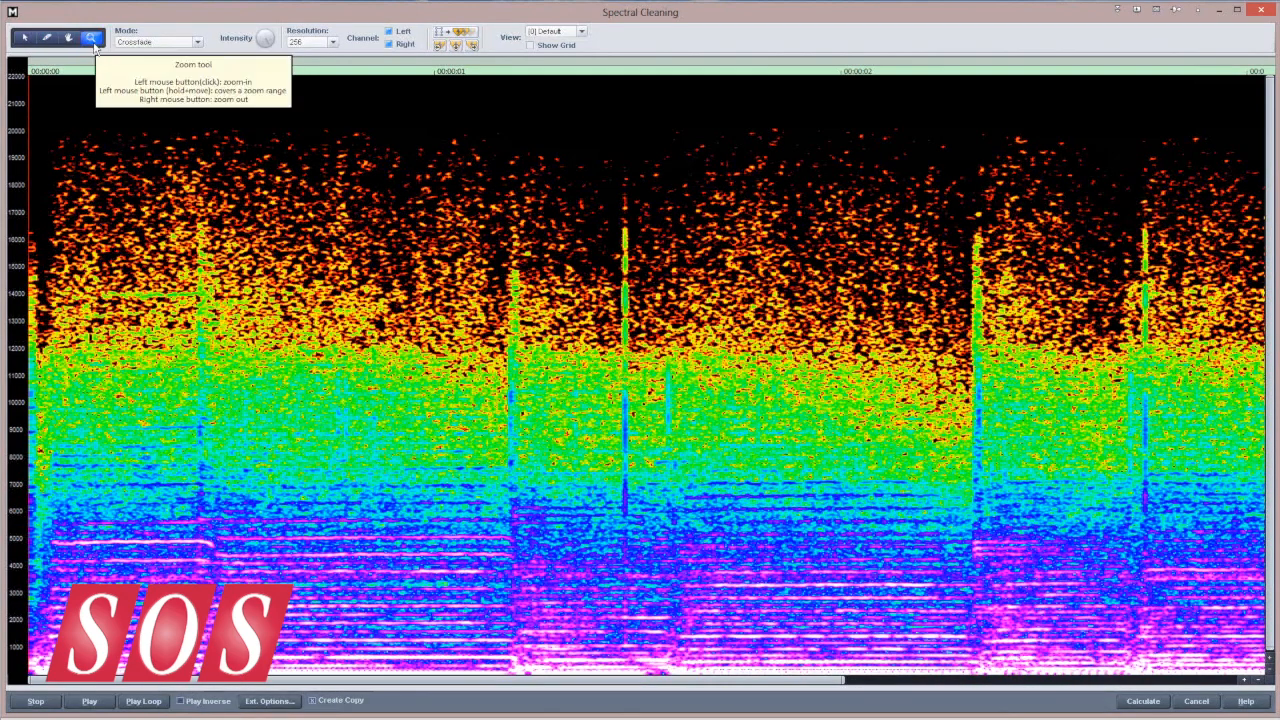
{"action": "left_click_drag", "start_coordinate": [604, 162], "coordinate": [657, 677]}
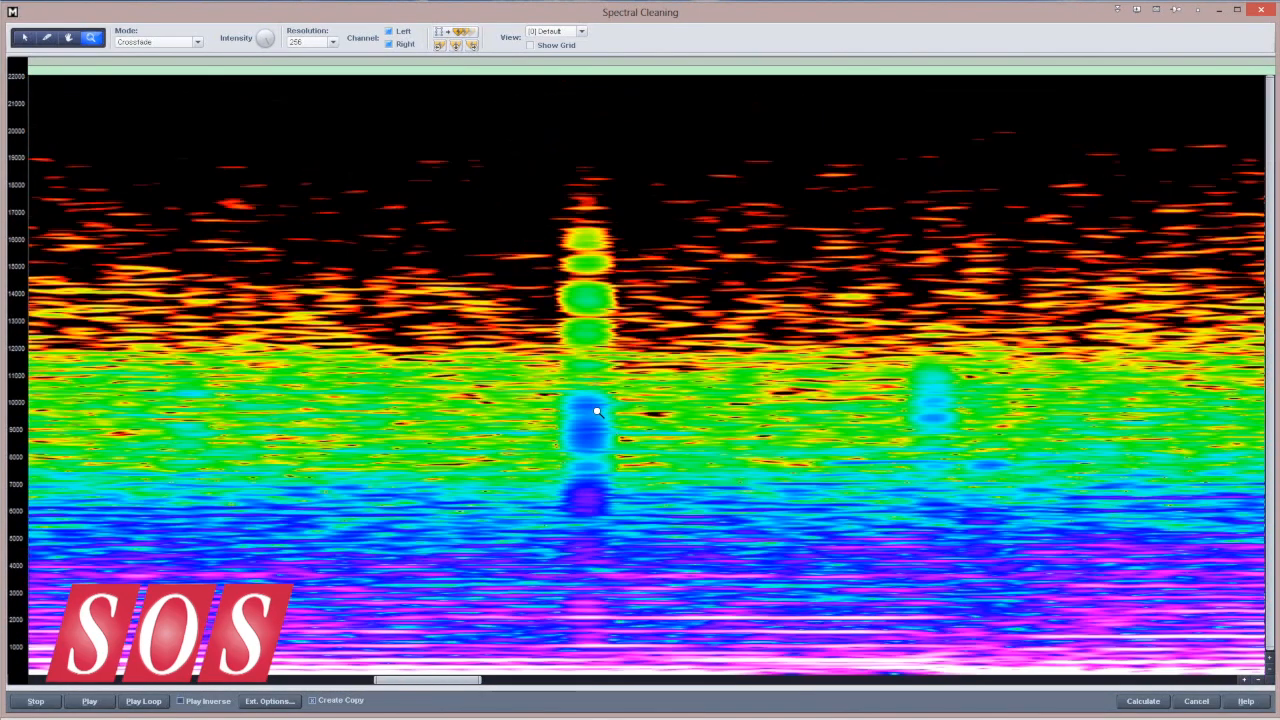
{"action": "right_click", "coordinate": [597, 411]}
{"action": "right_click", "coordinate": [597, 411]}
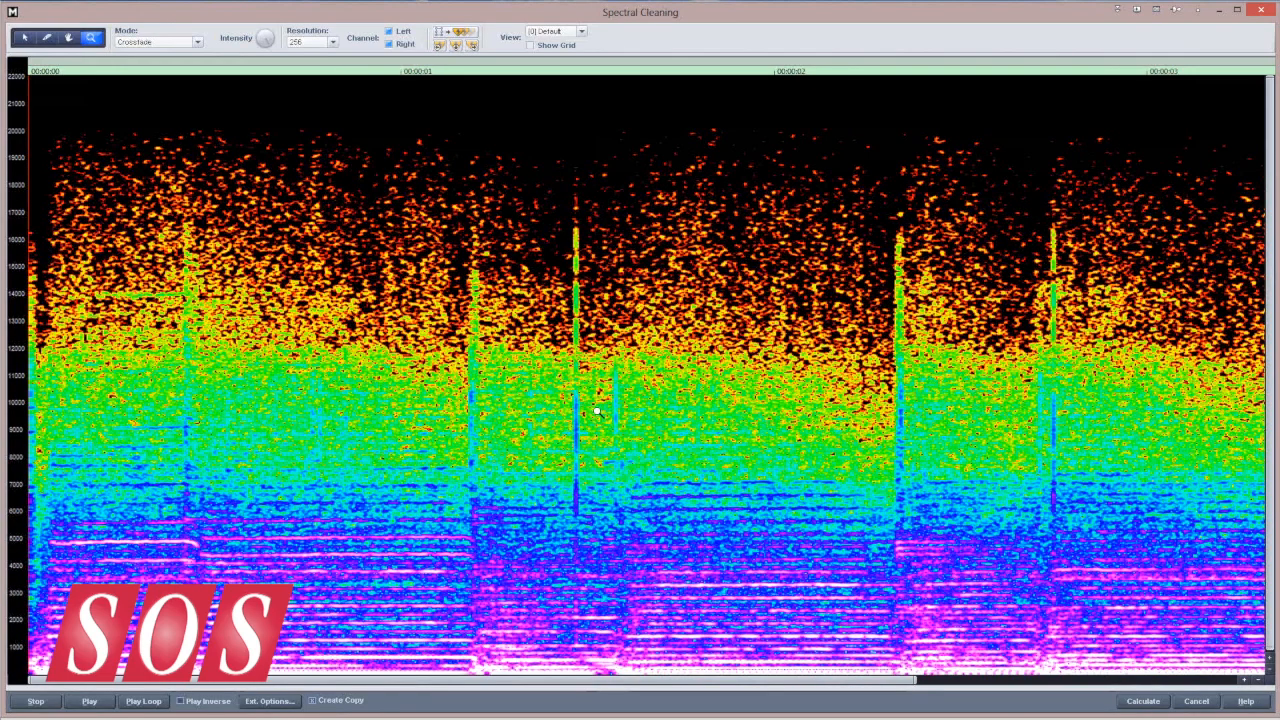
Step: Return to the drawing tool, and zoom the spectrogram in and out along the time axis only
{"action": "left_click", "coordinate": [46, 40]}
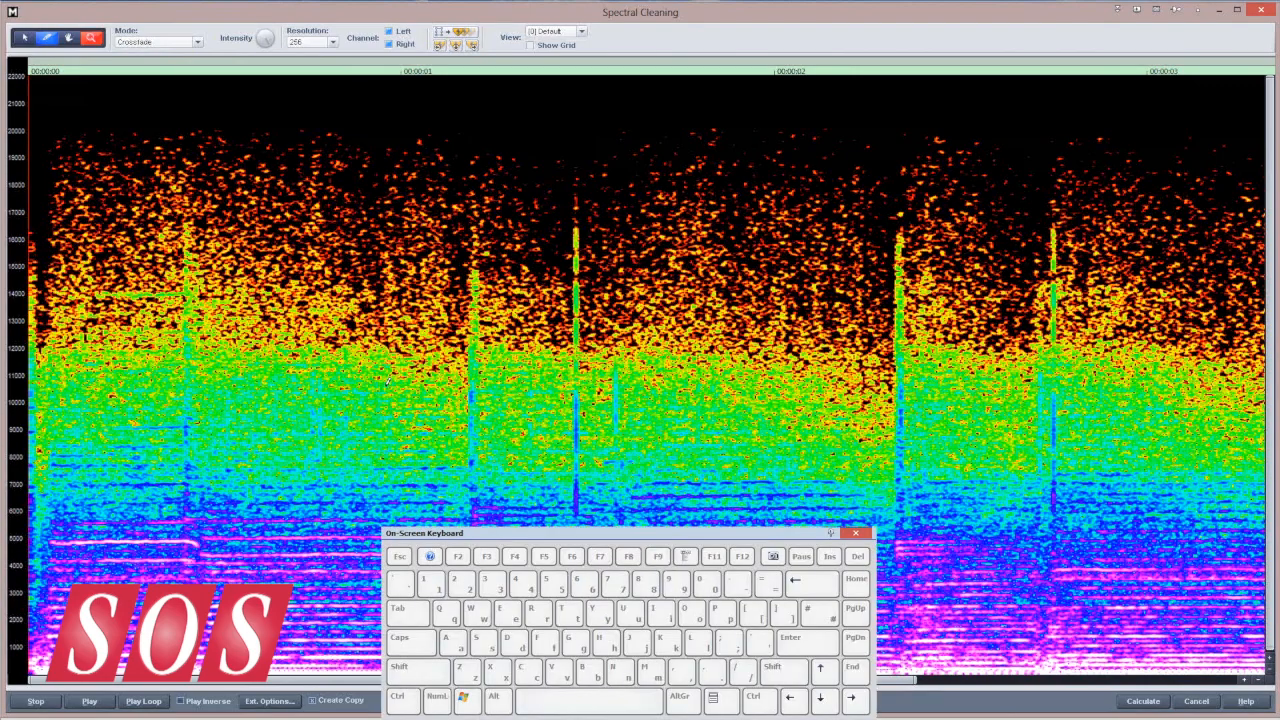
{"action": "key", "text": "ctrl"}
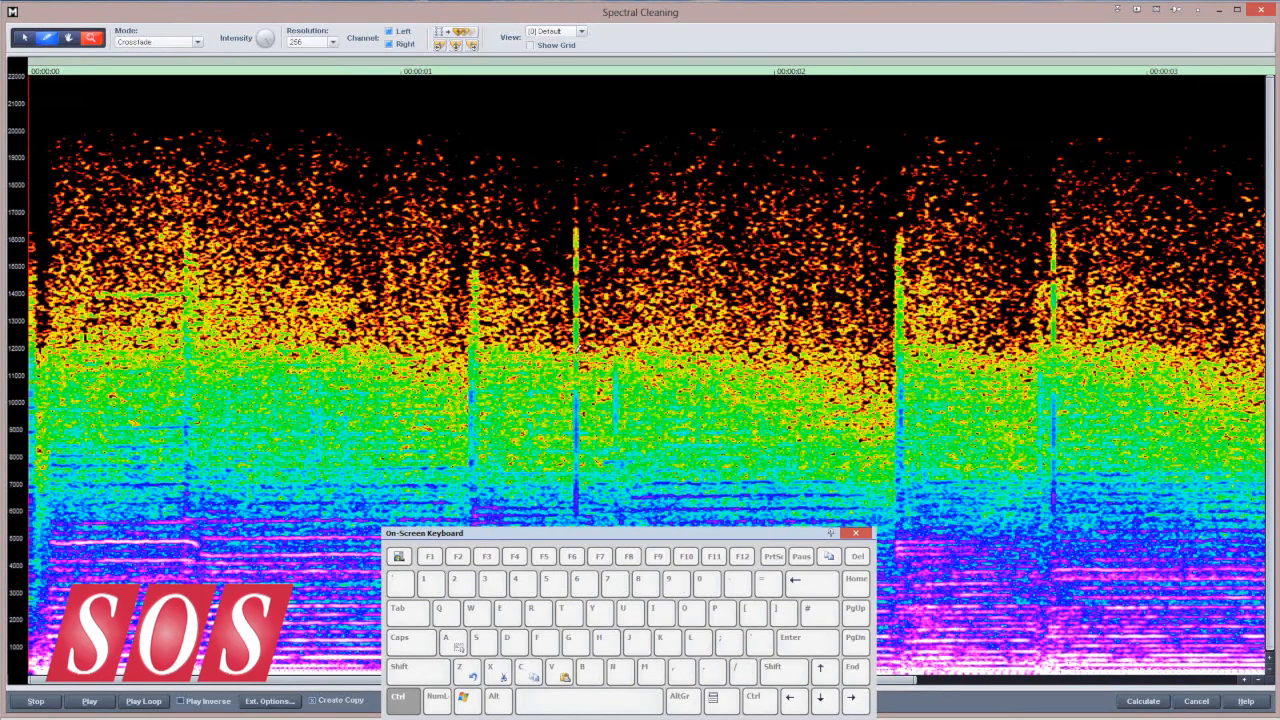
{"action": "scroll", "coordinate": [577, 348], "scroll_direction": "up", "scroll_amount": 6}
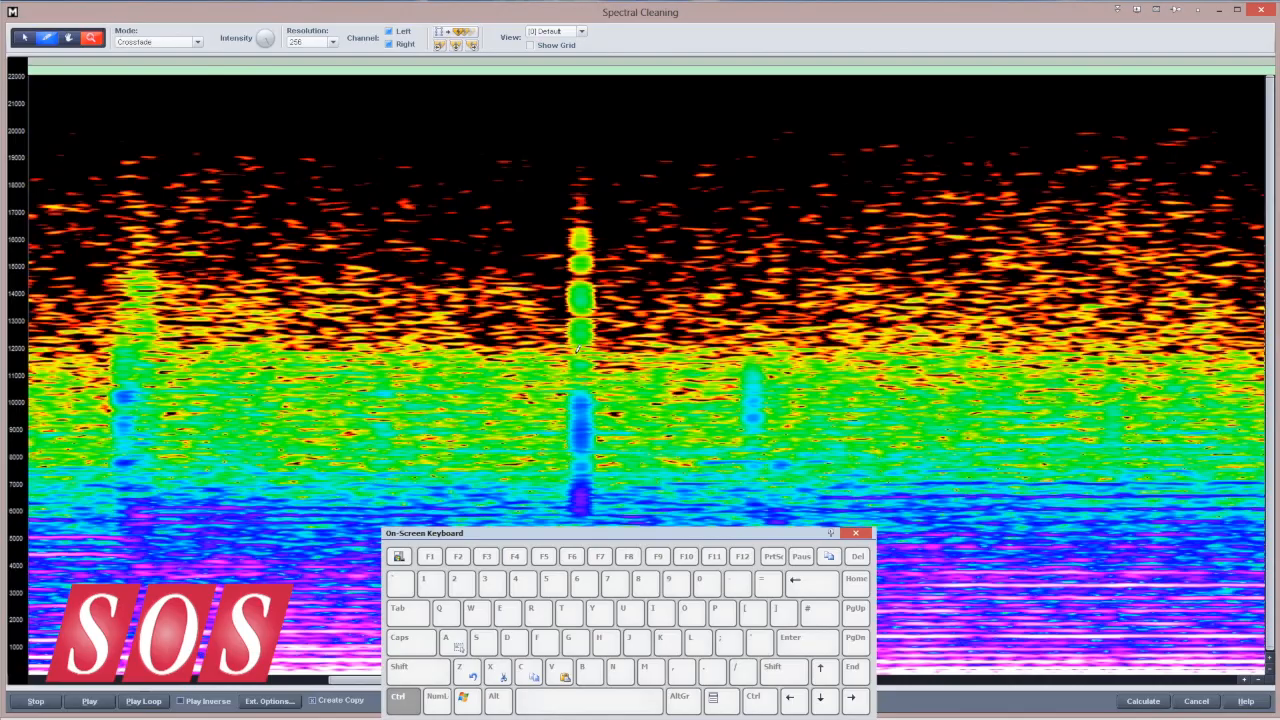
{"action": "scroll", "coordinate": [577, 348], "scroll_direction": "down", "scroll_amount": 6}
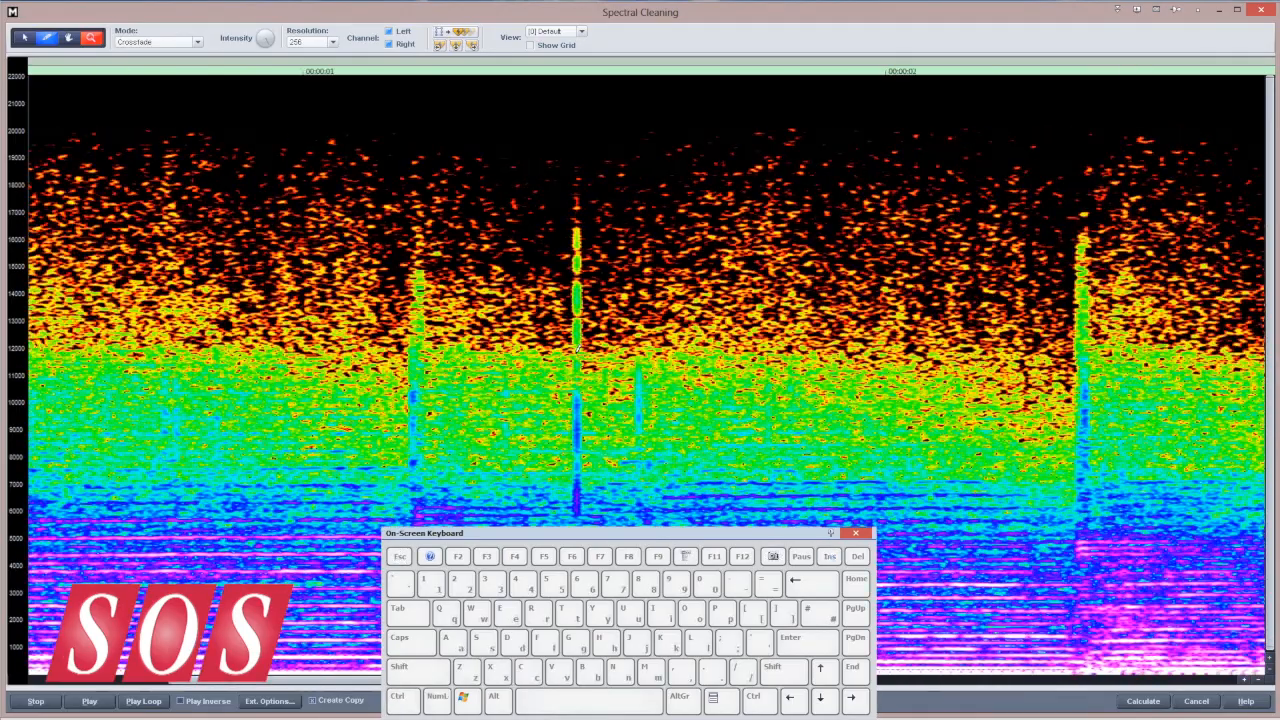
Step: Zoom the spectrogram in and out along the frequency axis alone, and on both axes together
{"action": "key", "text": "alt"}
{"action": "scroll", "coordinate": [577, 348], "scroll_direction": "up", "scroll_amount": 8}
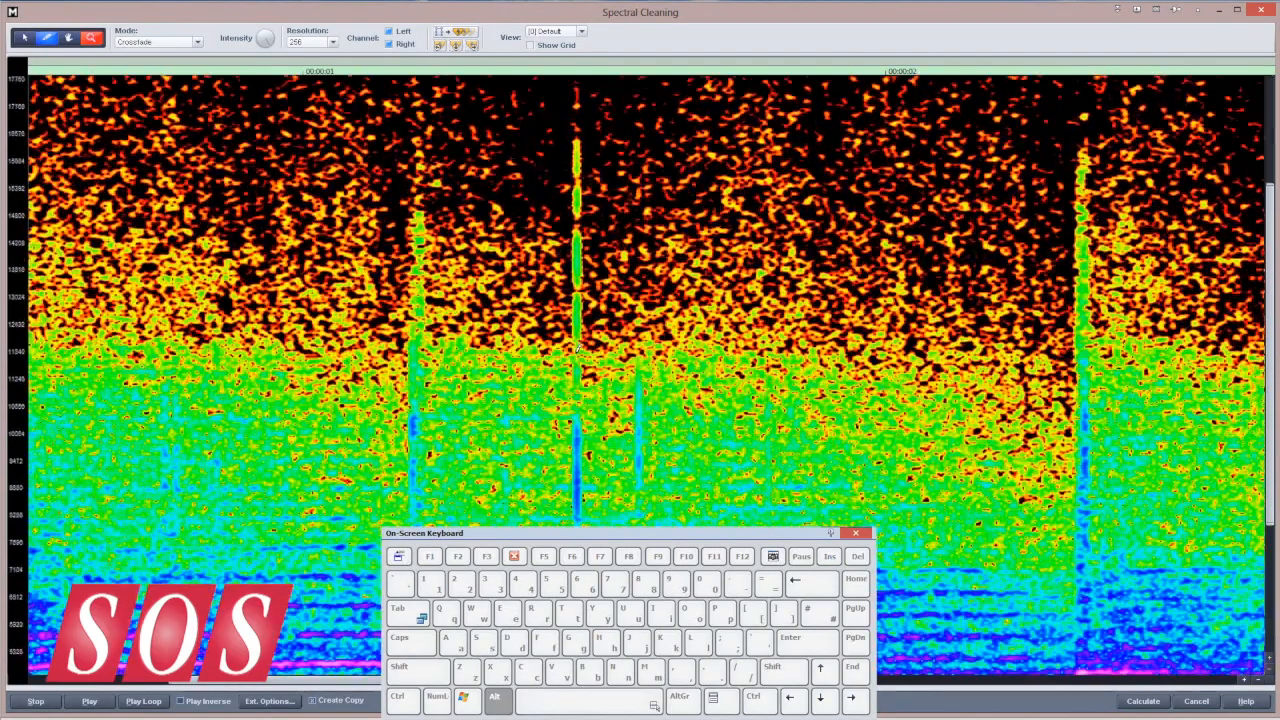
{"action": "scroll", "coordinate": [577, 348], "scroll_direction": "down", "scroll_amount": 8}
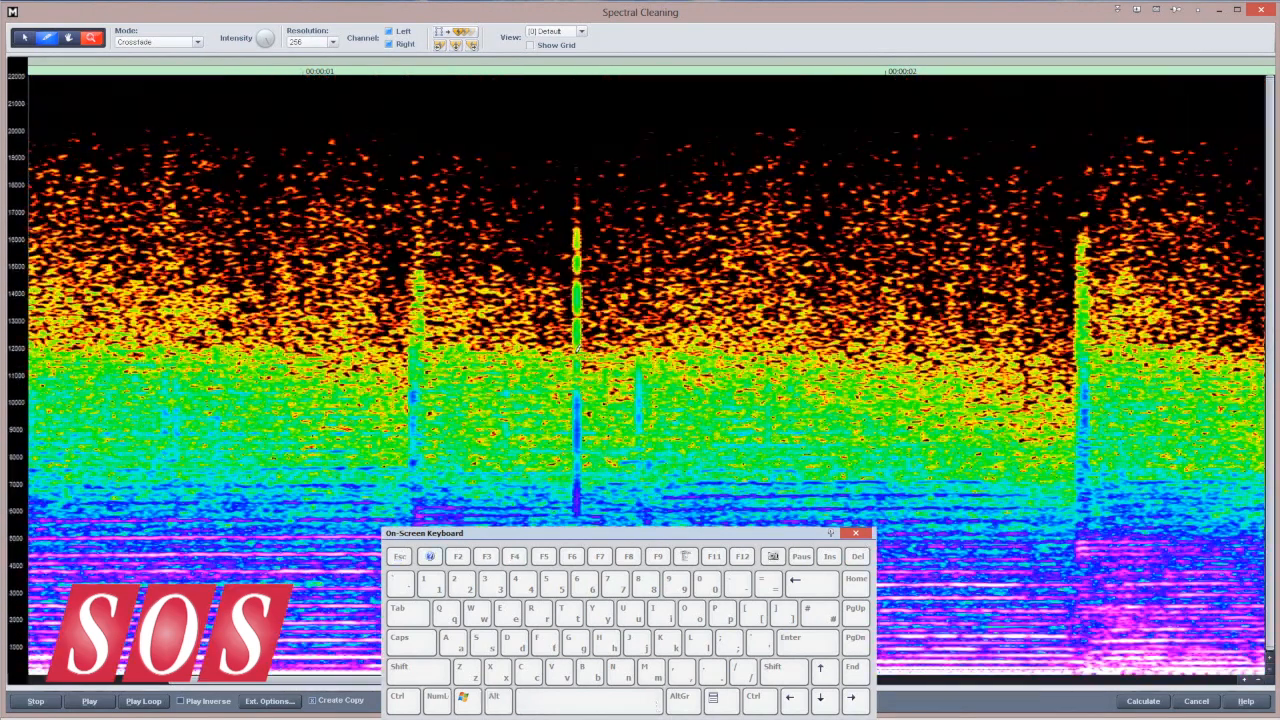
{"action": "key", "text": "ctrl+alt"}
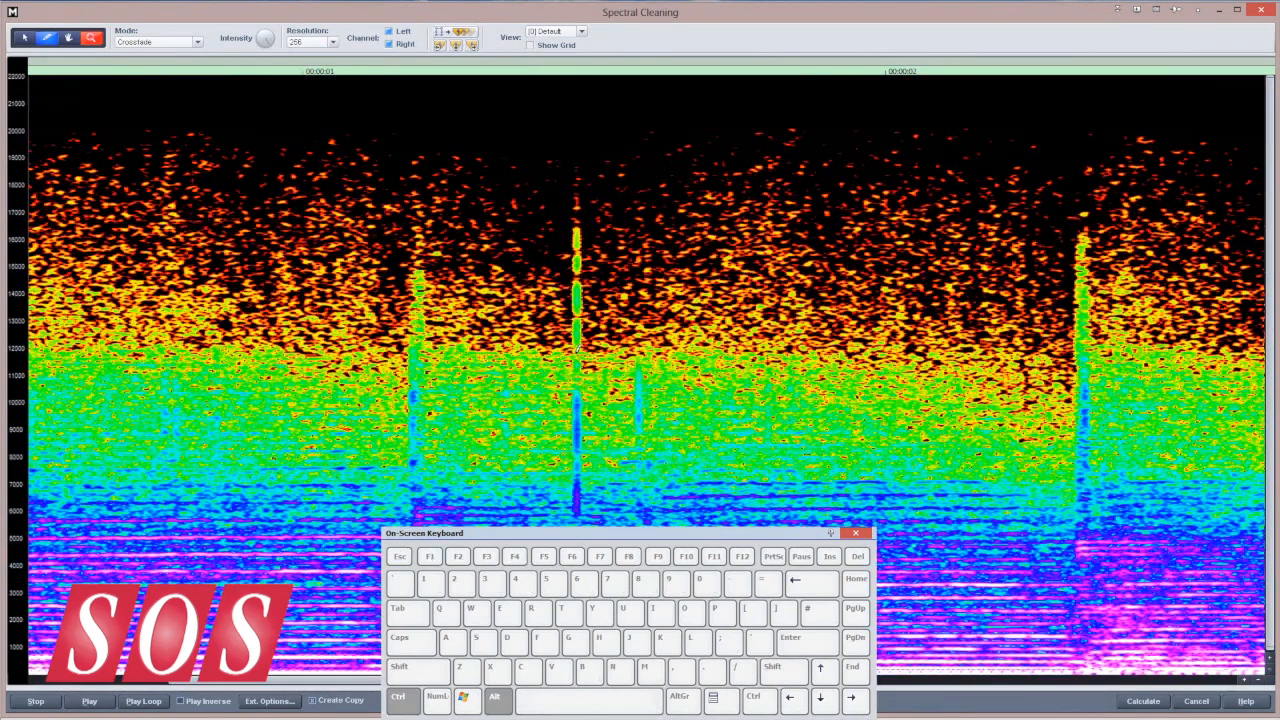
{"action": "scroll", "coordinate": [577, 348], "scroll_direction": "up", "scroll_amount": 10}
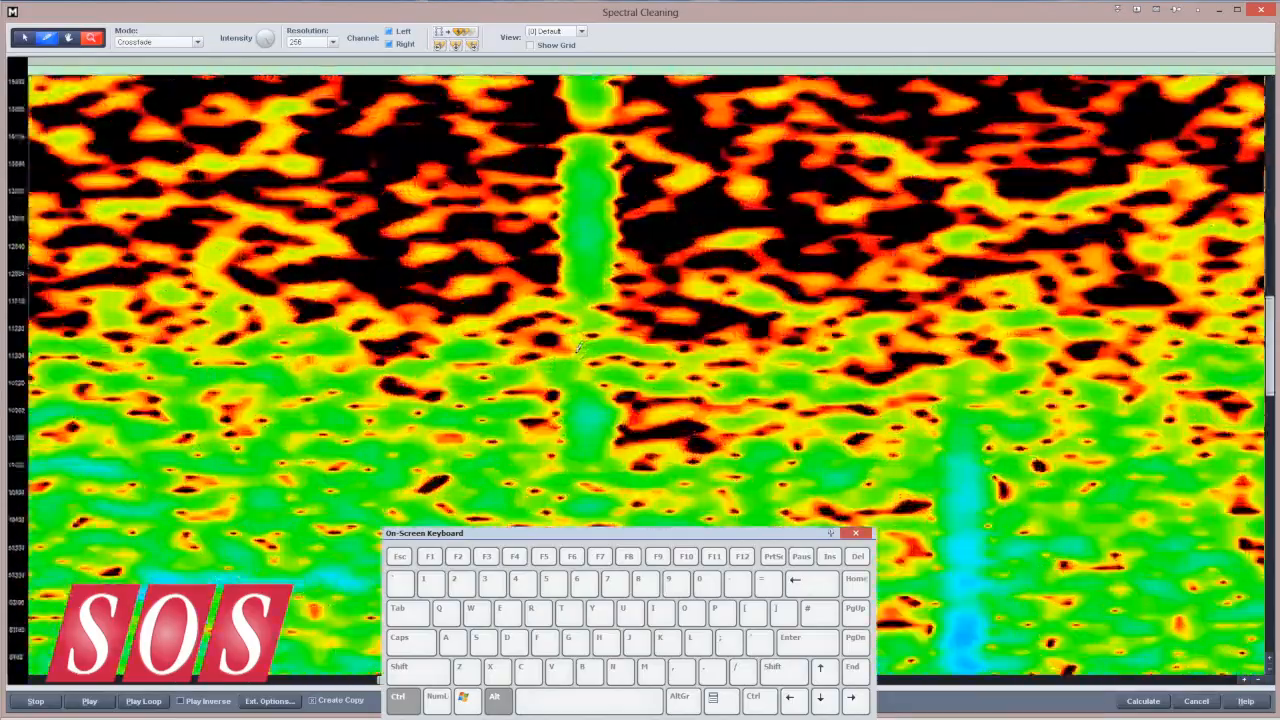
{"action": "scroll", "coordinate": [577, 348], "scroll_direction": "down", "scroll_amount": 10}
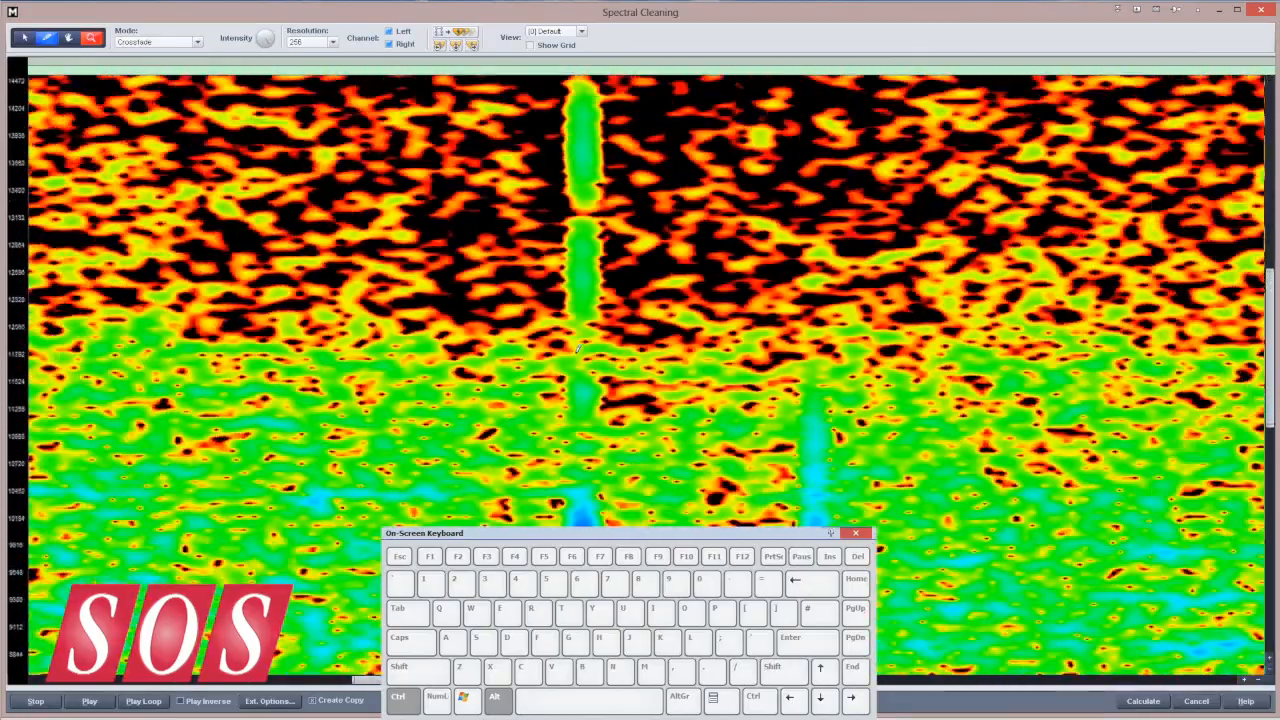
{"action": "scroll", "coordinate": [577, 348], "scroll_direction": "down", "scroll_amount": 10}
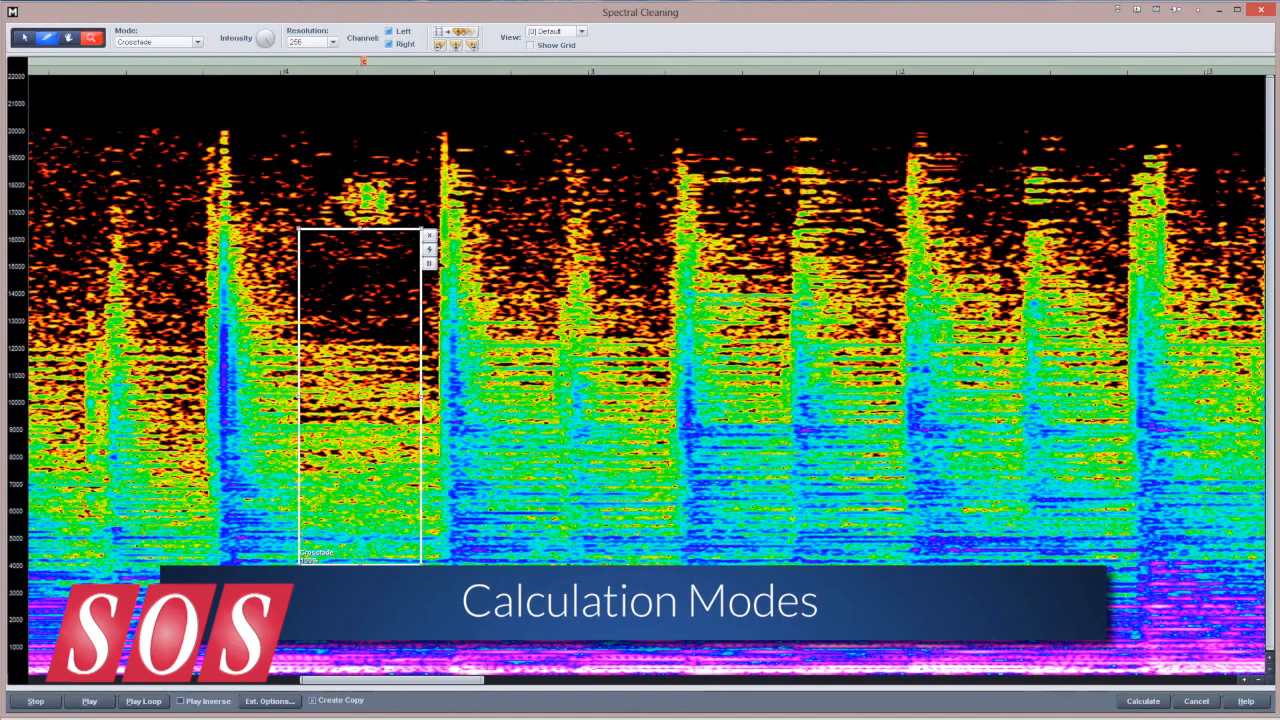
Step: Try the Crossfade (Hard), Crossfade (from left) and Crossfade (from right) modes on the selected cleaning region
{"action": "left_click", "coordinate": [197, 42]}
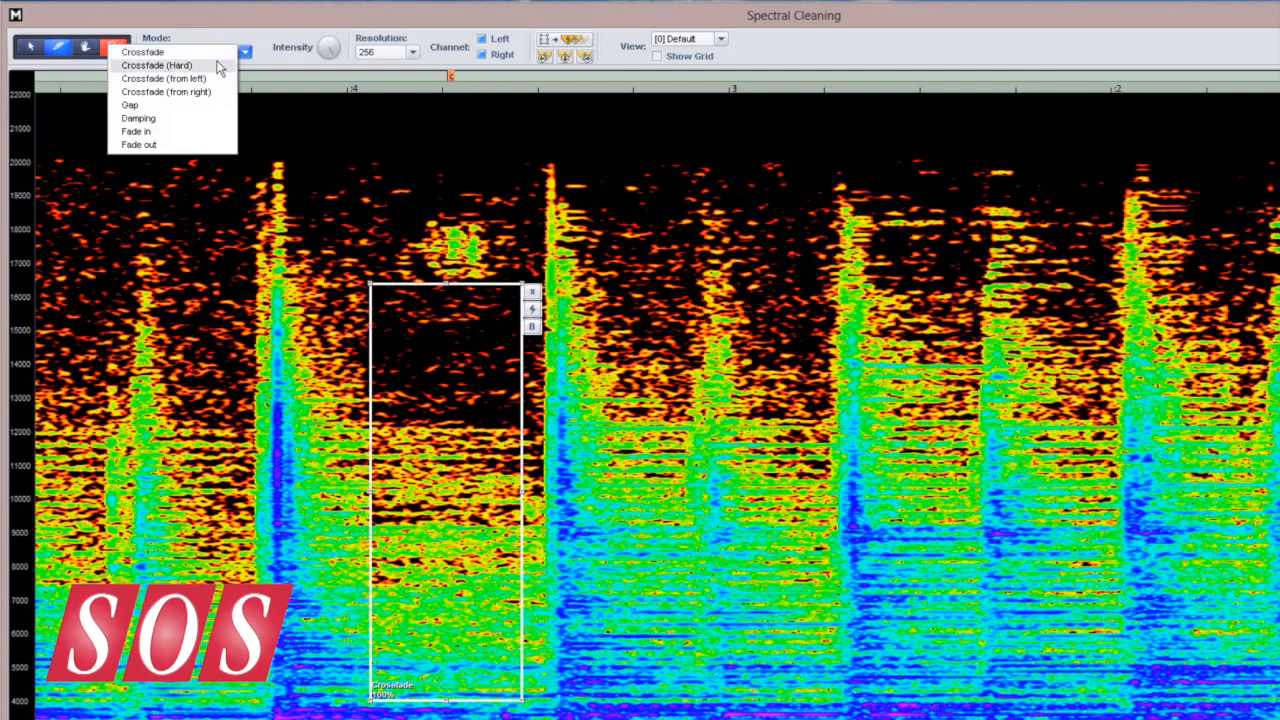
{"action": "left_click", "coordinate": [219, 66]}
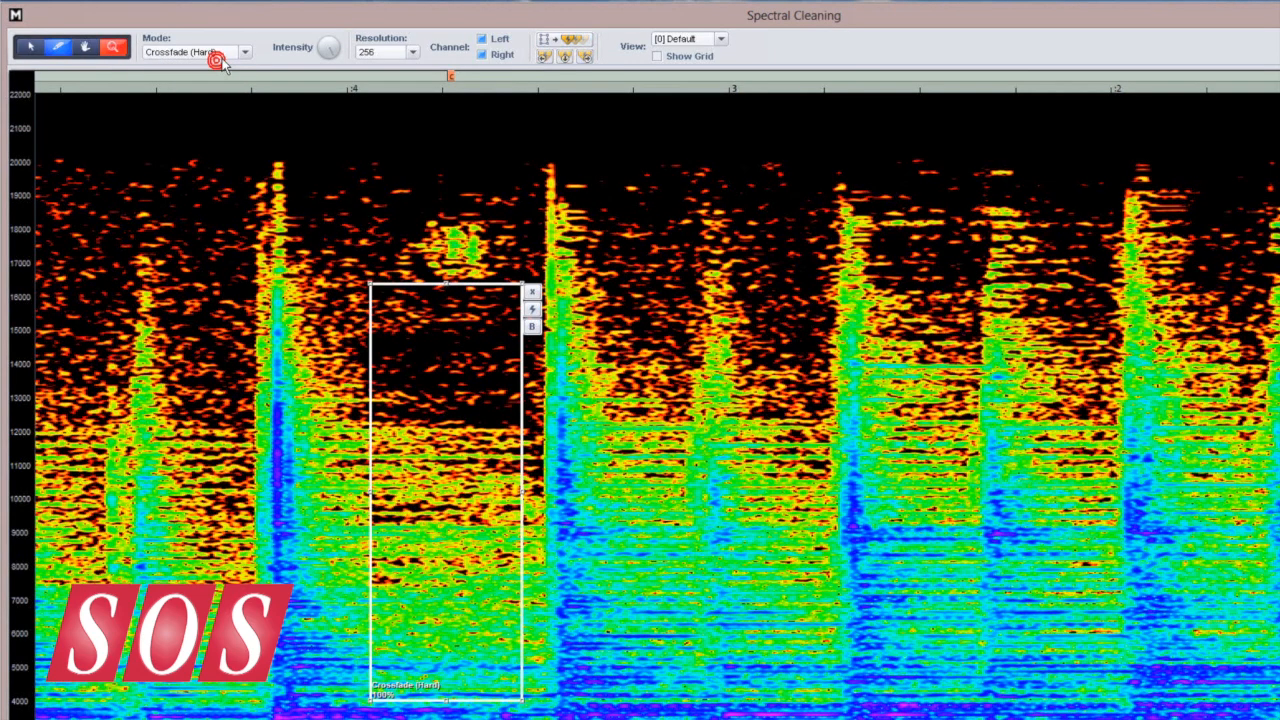
{"action": "left_click", "coordinate": [228, 55]}
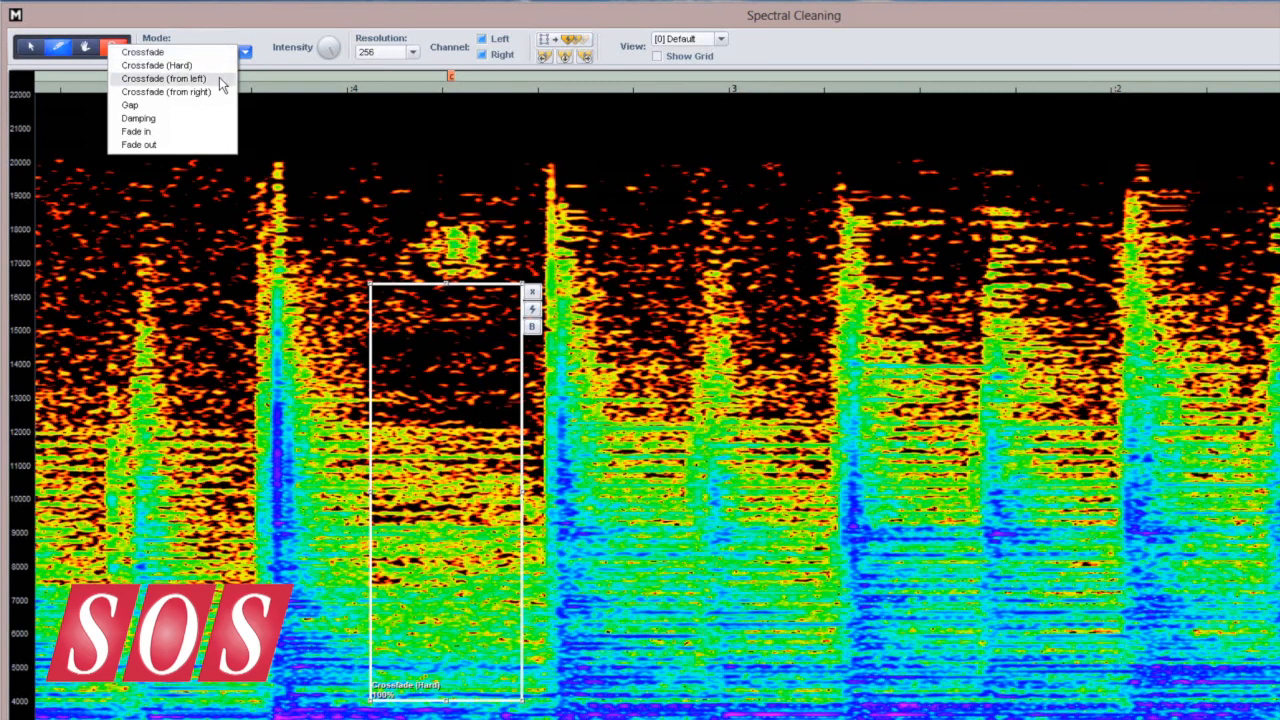
{"action": "left_click", "coordinate": [220, 79]}
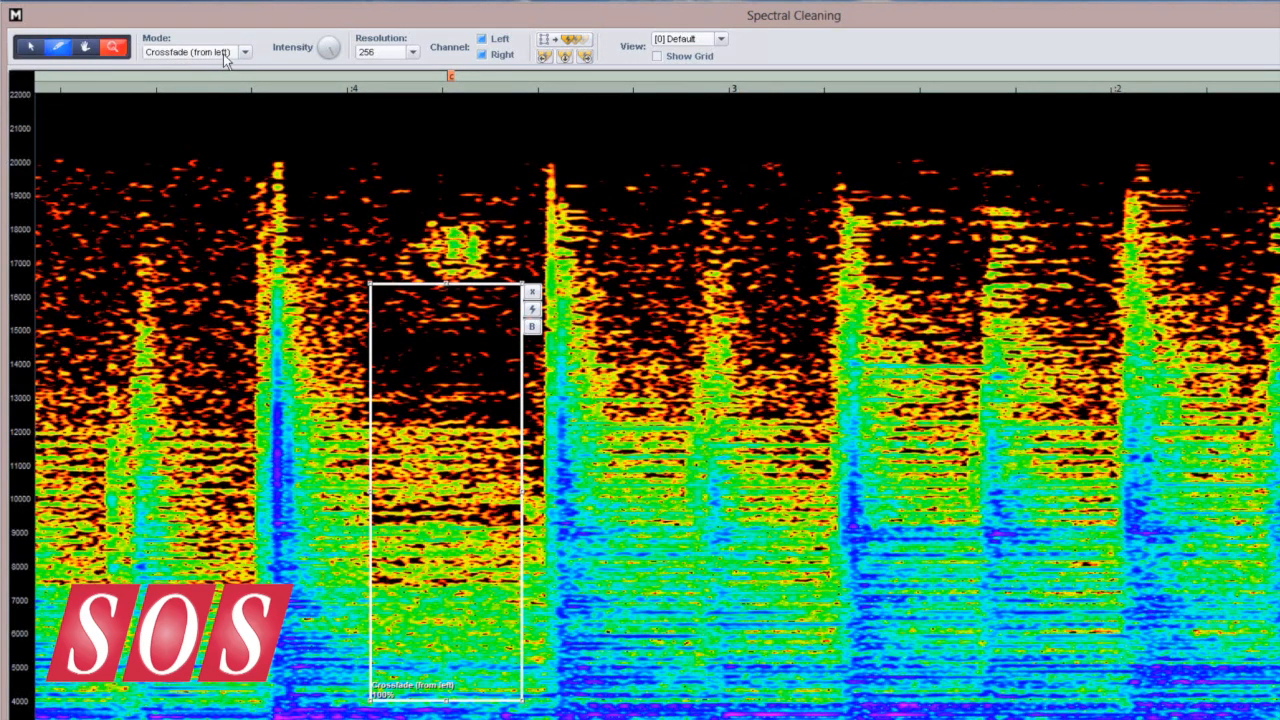
{"action": "left_click", "coordinate": [226, 59]}
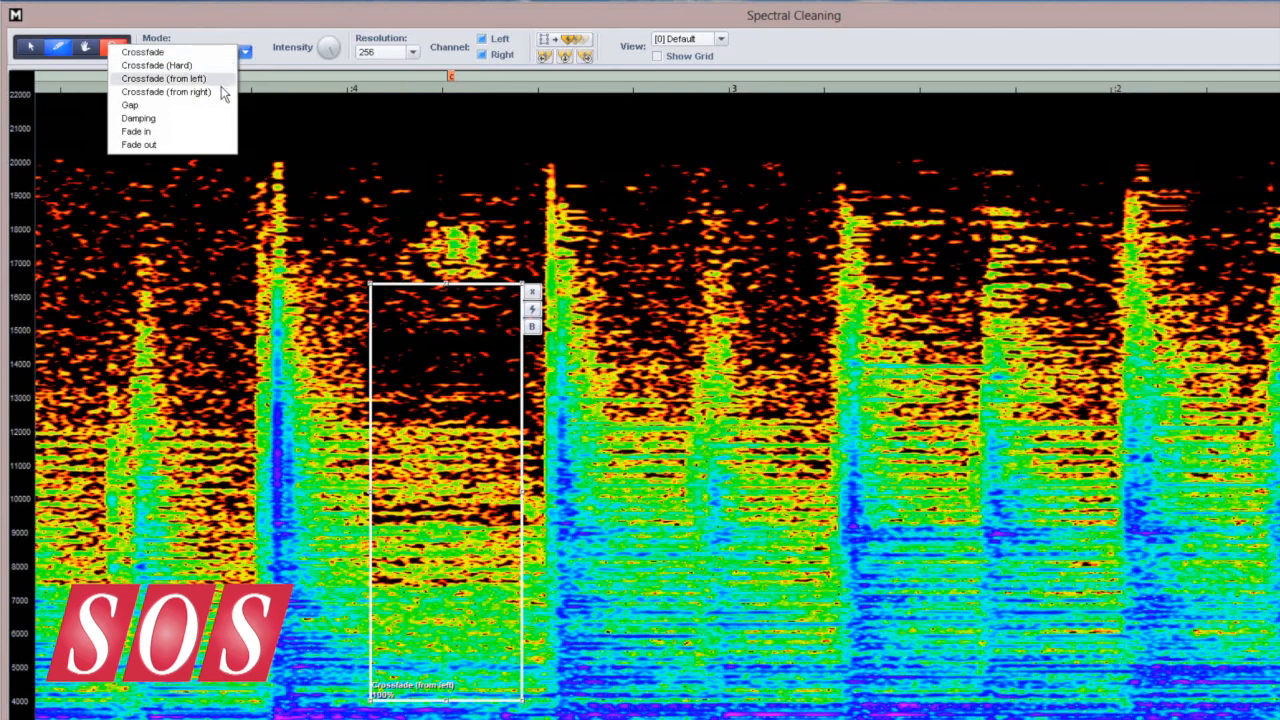
{"action": "left_click", "coordinate": [219, 92]}
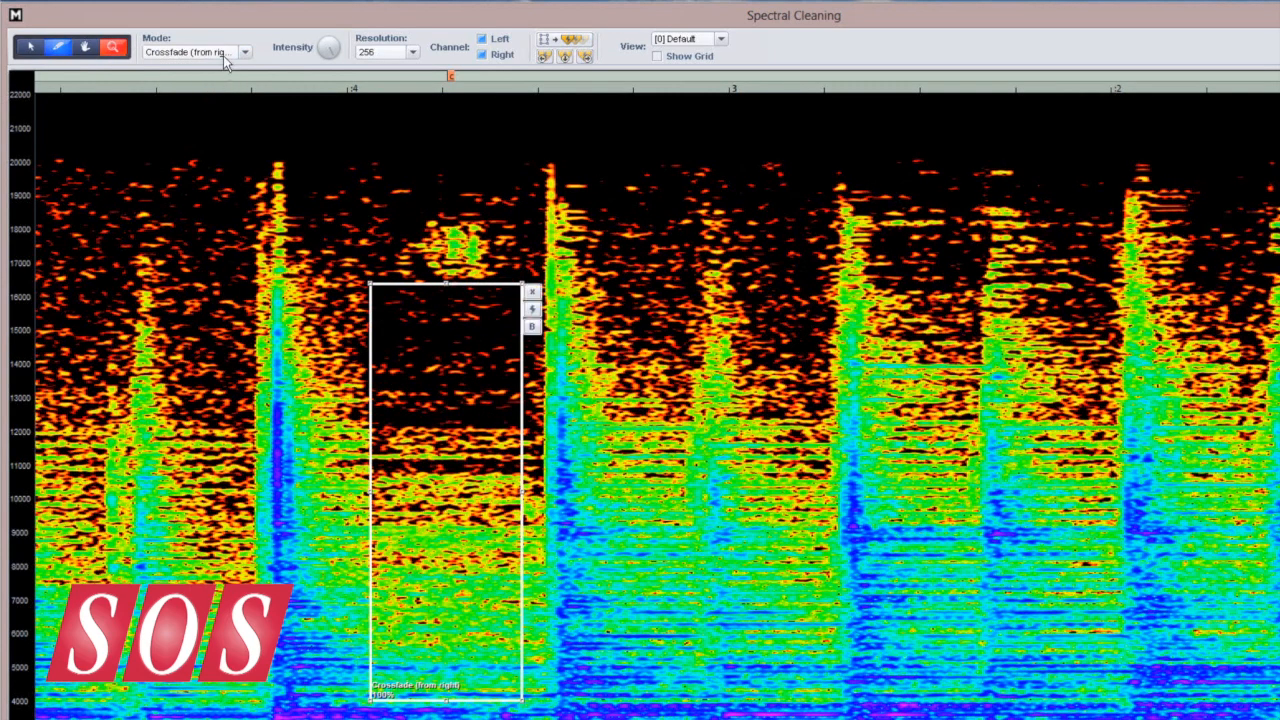
Step: Try the Gap and Damping calculation modes on the selected cleaning region
{"action": "left_click", "coordinate": [224, 53]}
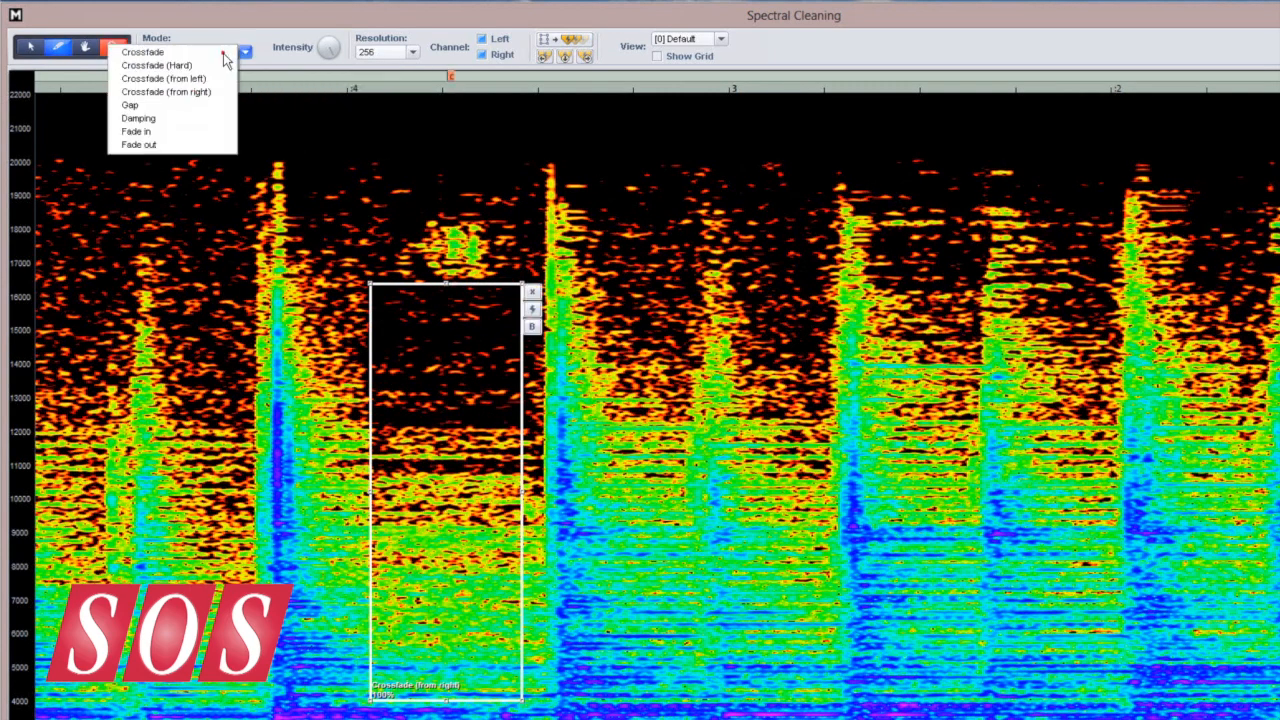
{"action": "left_click", "coordinate": [219, 106]}
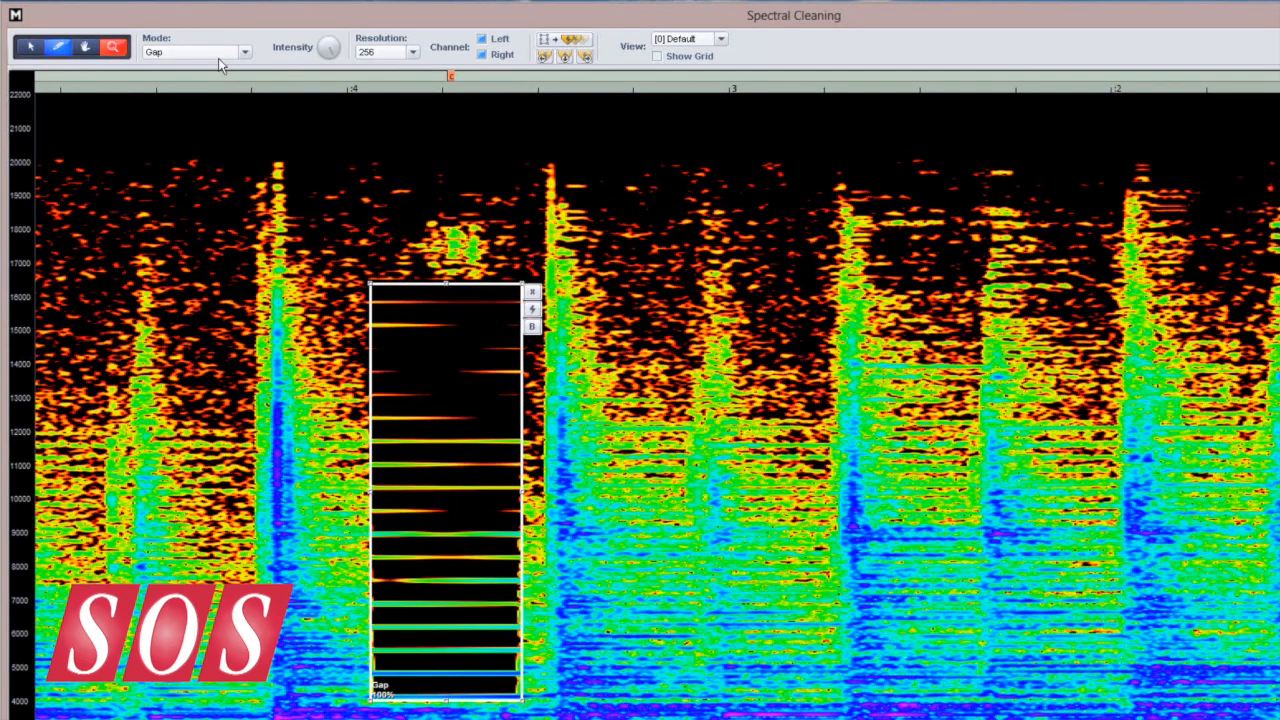
{"action": "left_click", "coordinate": [218, 53]}
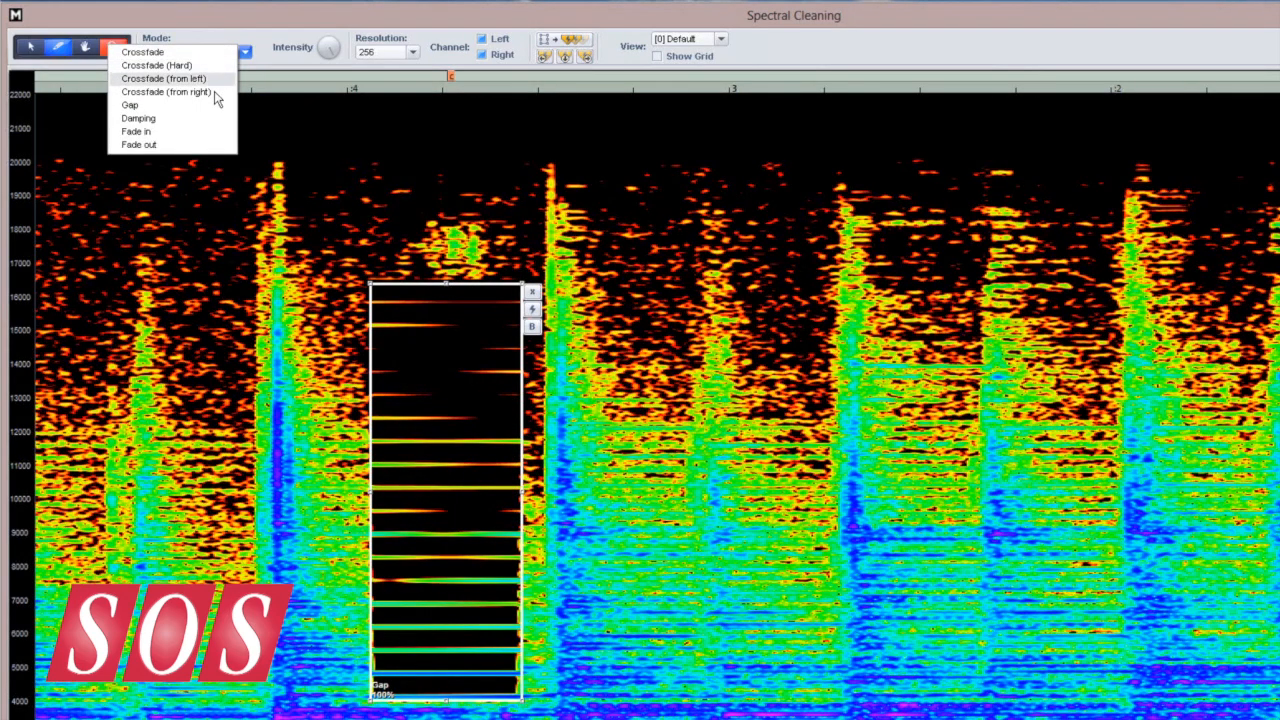
{"action": "left_click", "coordinate": [214, 129]}
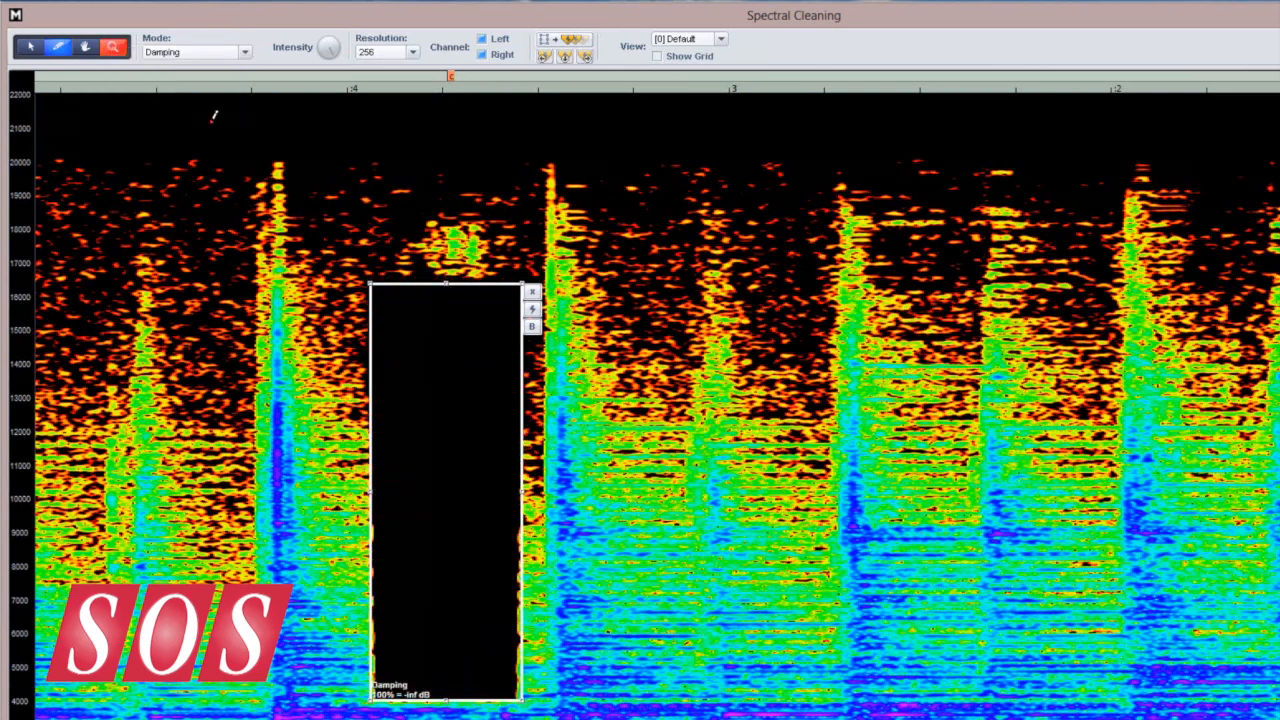
Step: Try the Fade in and Fade out calculation modes on the selected cleaning region
{"action": "left_click", "coordinate": [222, 53]}
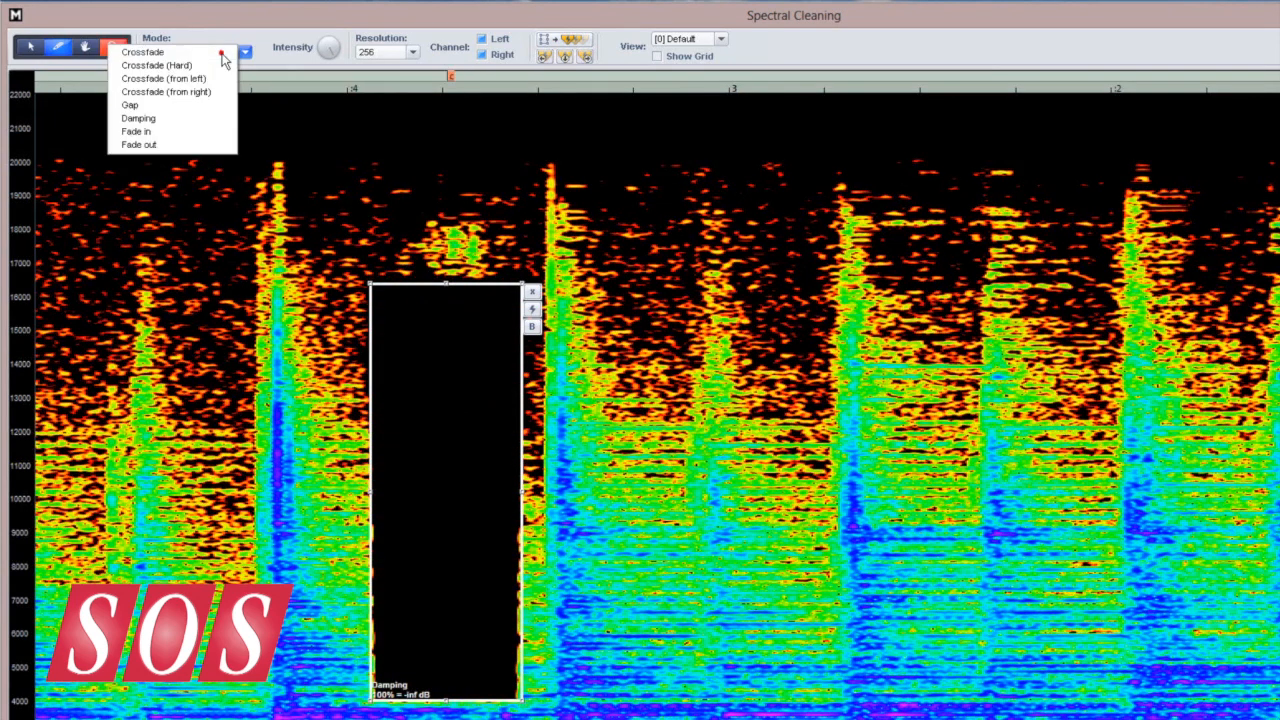
{"action": "left_click", "coordinate": [204, 134]}
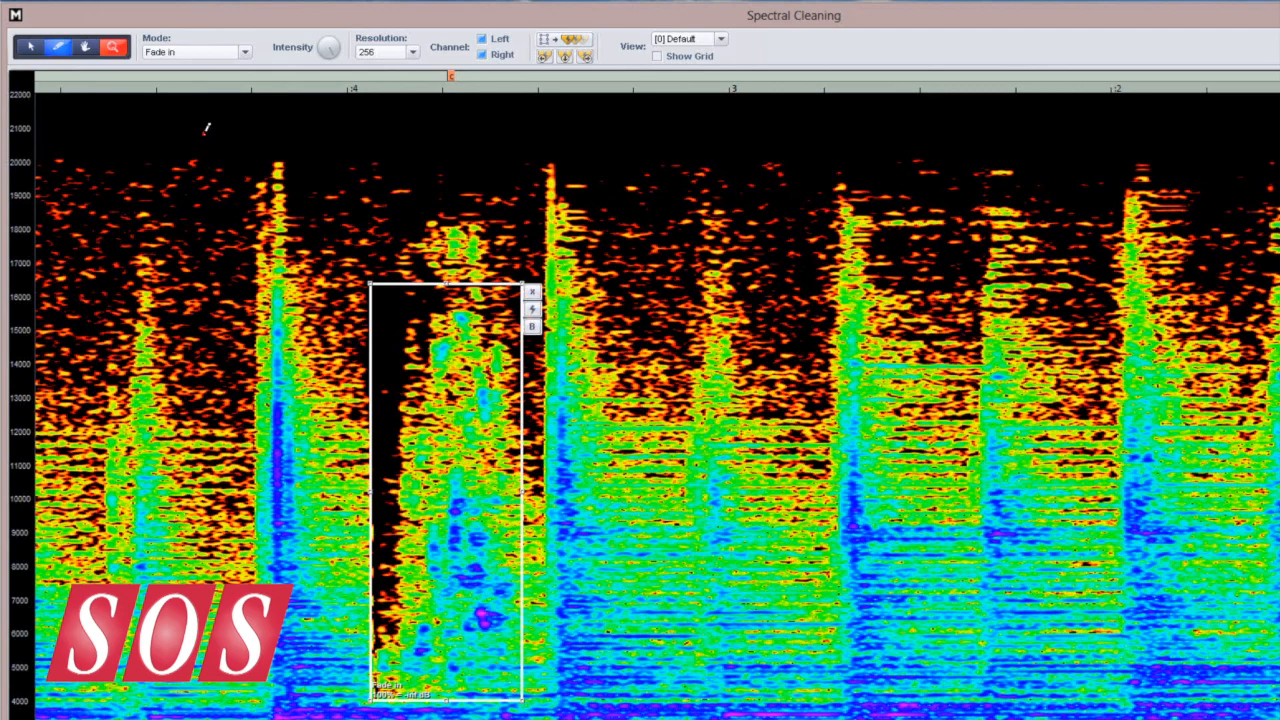
{"action": "left_click", "coordinate": [209, 53]}
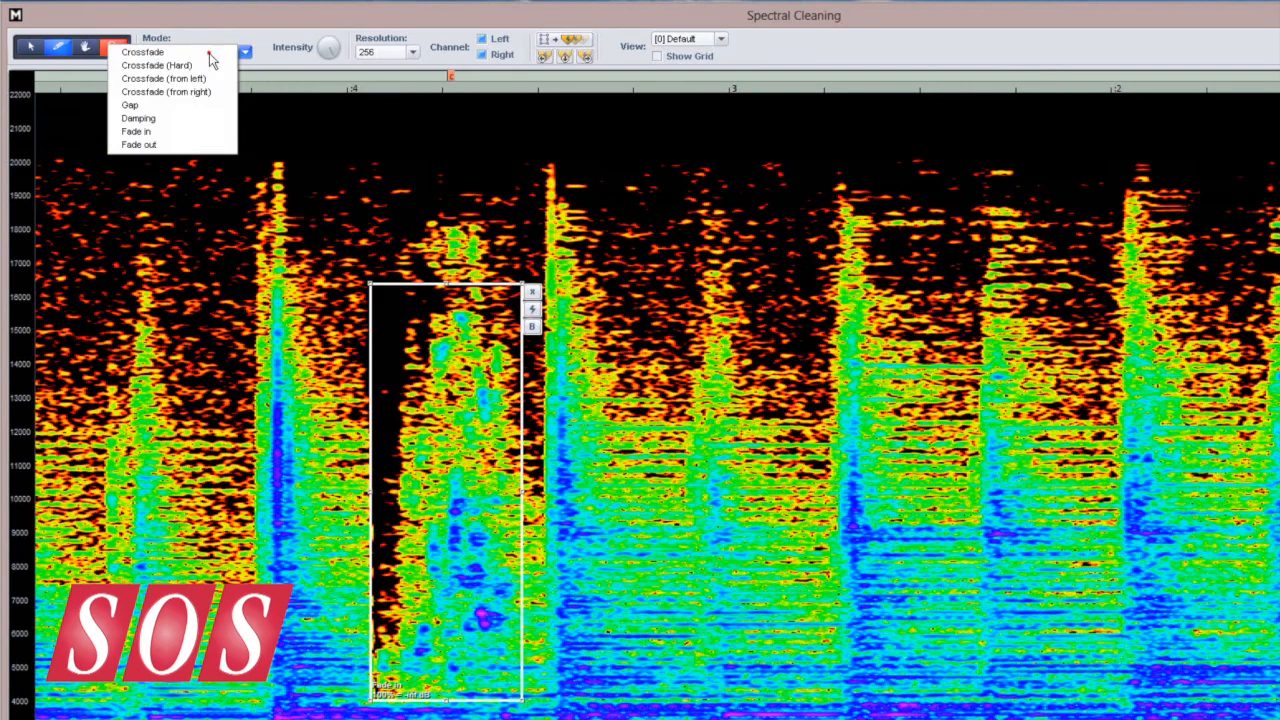
{"action": "left_click", "coordinate": [199, 145]}
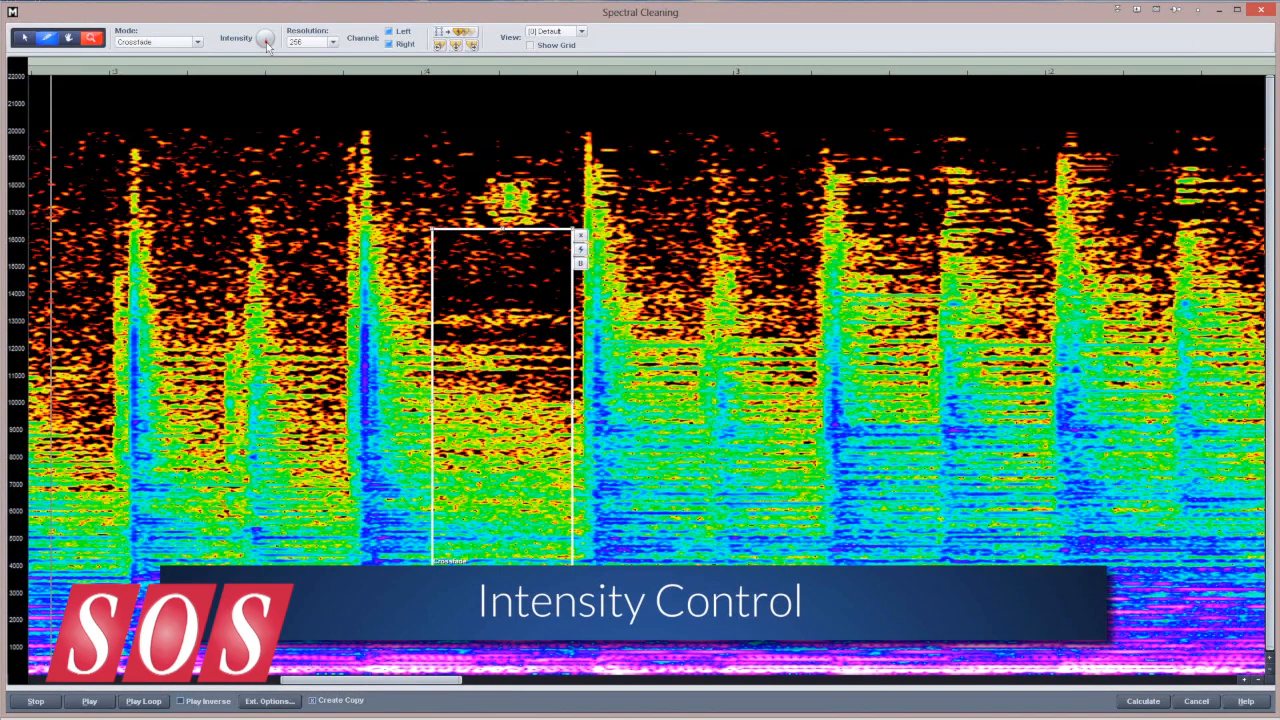
Step: Lower the Intensity of the selected Crossfade region gradually to near zero, and raise it back to 100%
{"action": "left_click", "coordinate": [333, 42]}
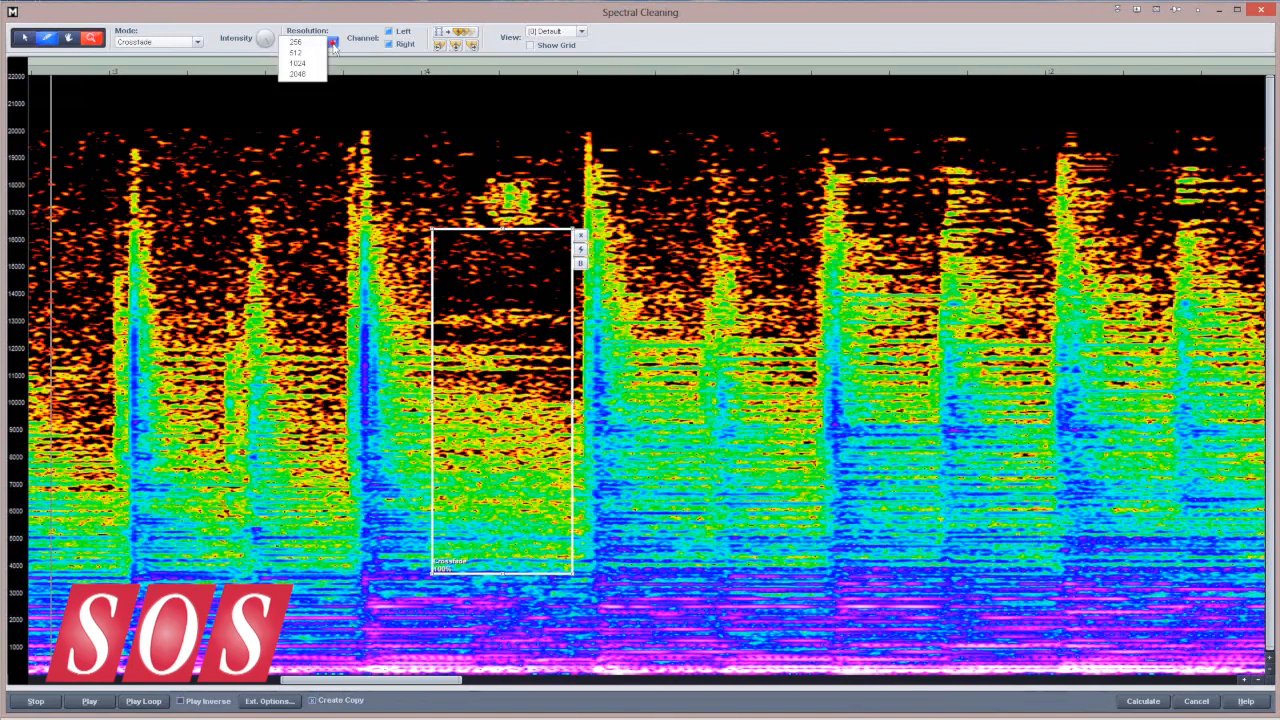
{"action": "left_click", "coordinate": [340, 42]}
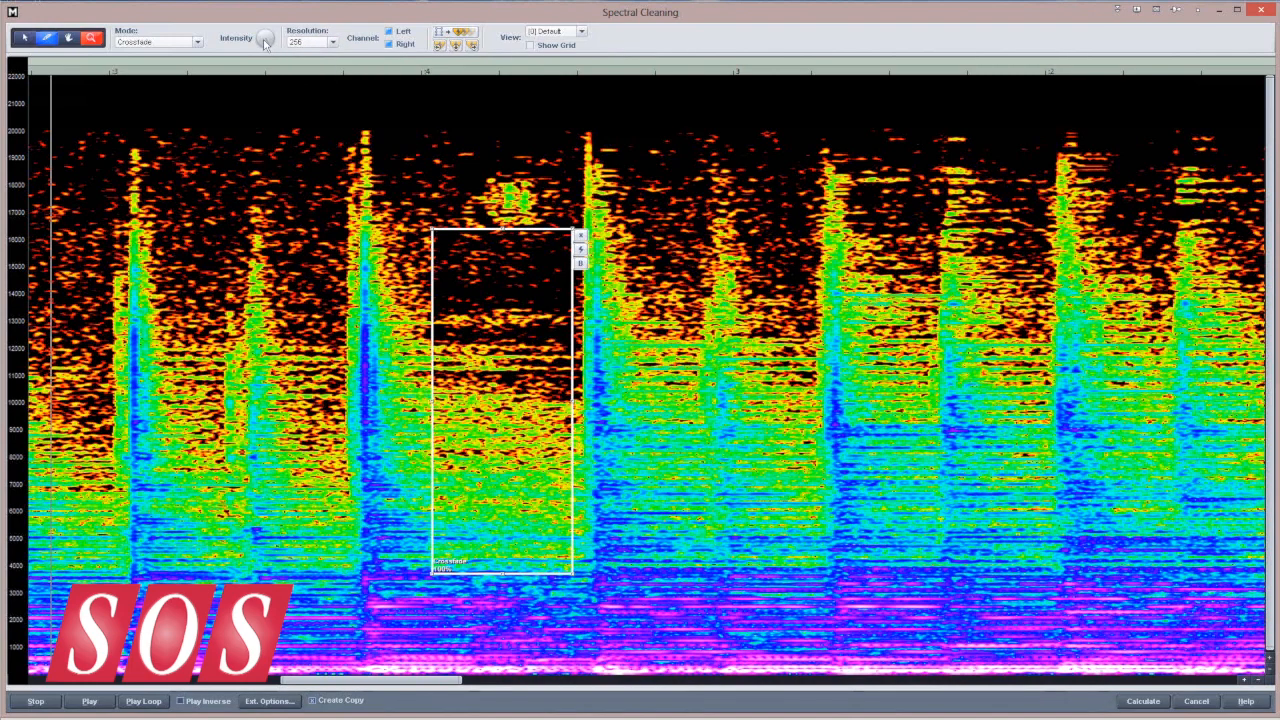
{"action": "scroll", "coordinate": [265, 44], "scroll_direction": "down", "scroll_amount": 3}
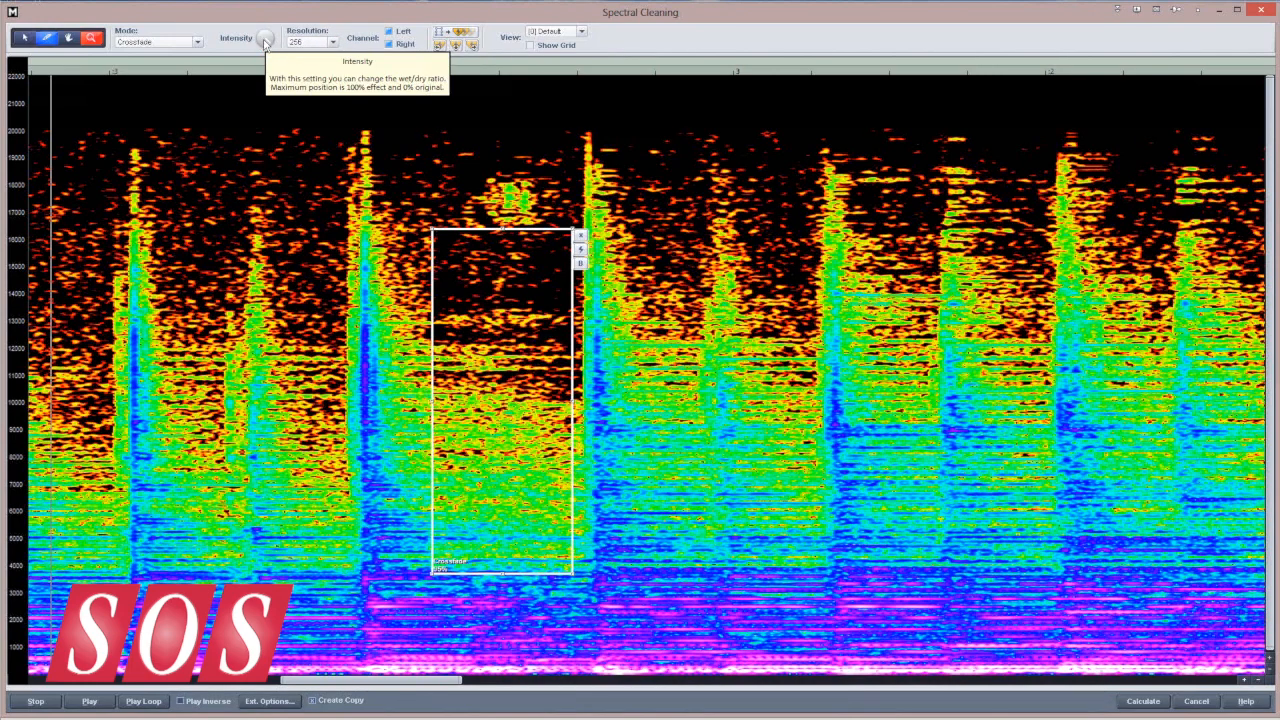
{"action": "scroll", "coordinate": [265, 44], "scroll_direction": "down", "scroll_amount": 5}
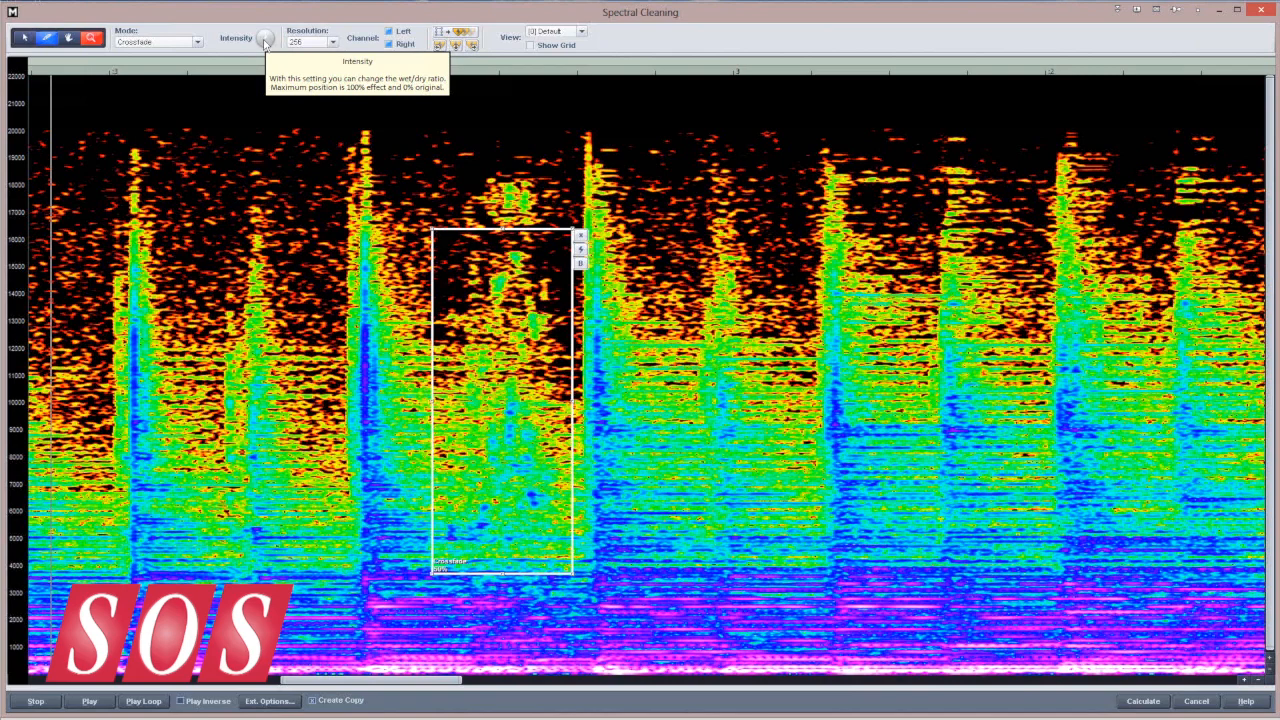
{"action": "scroll", "coordinate": [265, 44], "scroll_direction": "down", "scroll_amount": 4}
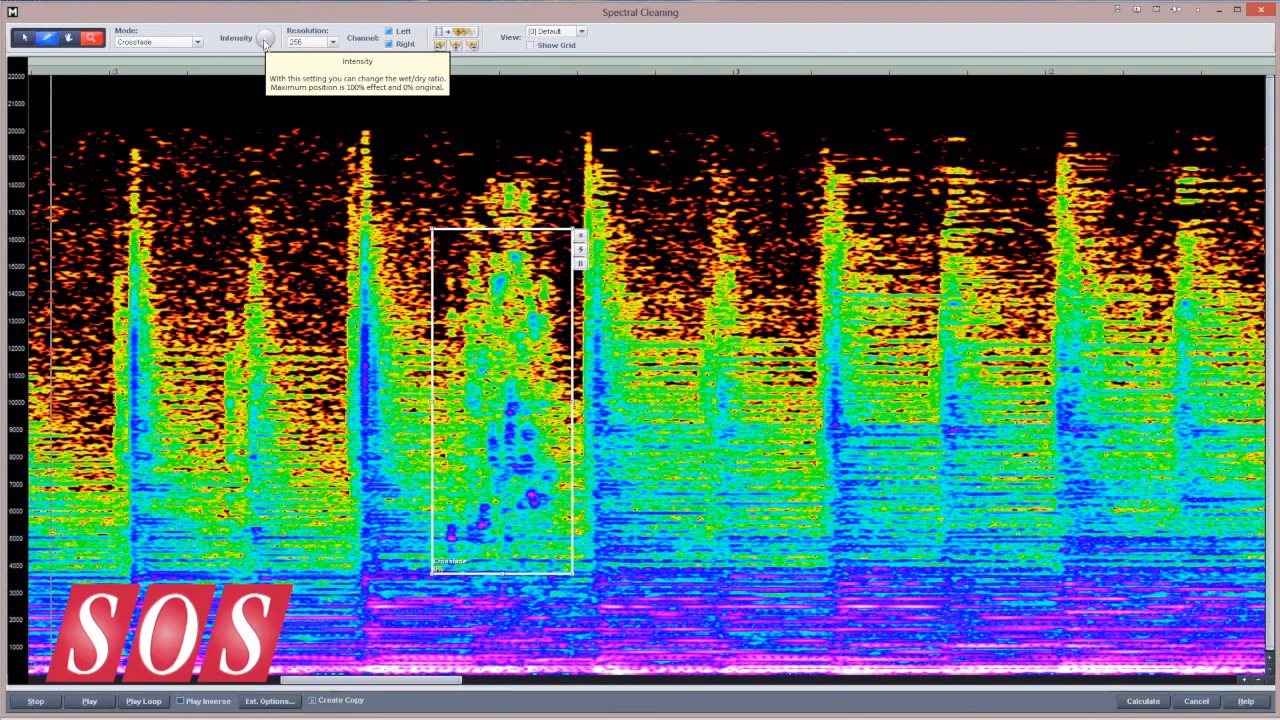
{"action": "scroll", "coordinate": [265, 44], "scroll_direction": "down", "scroll_amount": 2}
{"action": "scroll", "coordinate": [265, 44], "scroll_direction": "up", "scroll_amount": 2}
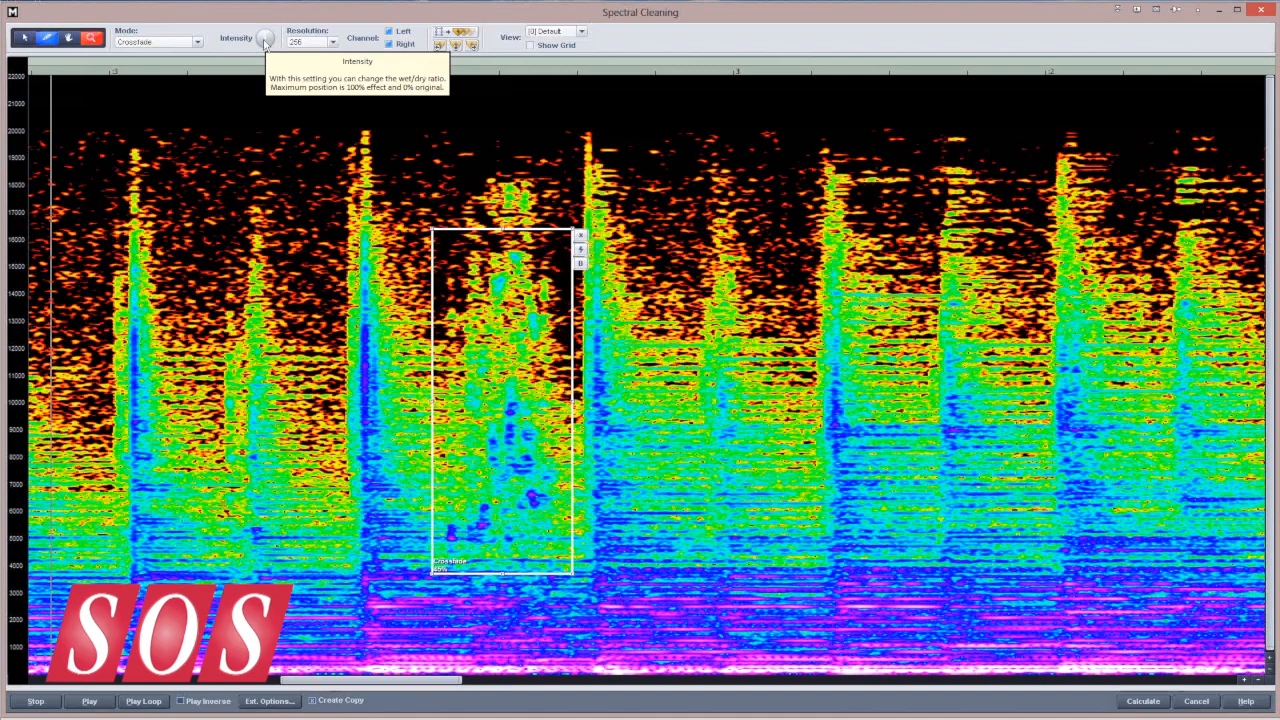
{"action": "scroll", "coordinate": [265, 44], "scroll_direction": "up", "scroll_amount": 6}
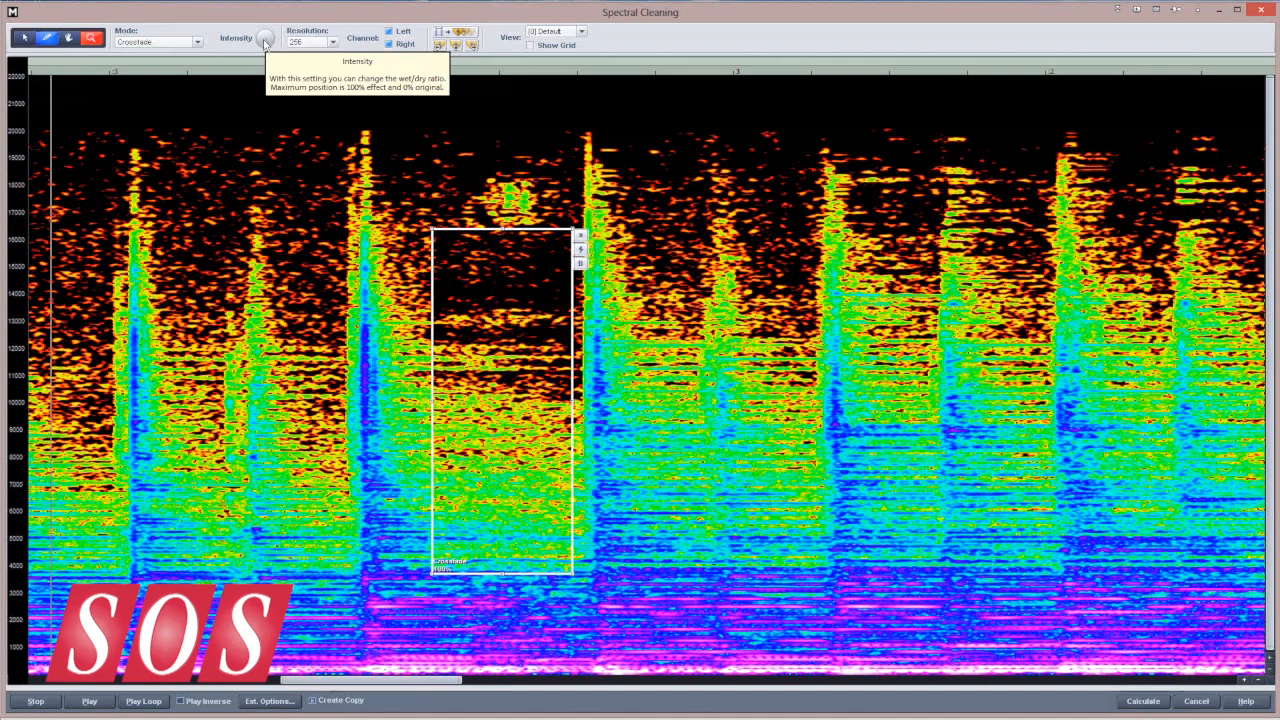
Step: Try the 2048, 1024 and 512 resolutions on the selected Crossfade region, and return the resolution to 256
{"action": "left_click", "coordinate": [332, 43]}
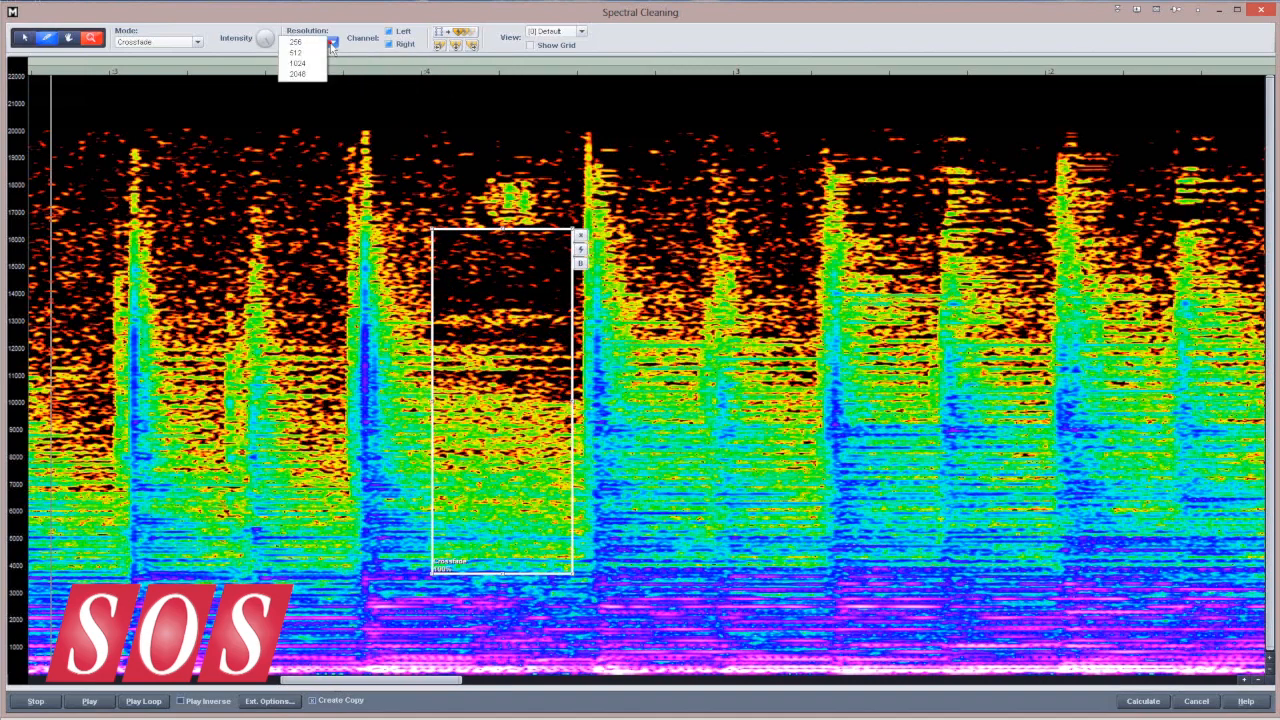
{"action": "left_click", "coordinate": [316, 77]}
{"action": "left_click", "coordinate": [332, 42]}
{"action": "left_click", "coordinate": [318, 63]}
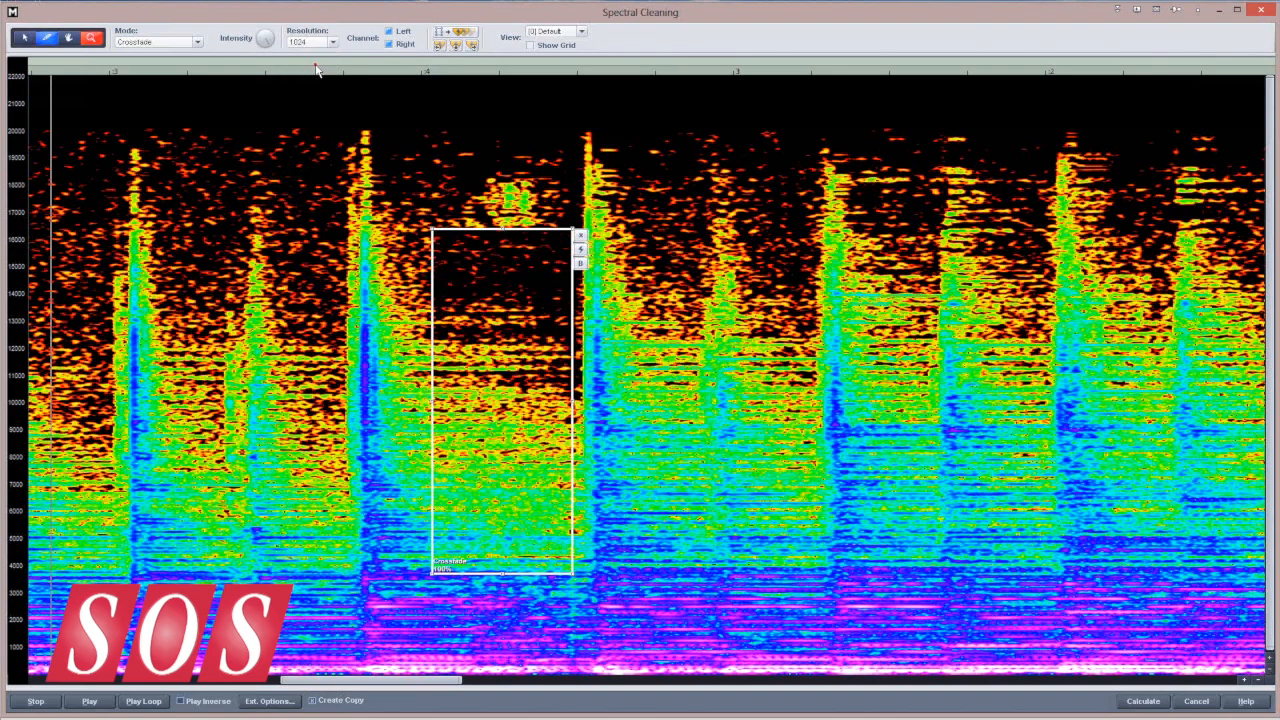
{"action": "left_click", "coordinate": [332, 42]}
{"action": "left_click", "coordinate": [317, 53]}
{"action": "left_click", "coordinate": [332, 42]}
{"action": "left_click", "coordinate": [316, 43]}
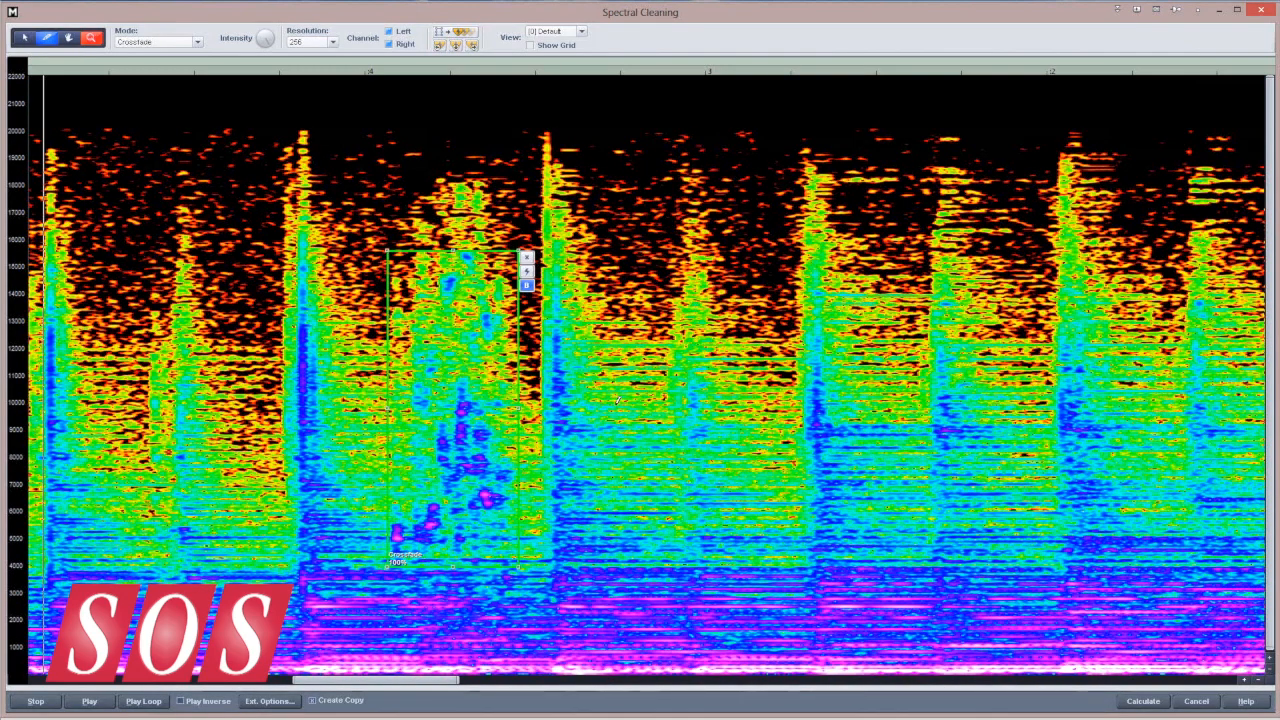
Step: Play the passage with the cleaning region bypassed, and turn the region's bypass off
{"action": "key", "text": "space"}
{"action": "key", "text": "space"}
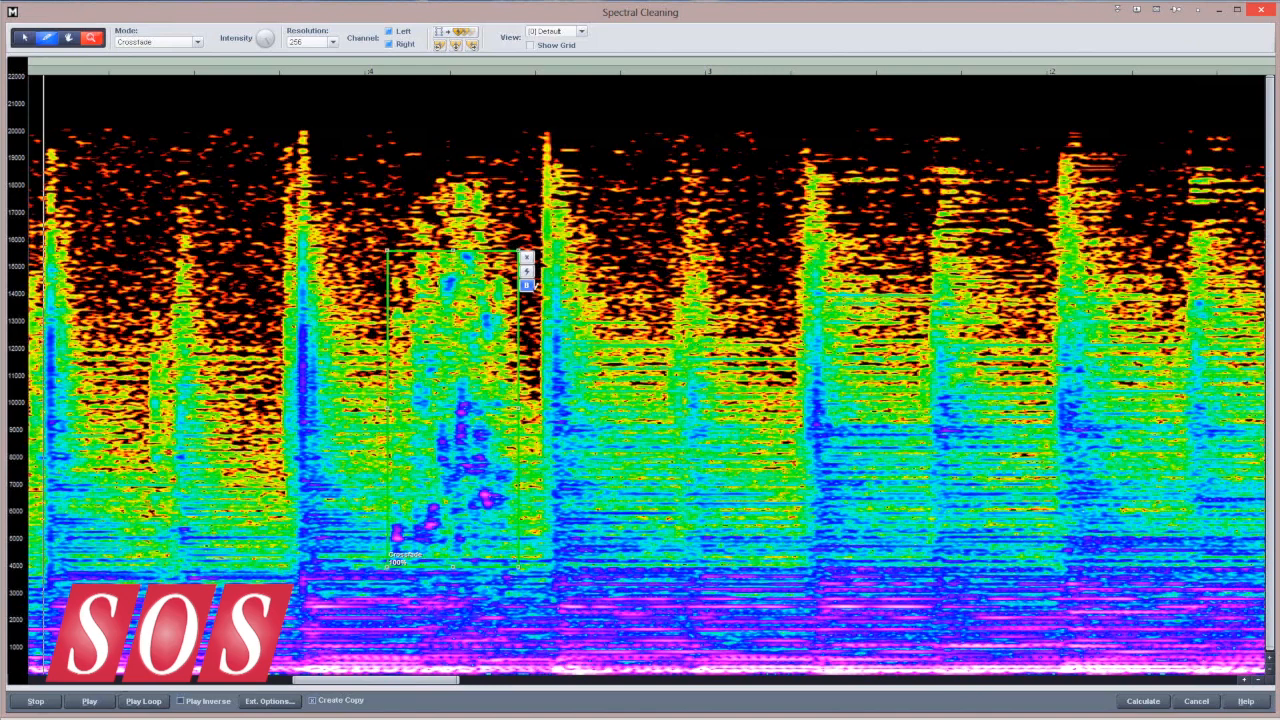
{"action": "left_click", "coordinate": [527, 288]}
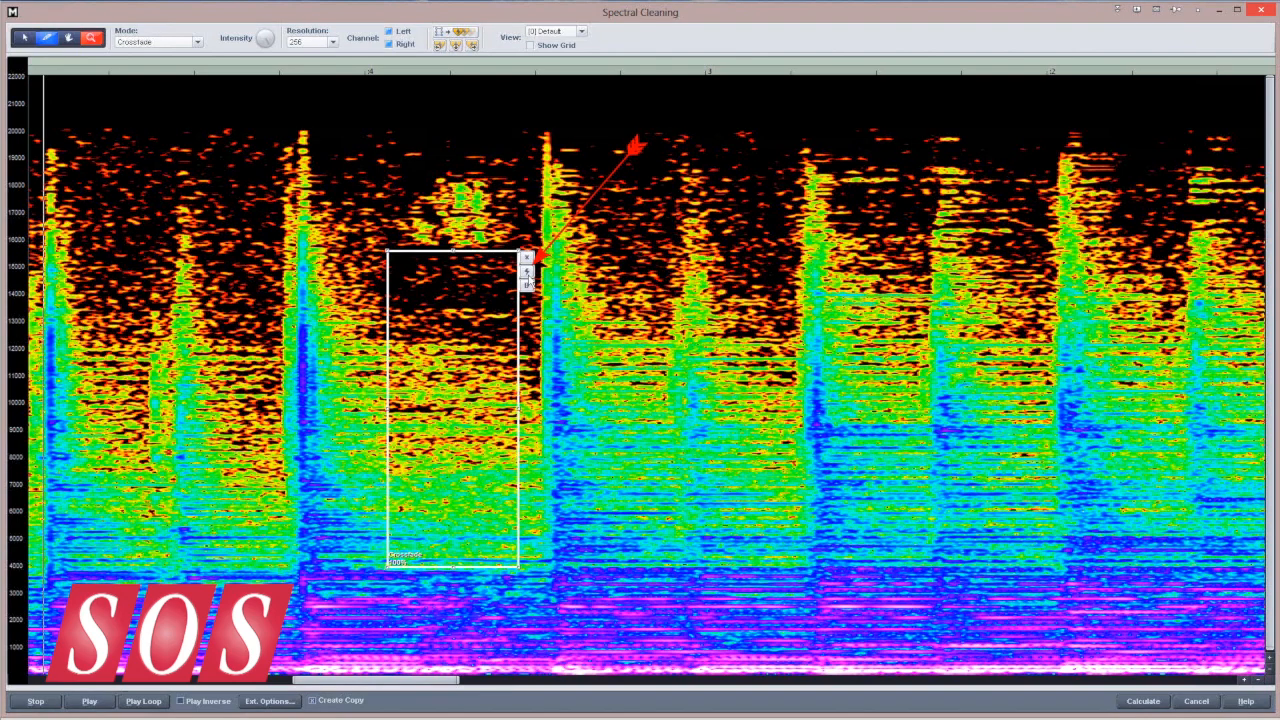
Step: Show the region's original spectrum, and view the left channel alone and the right channel alone
{"action": "left_click", "coordinate": [527, 272]}
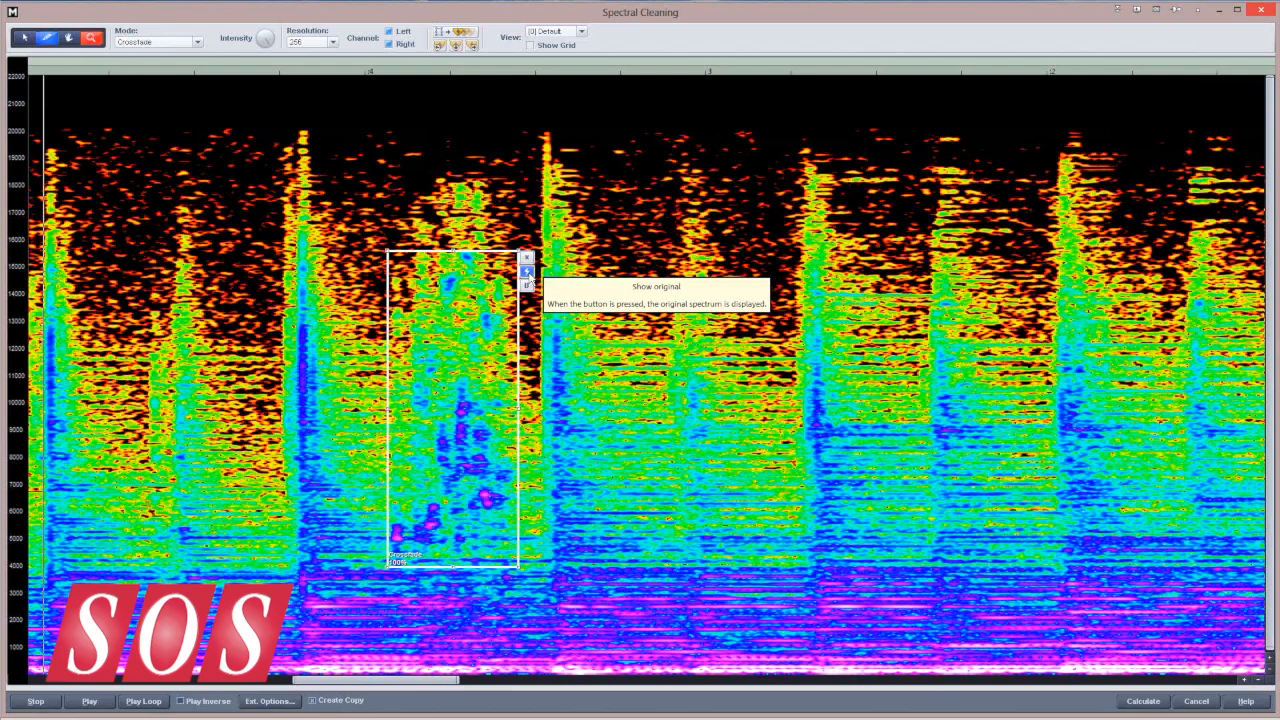
{"action": "left_click", "coordinate": [390, 45]}
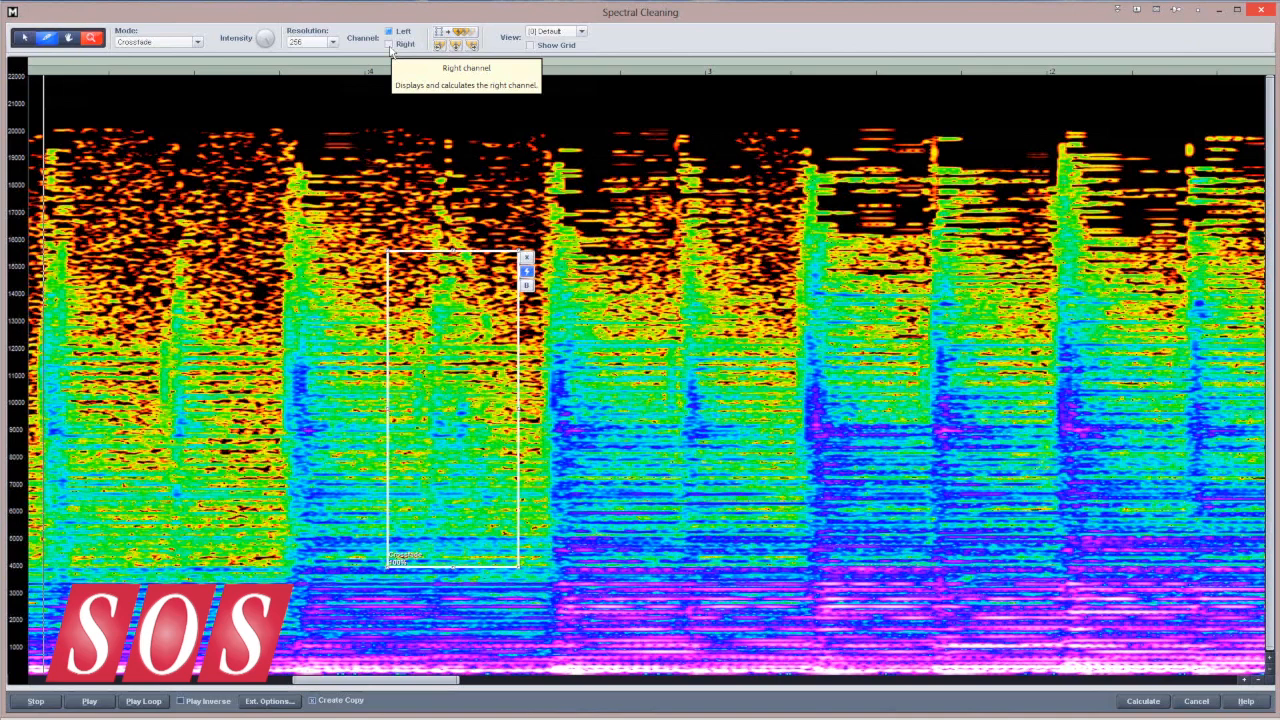
{"action": "left_click", "coordinate": [390, 45]}
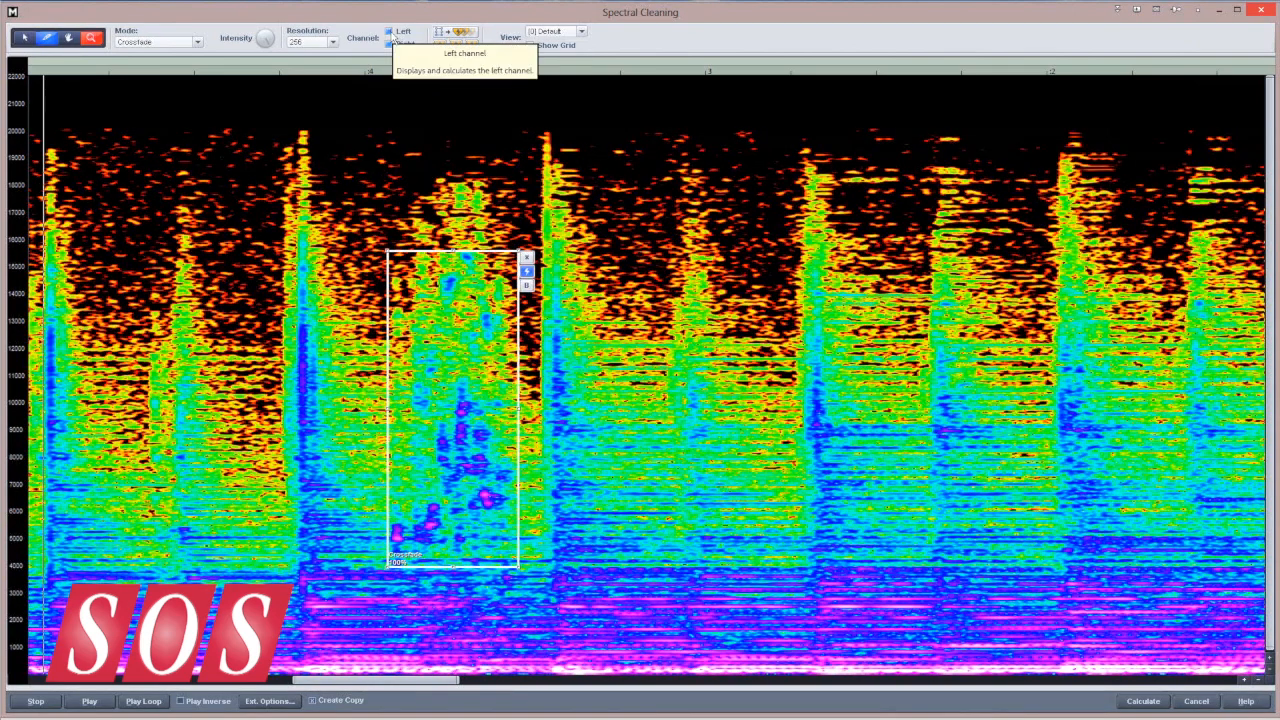
{"action": "left_click", "coordinate": [390, 32]}
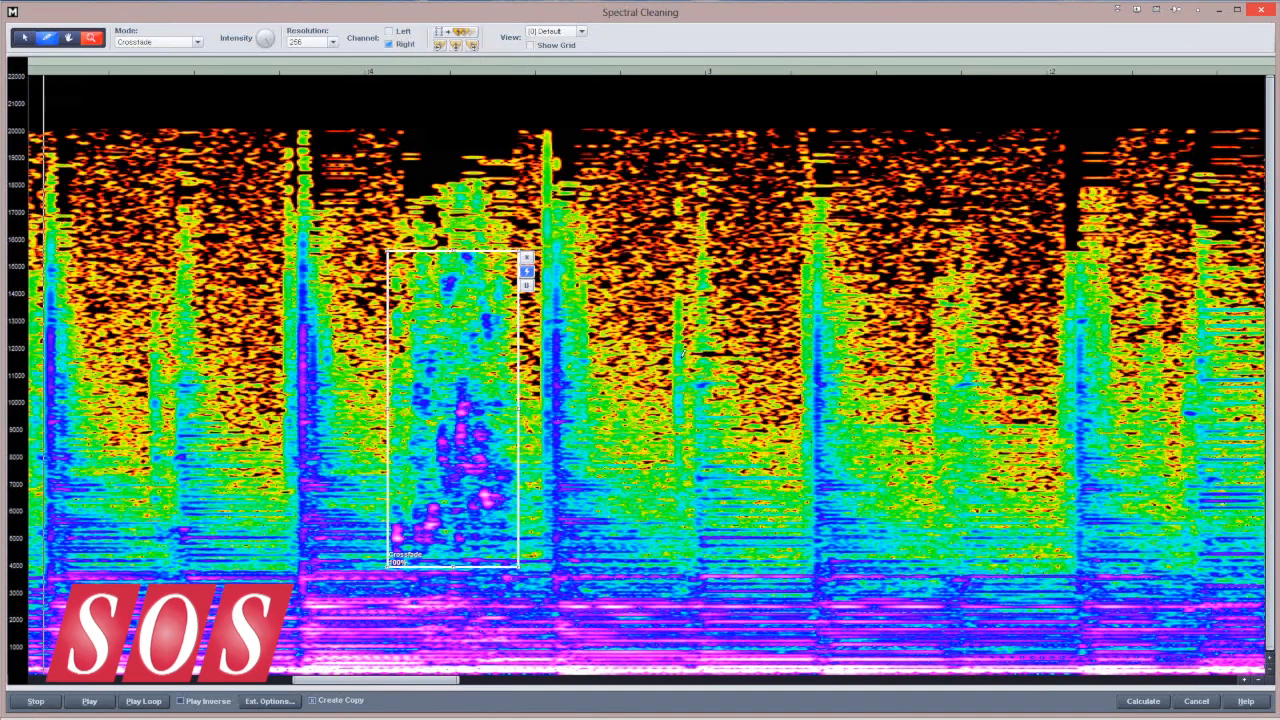
Step: Calculate the spectral cleaning and play back the processed AccGtr track
{"action": "left_click", "coordinate": [1143, 701]}
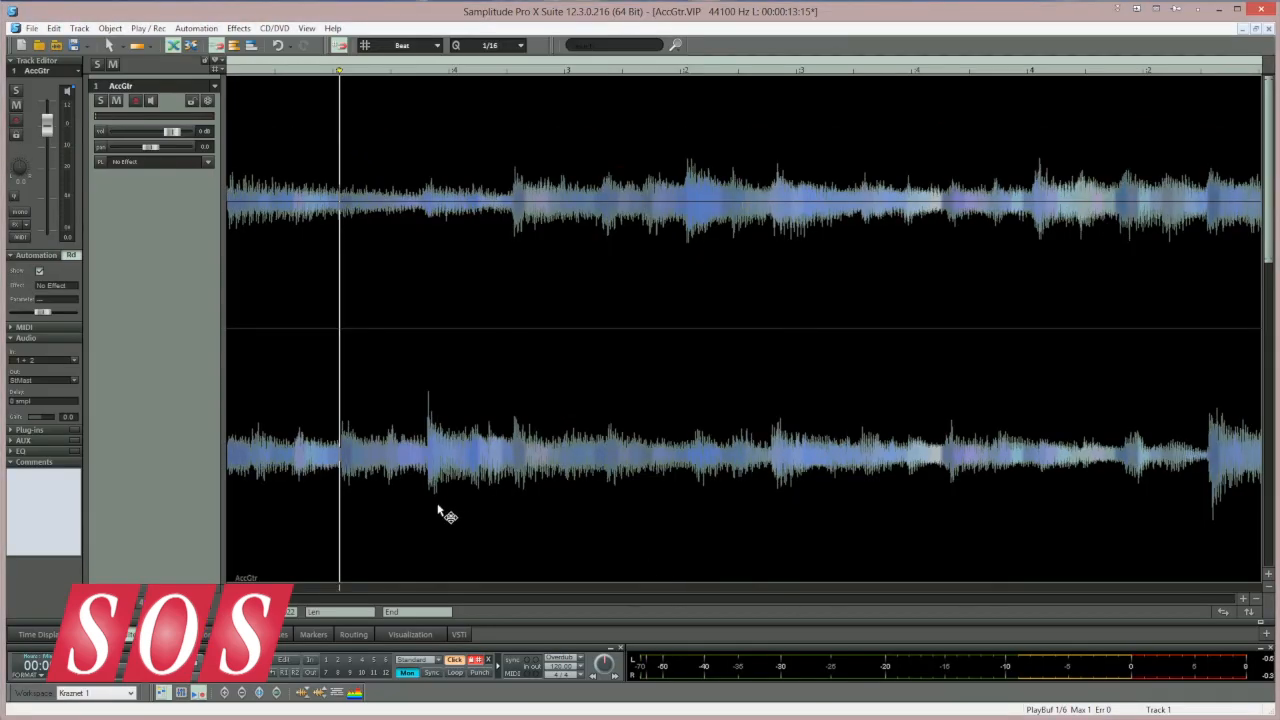
{"action": "key", "text": "space"}
{"action": "key", "text": "space"}
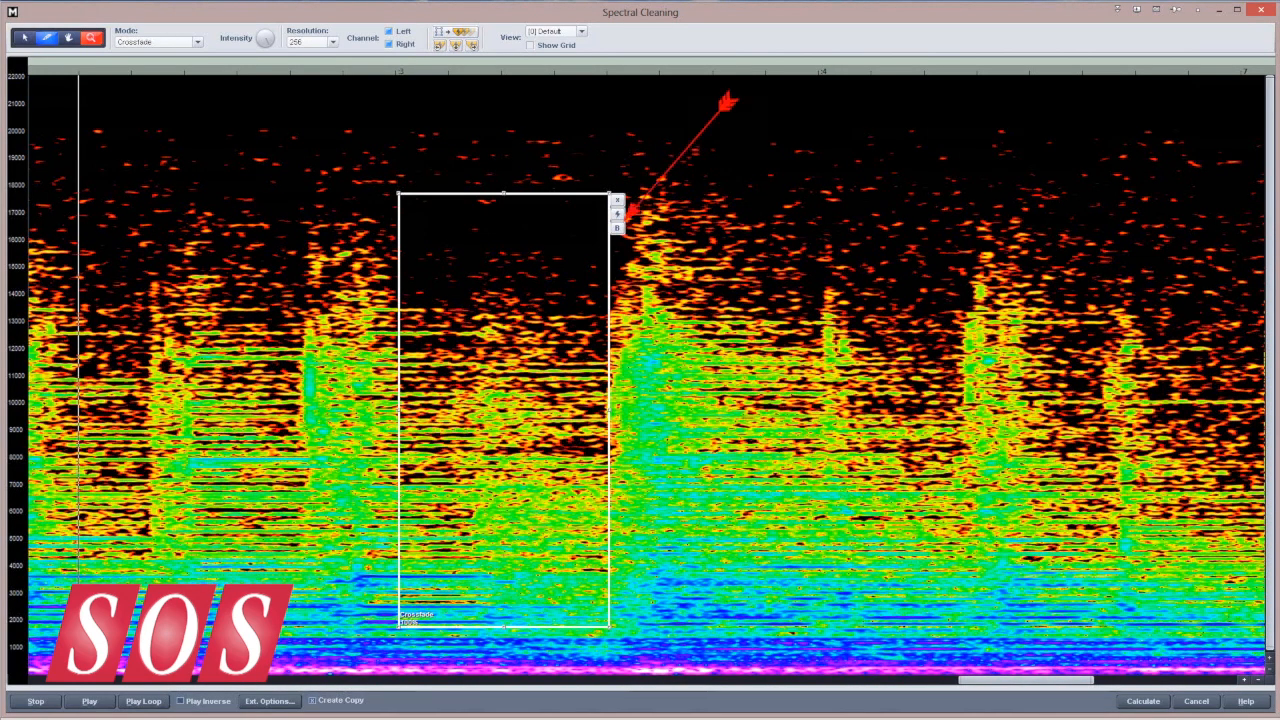
Step: Compare the passage by playing it with the Crossfade region bypassed and again with the cleaning active
{"action": "left_click", "coordinate": [617, 230]}
{"action": "key", "text": "space"}
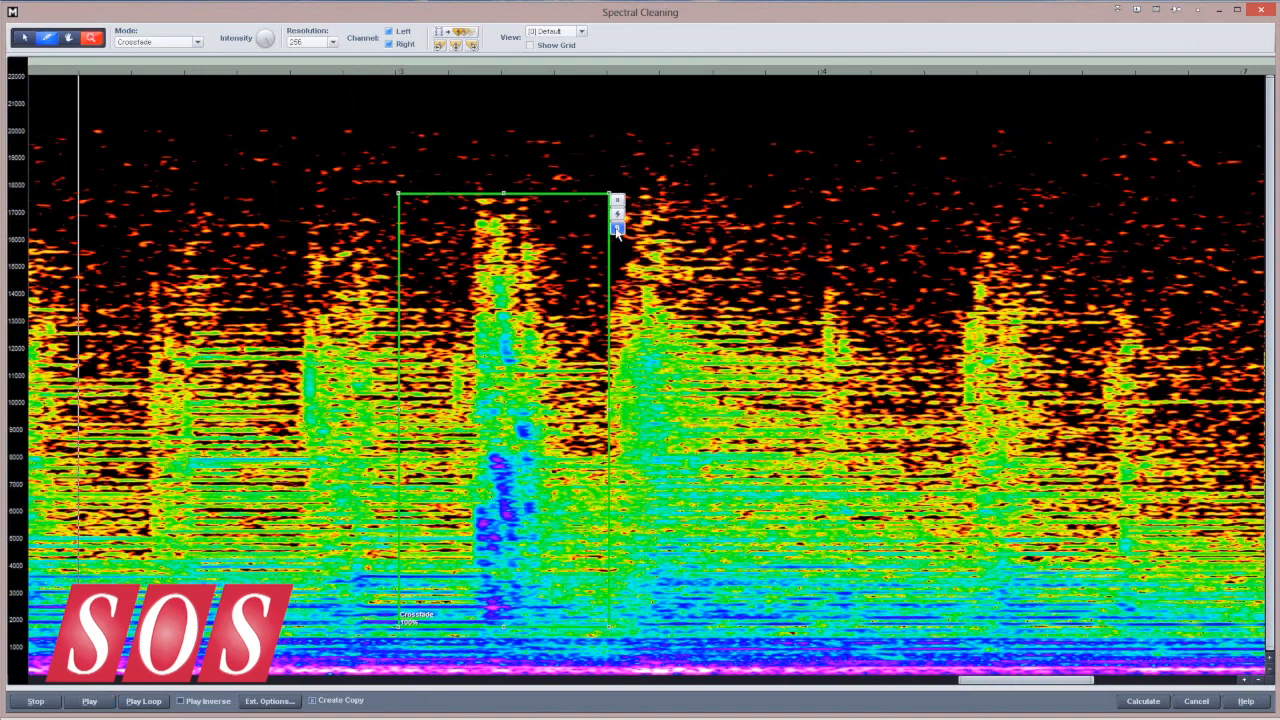
{"action": "left_click", "coordinate": [617, 229]}
{"action": "key", "text": "space"}
{"action": "key", "text": "space"}
{"action": "key", "text": "space"}
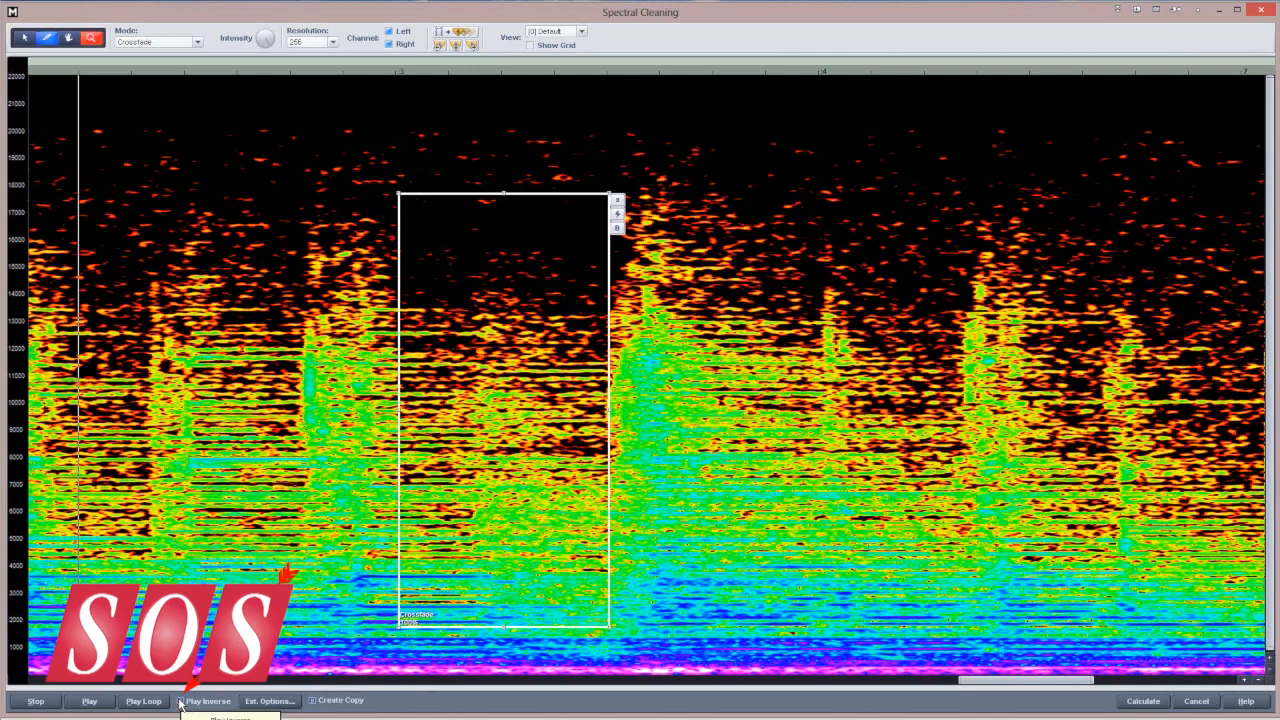
Step: Audition only the removed signal with Play Inverse, and show the region's original spectrum
{"action": "key", "text": "space"}
{"action": "key", "text": "space"}
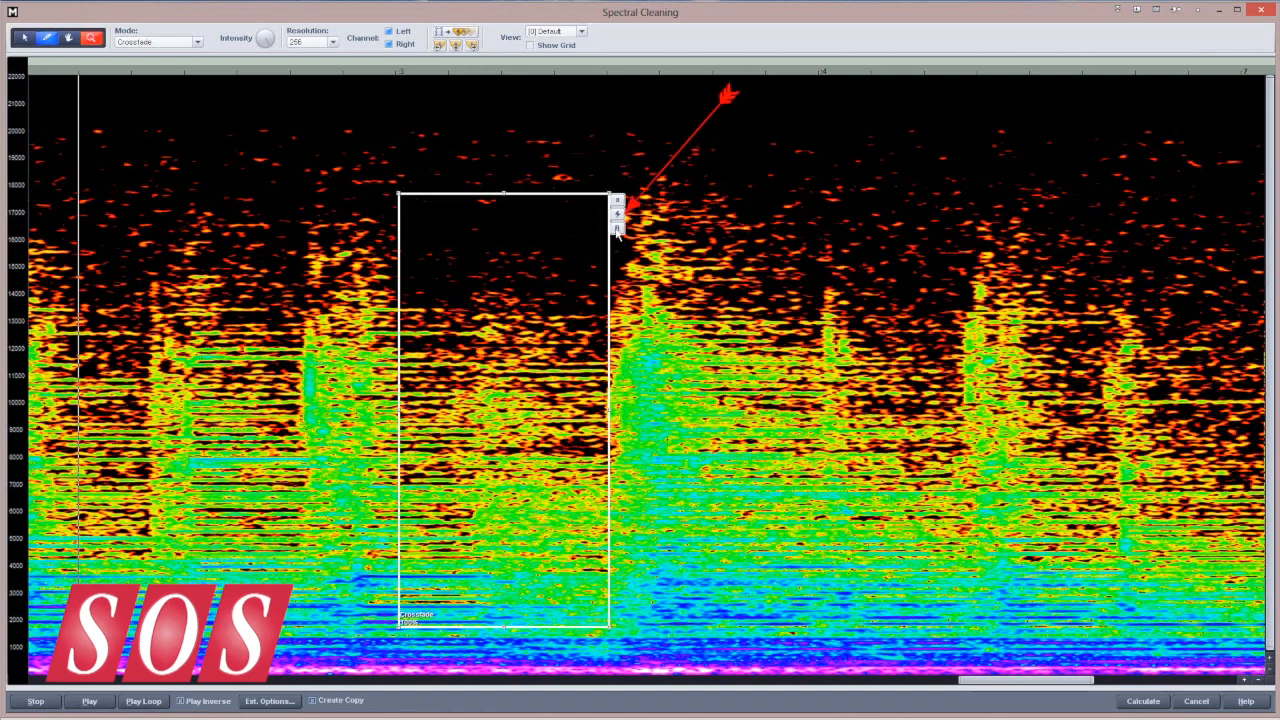
{"action": "left_click", "coordinate": [617, 215]}
{"action": "left_click", "coordinate": [617, 215]}
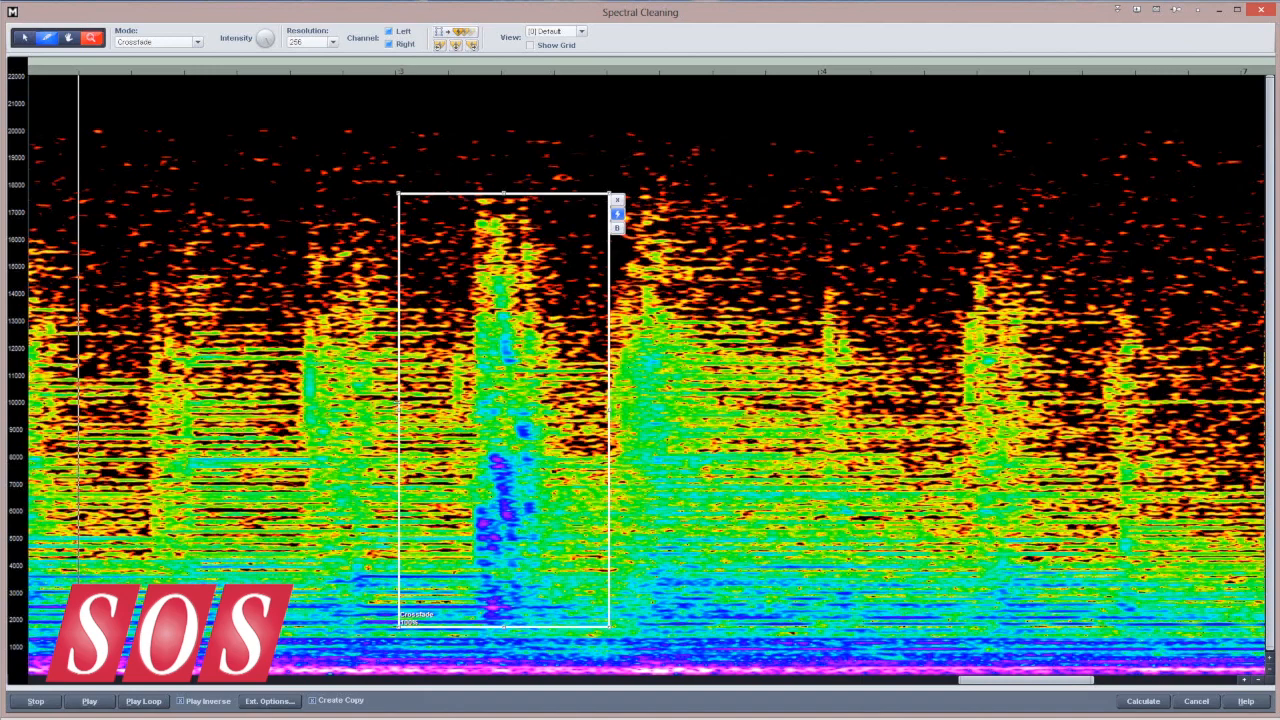
Step: Narrow the cleaning region from both sides to fit tightly around the noise, auditioning the removed signal after each adjustment
{"action": "left_click_drag", "start_coordinate": [399, 403], "coordinate": [469, 410]}
{"action": "key", "text": "space"}
{"action": "key", "text": "space"}
{"action": "key", "text": "space"}
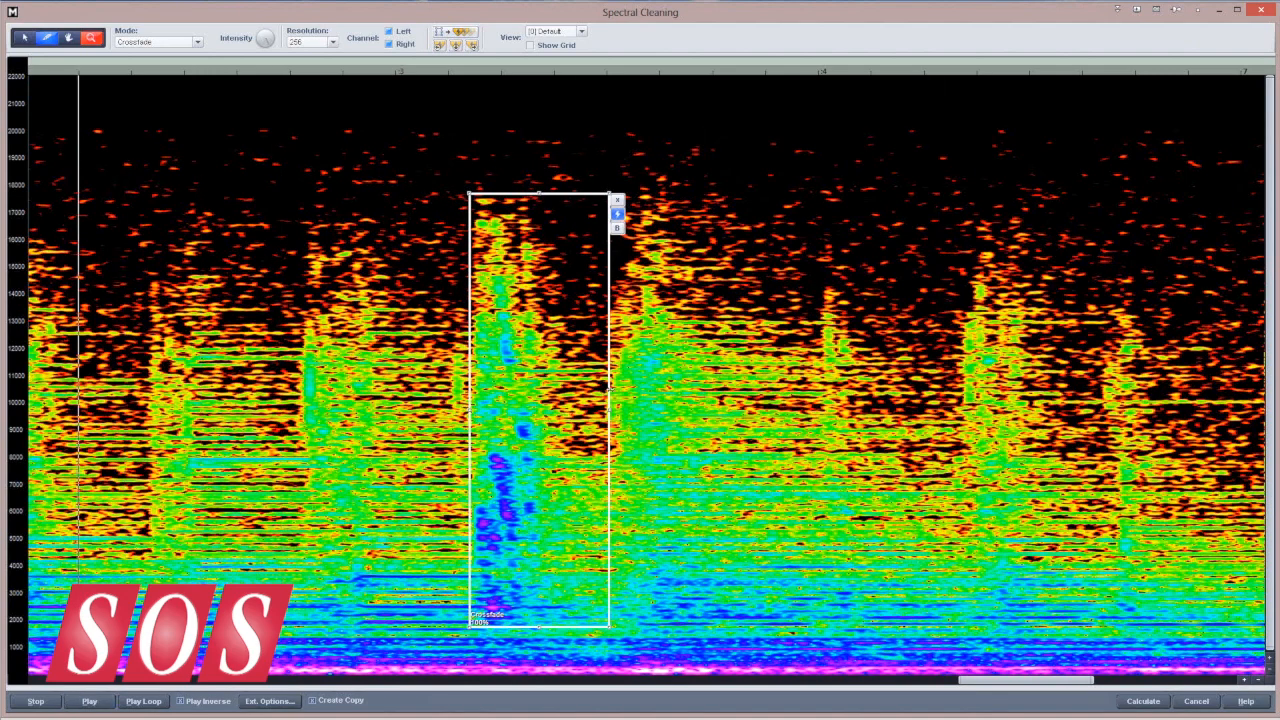
{"action": "left_click_drag", "start_coordinate": [609, 390], "coordinate": [557, 410]}
{"action": "key", "text": "space"}
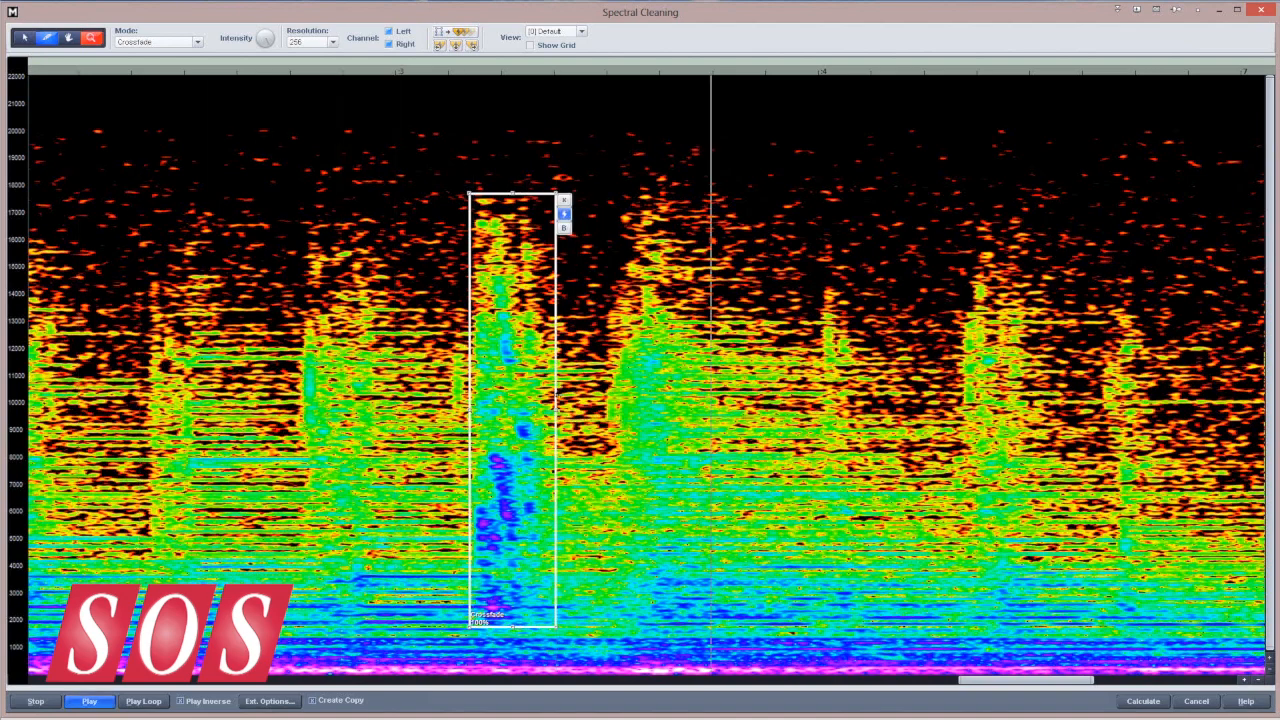
{"action": "key", "text": "space"}
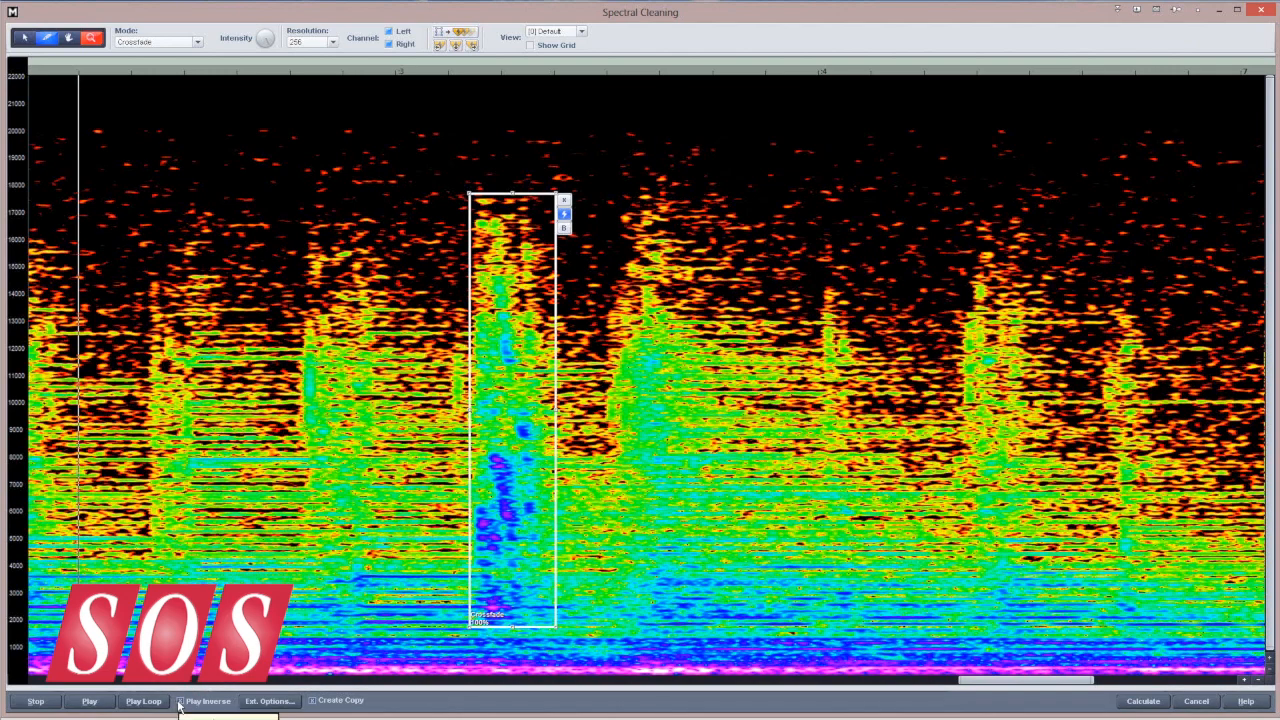
Step: Audition the cleaned passage with Play Inverse off, and calculate the spectral cleaning
{"action": "key", "text": "space"}
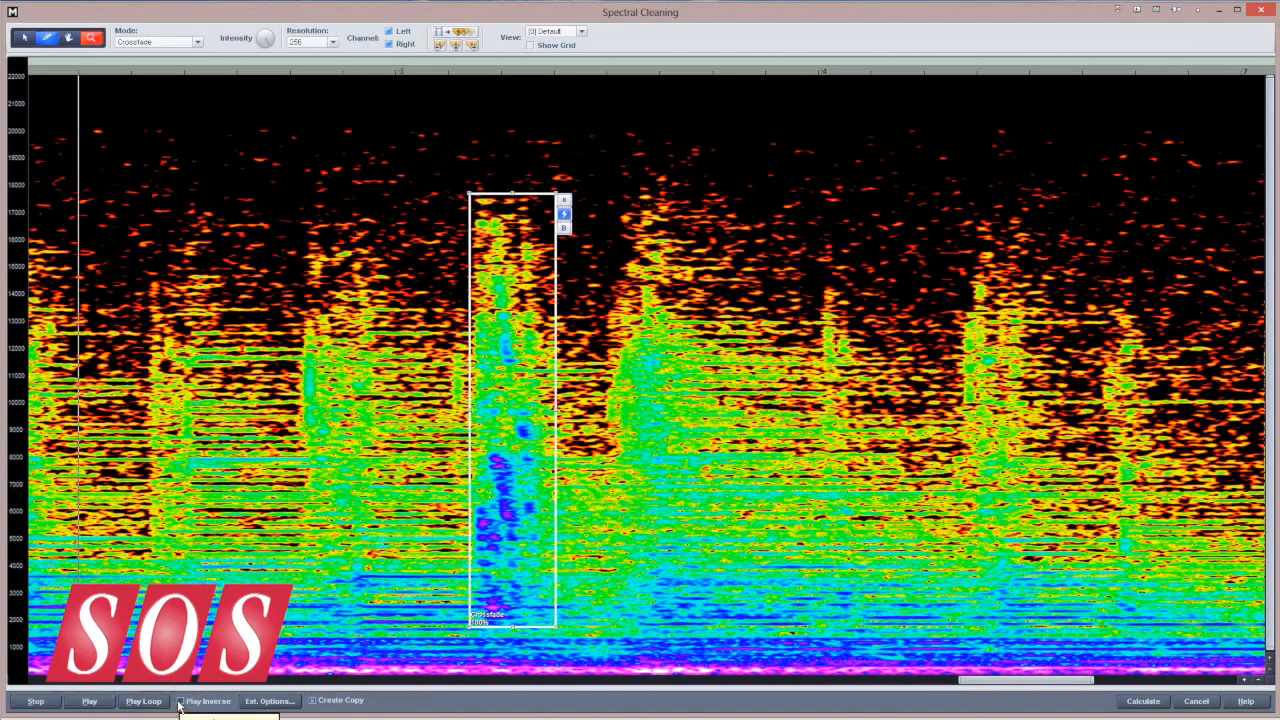
{"action": "key", "text": "space"}
{"action": "left_click", "coordinate": [1148, 702]}
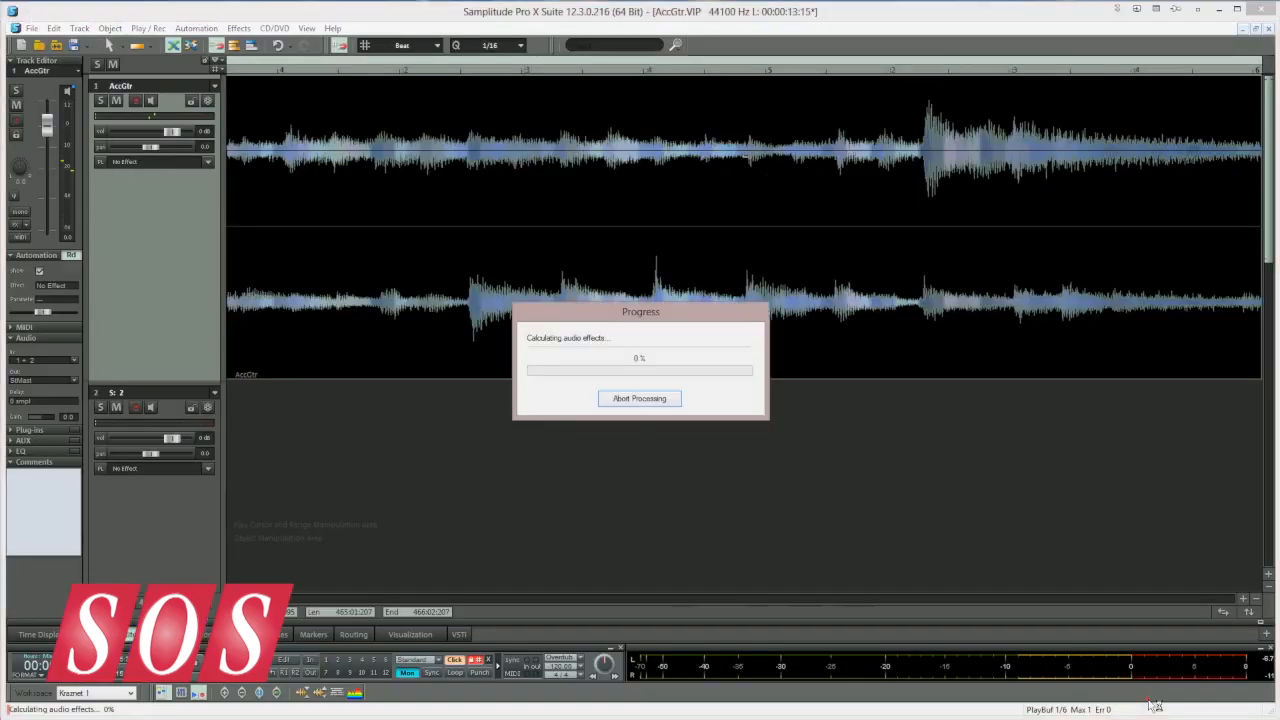